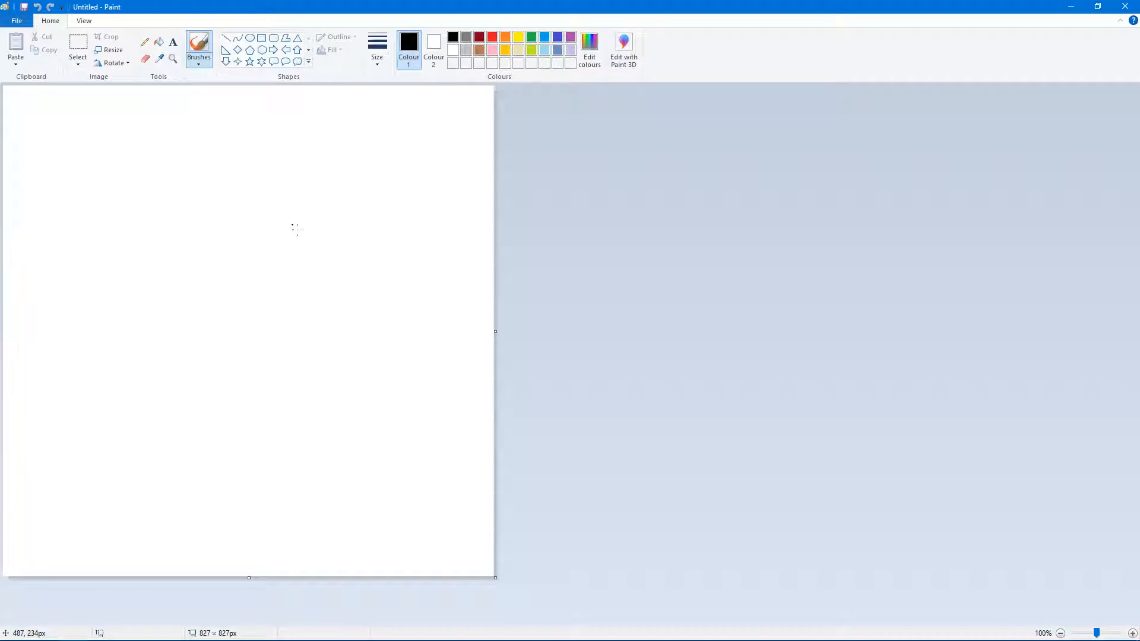
# - Fill the blank canvas with black and save it to the Desktop as a BMP picture named 1.bmp
pyautogui.click(159, 42)
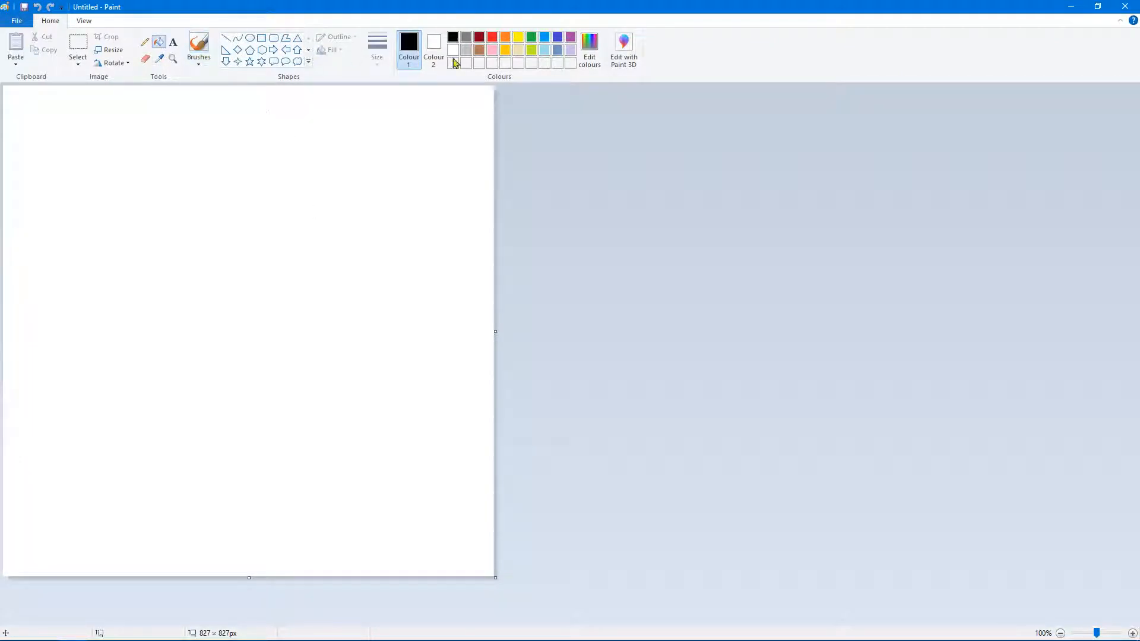
pyautogui.click(201, 216)
pyautogui.click(15, 20)
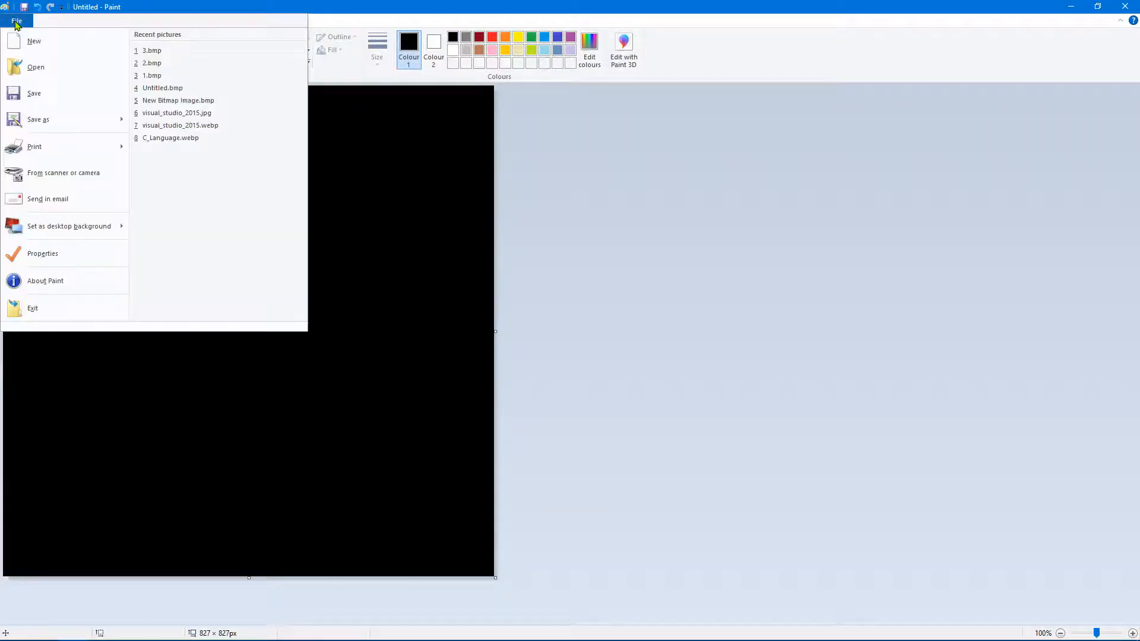
pyautogui.moveTo(50, 125)
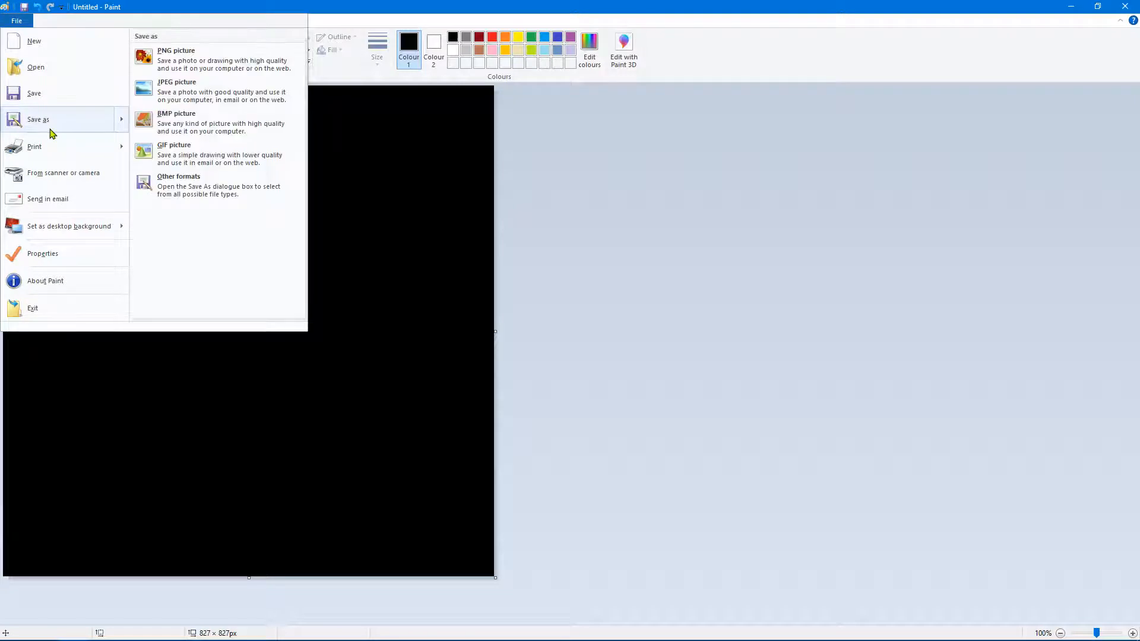
pyautogui.click(180, 117)
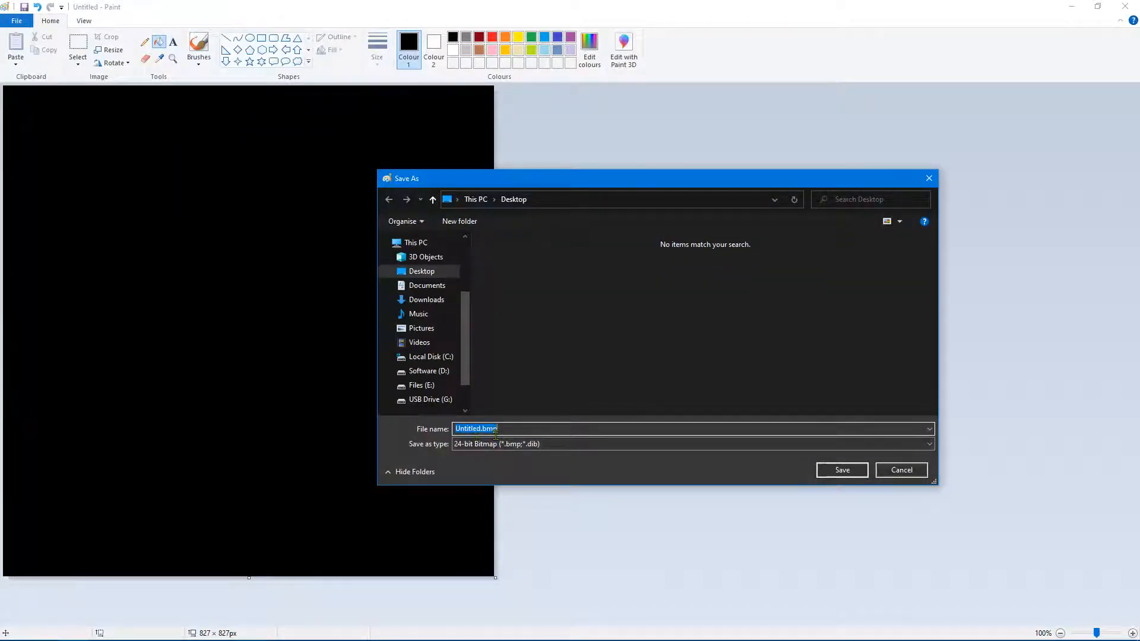
pyautogui.click(478, 429)
pyautogui.moveTo(483, 431); pyautogui.dragTo(382, 430)
pyautogui.write('1')
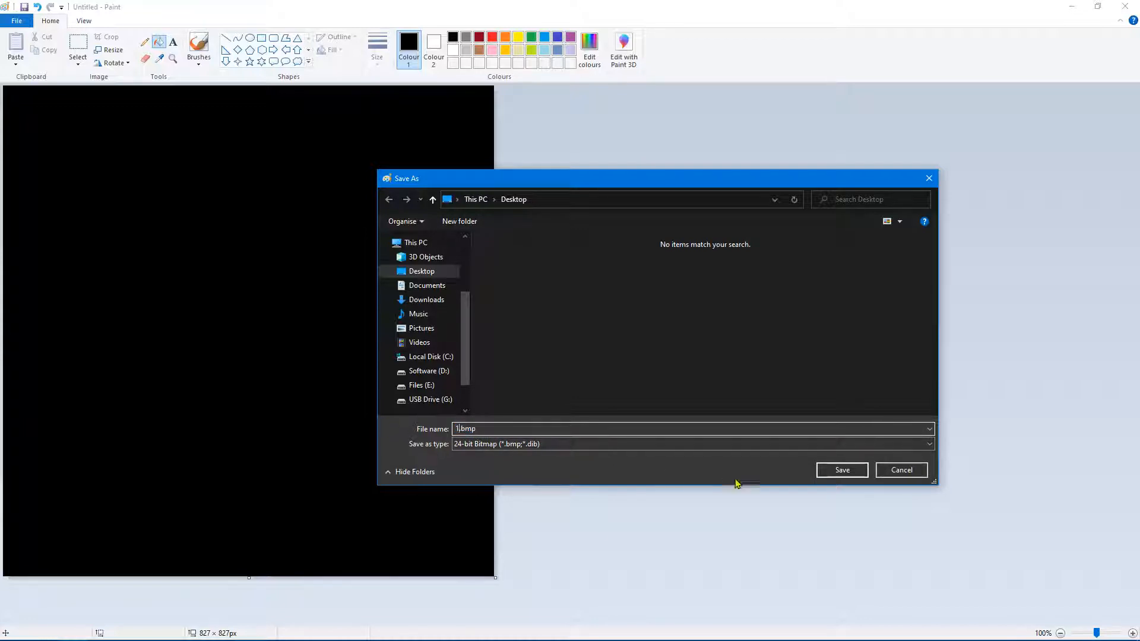
pyautogui.click(842, 470)
# - Fill the canvas with red and save it as a separate BMP picture named 2.bmp on the Desktop
pyautogui.click(467, 37)
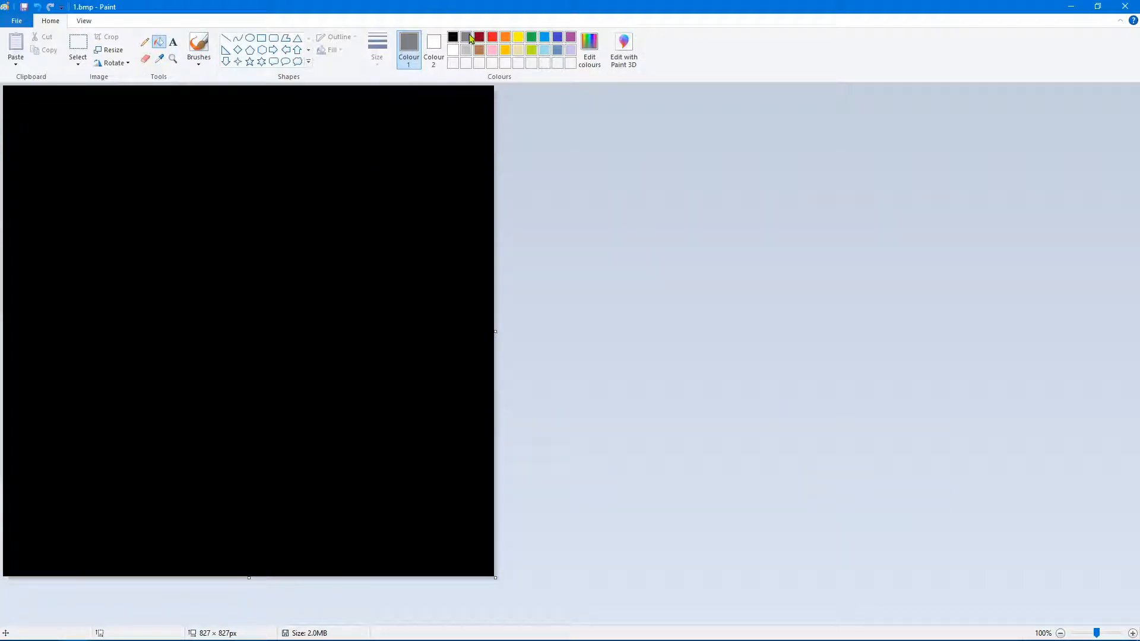
pyautogui.click(493, 38)
pyautogui.click(185, 244)
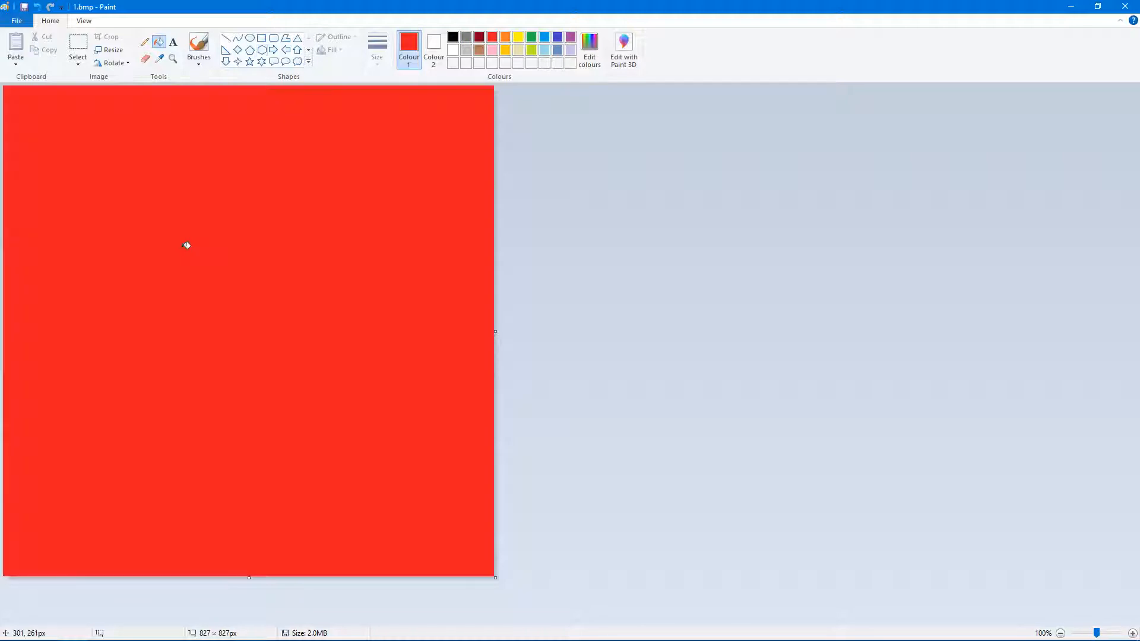
pyautogui.click(16, 21)
pyautogui.moveTo(37, 123)
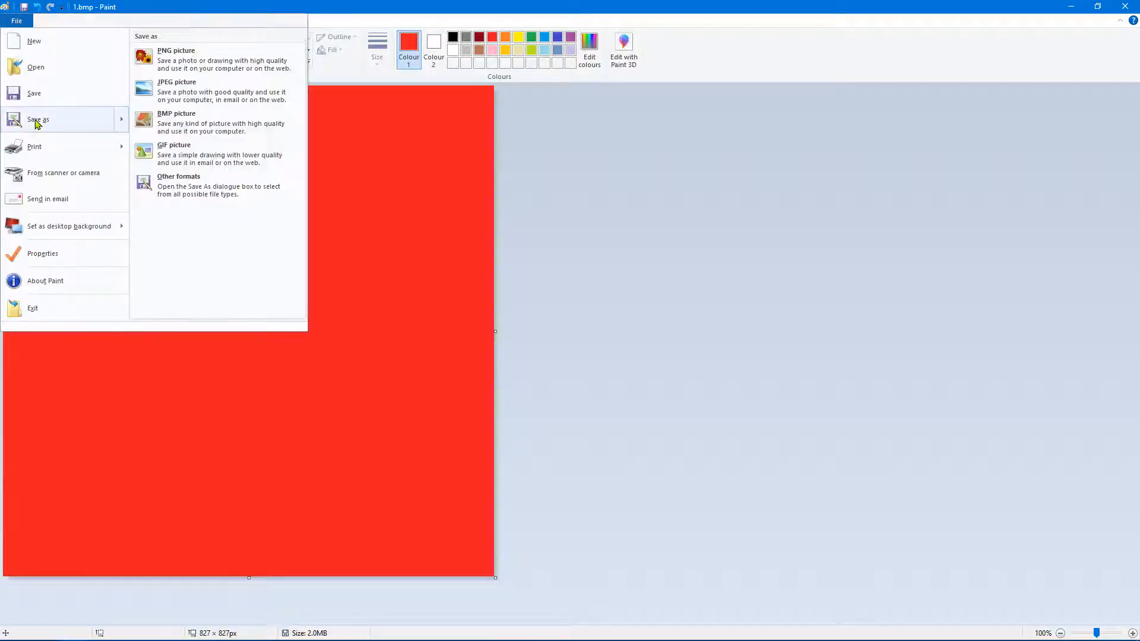
pyautogui.click(169, 125)
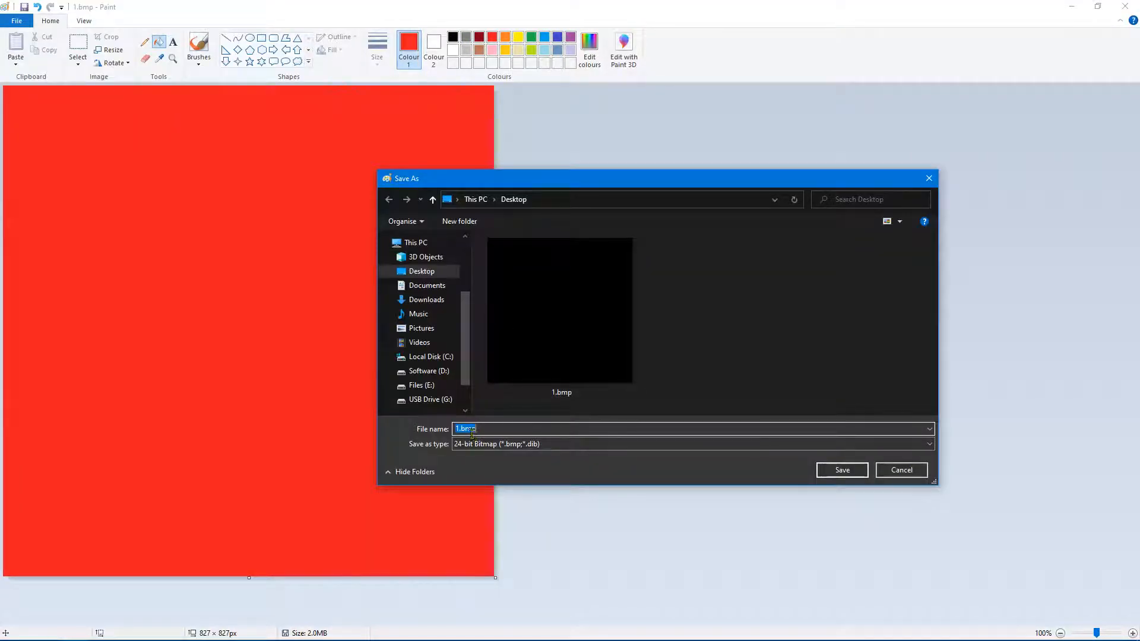
pyautogui.click(465, 430)
pyautogui.moveTo(461, 430); pyautogui.dragTo(438, 437)
pyautogui.write('2')
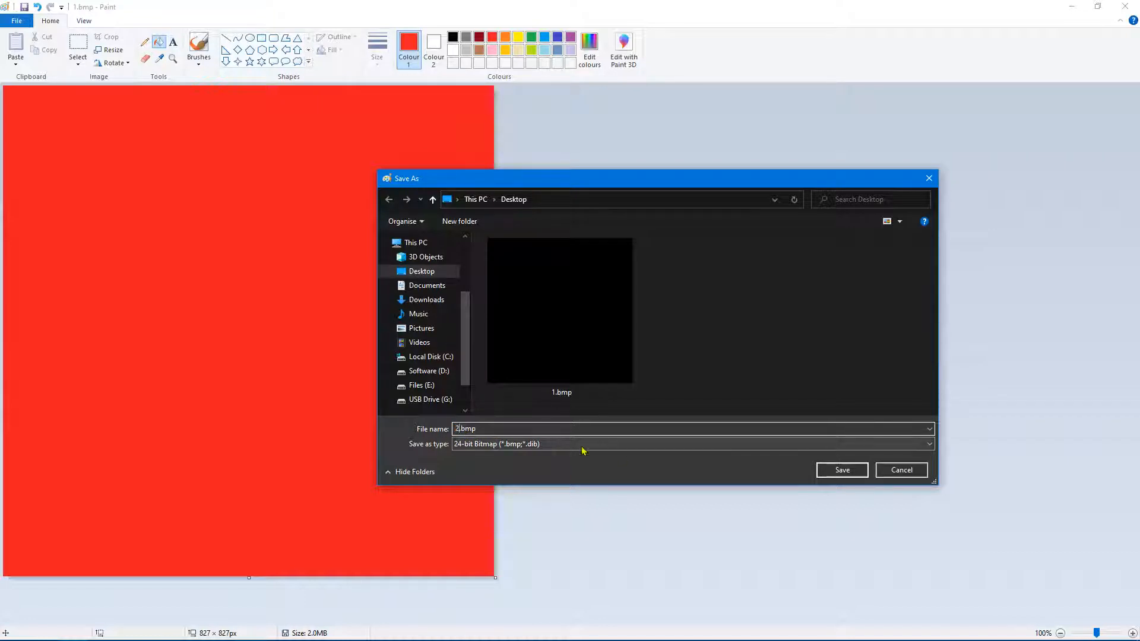
pyautogui.click(841, 469)
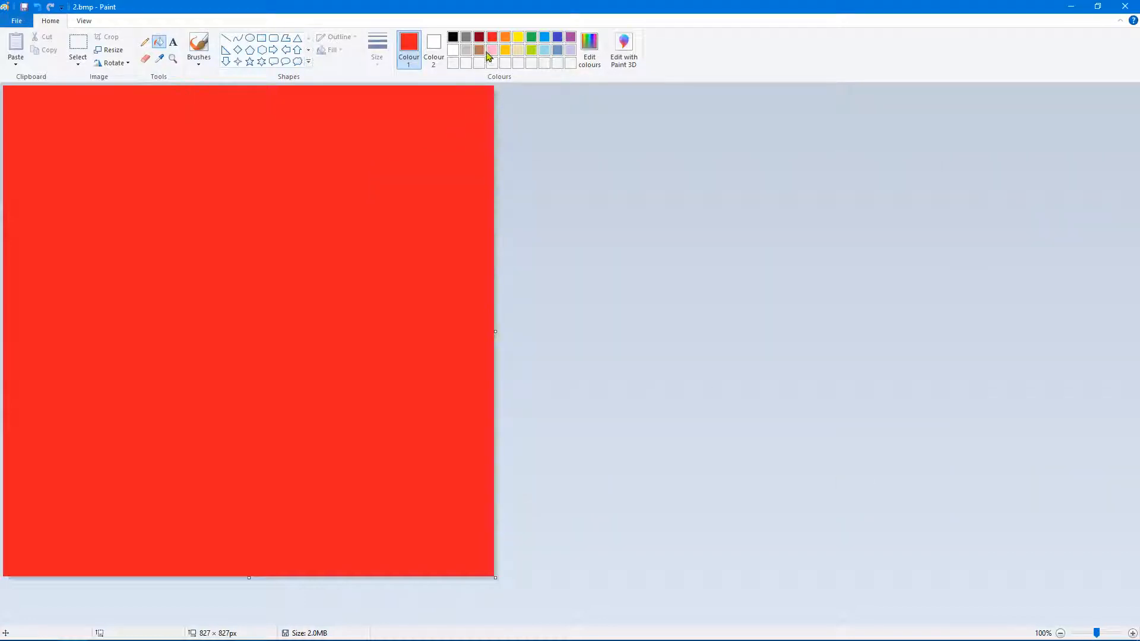
# - Fill the canvas with yellow, save it as the BMP picture 3.bmp on the Desktop, and close the program
pyautogui.click(519, 38)
pyautogui.click(216, 239)
pyautogui.click(17, 21)
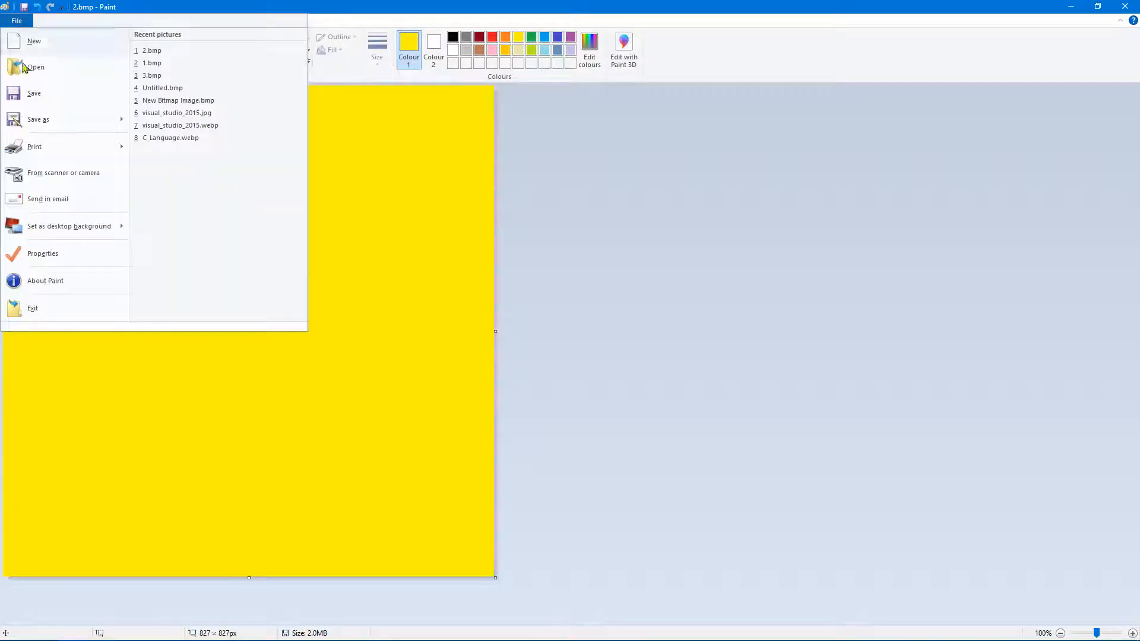
pyautogui.moveTo(38, 119)
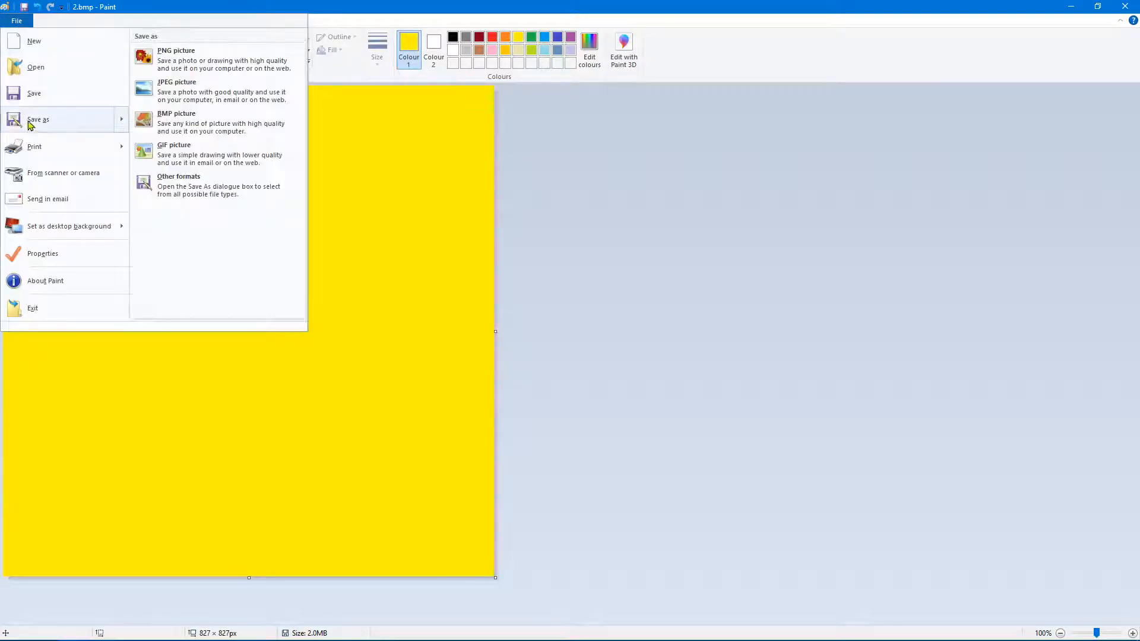
pyautogui.click(176, 122)
pyautogui.click(461, 430)
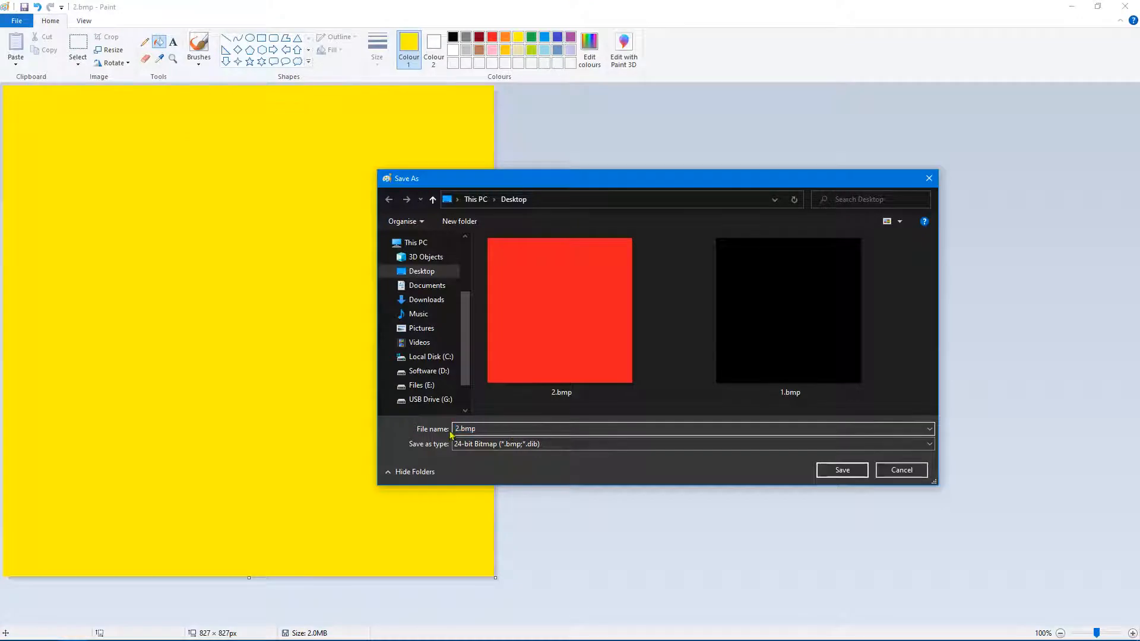
pyautogui.write('3')
pyautogui.click(837, 471)
pyautogui.click(1125, 6)
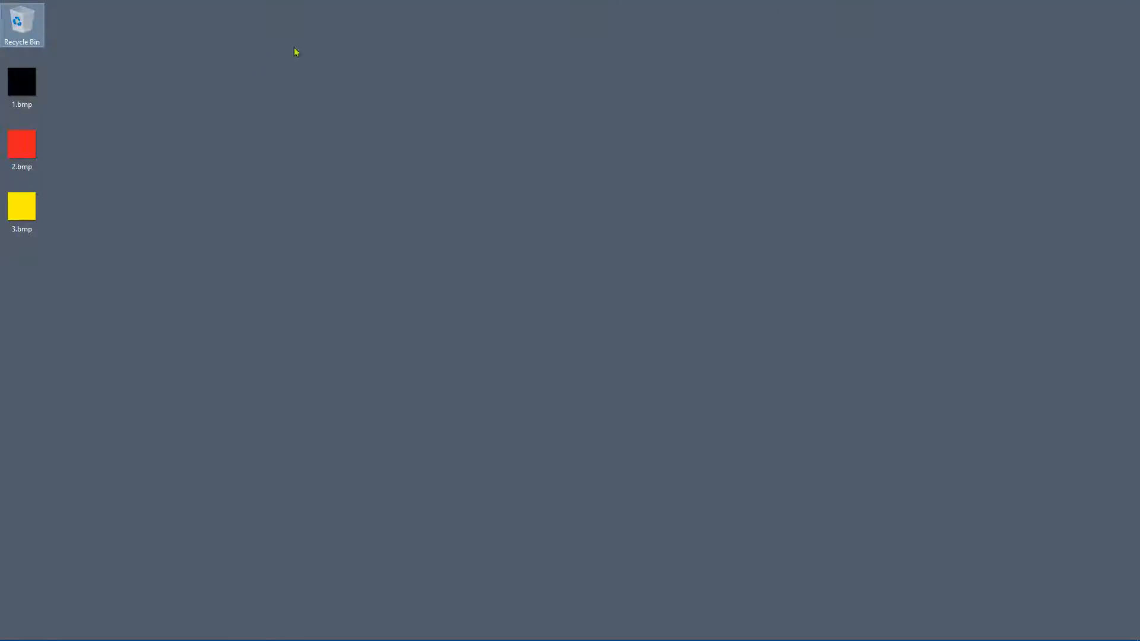
# - Duplicate 1.bmp, 2.bmp and 3.bmp together on the desktop
pyautogui.moveTo(73, 75); pyautogui.dragTo(2, 260)
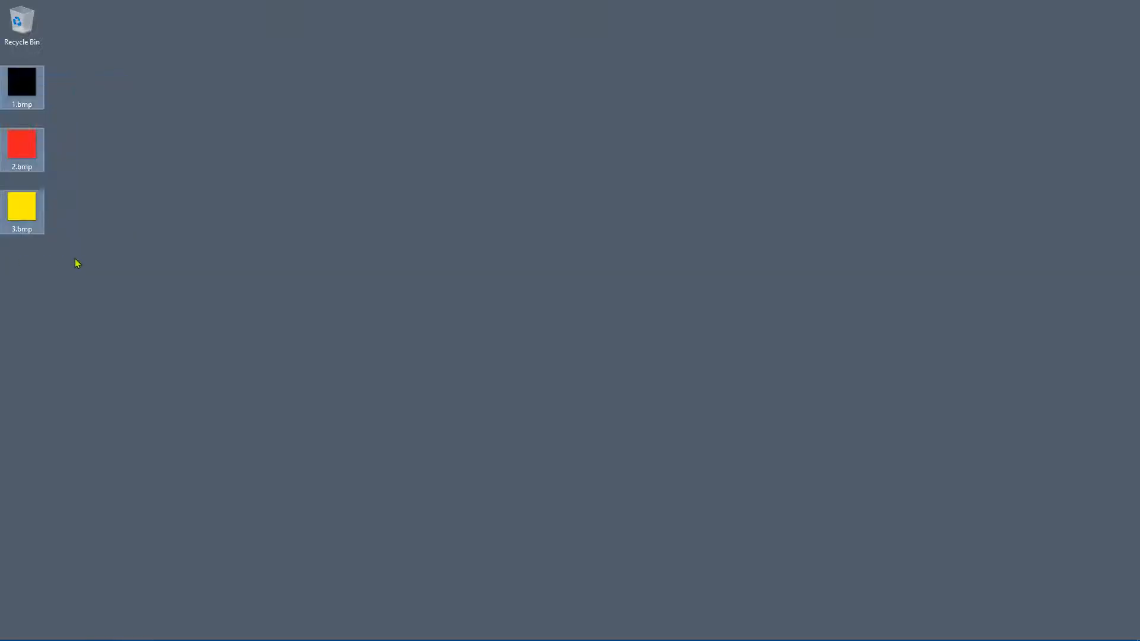
pyautogui.hotkey('ctrl', 'c')
pyautogui.click(82, 271)
pyautogui.hotkey('ctrl', 'v')
pyautogui.click(110, 303)
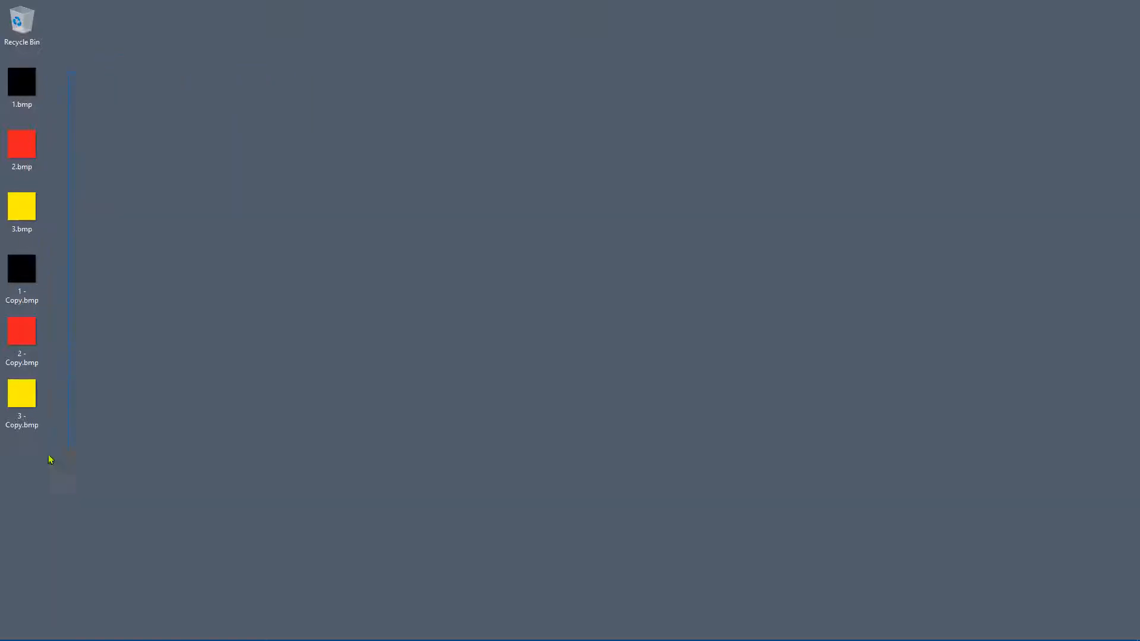
# - Check the combined properties of all six bitmap files for their total size, without changing anything
pyautogui.moveTo(50, 460); pyautogui.dragTo(35, 445)
pyautogui.rightClick(25, 407)
pyautogui.click(65, 400)
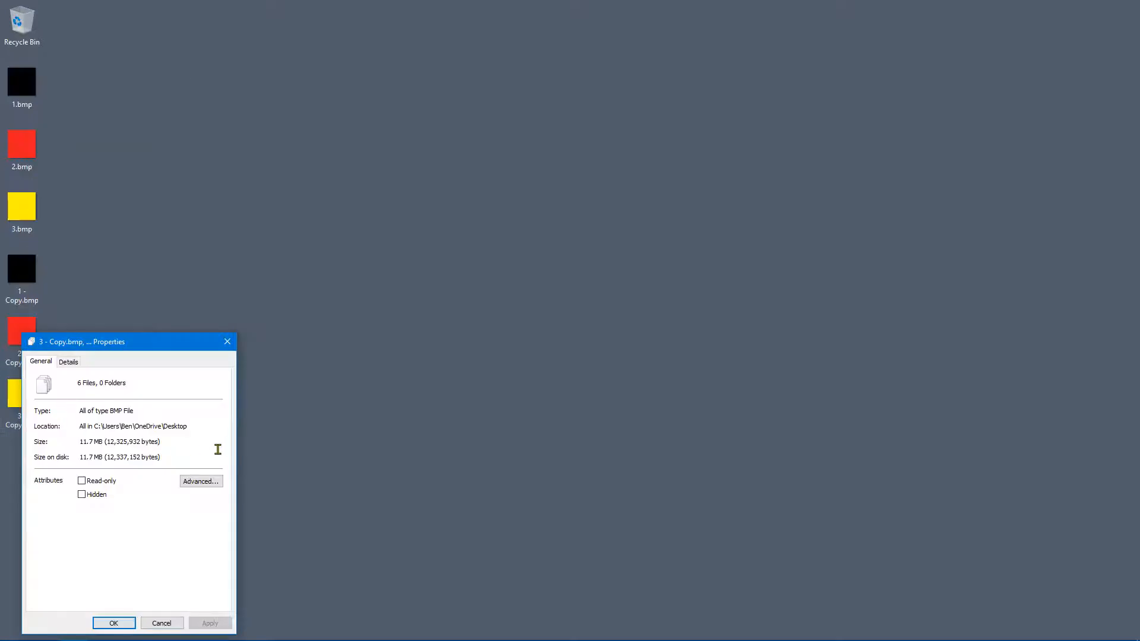
pyautogui.moveTo(175, 343); pyautogui.dragTo(336, 151)
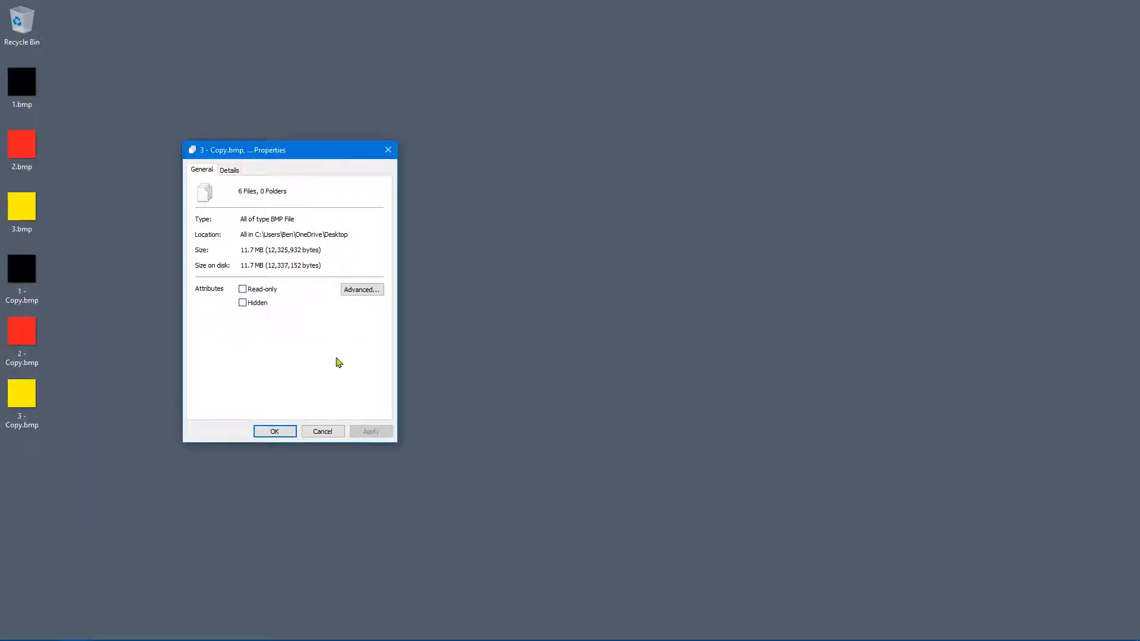
pyautogui.click(322, 431)
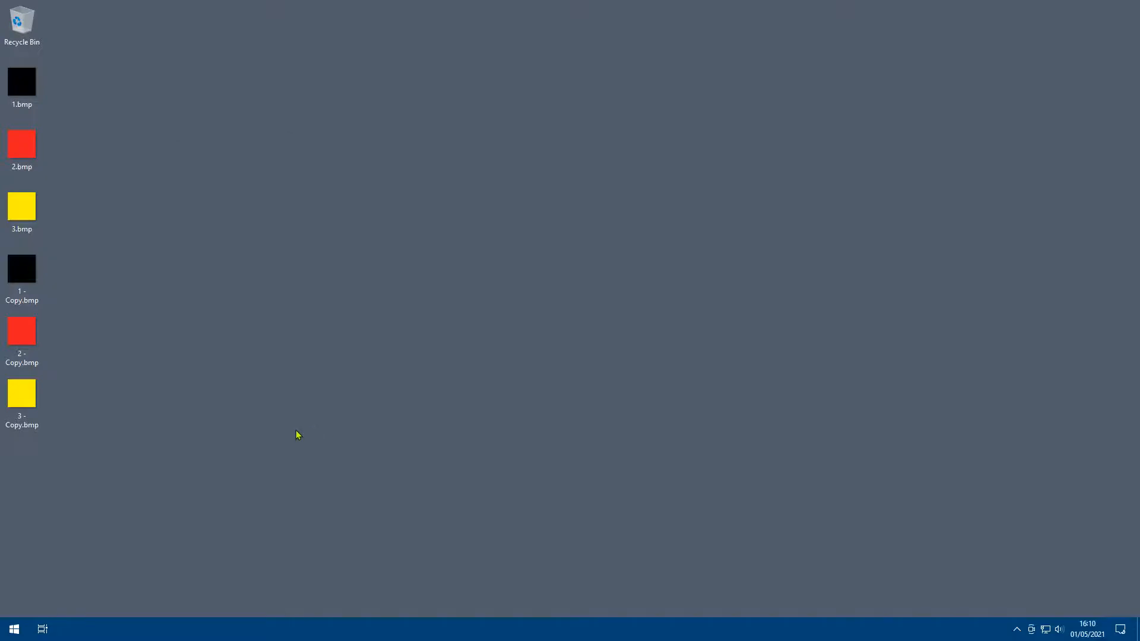
pyautogui.click(8, 629)
pyautogui.click(328, 166)
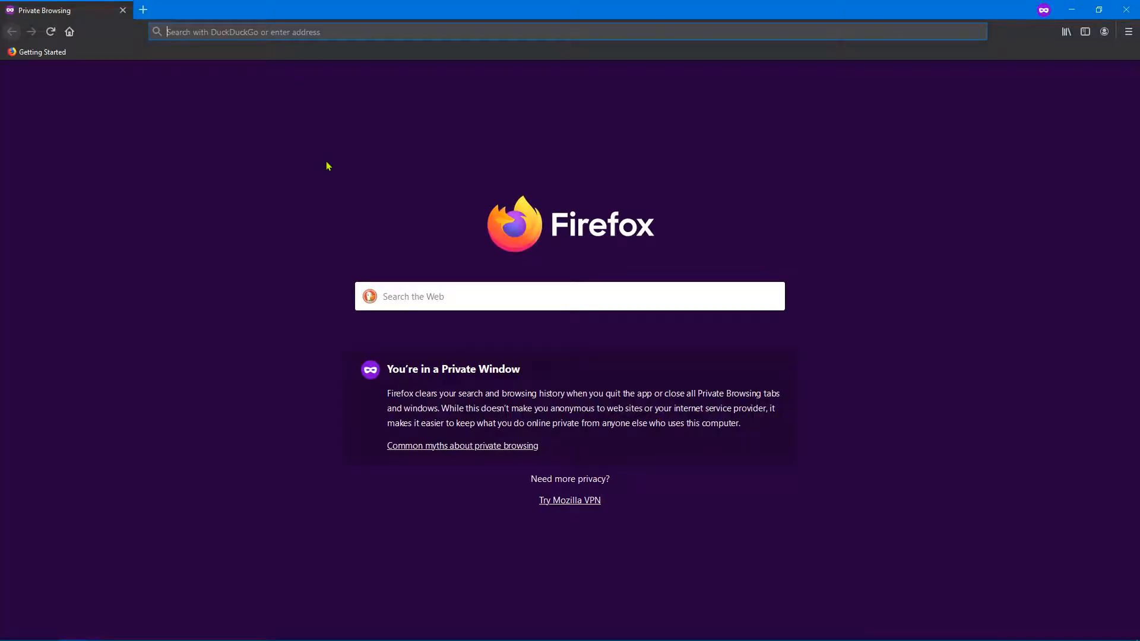
pyautogui.write('7 zip')
pyautogui.press('Return')
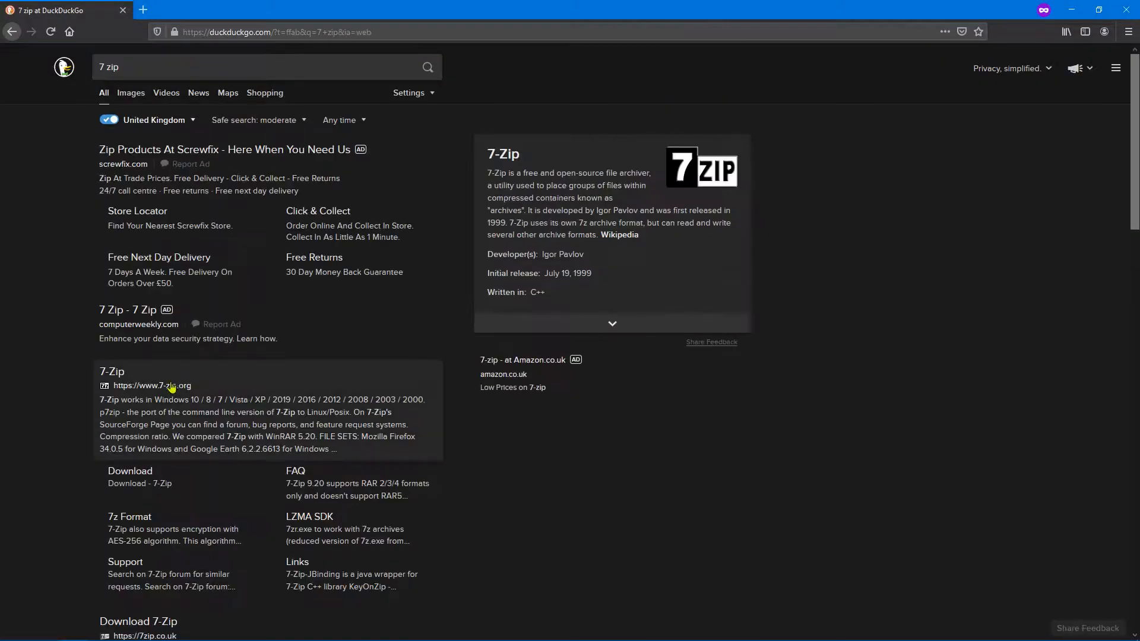
pyautogui.click(171, 387)
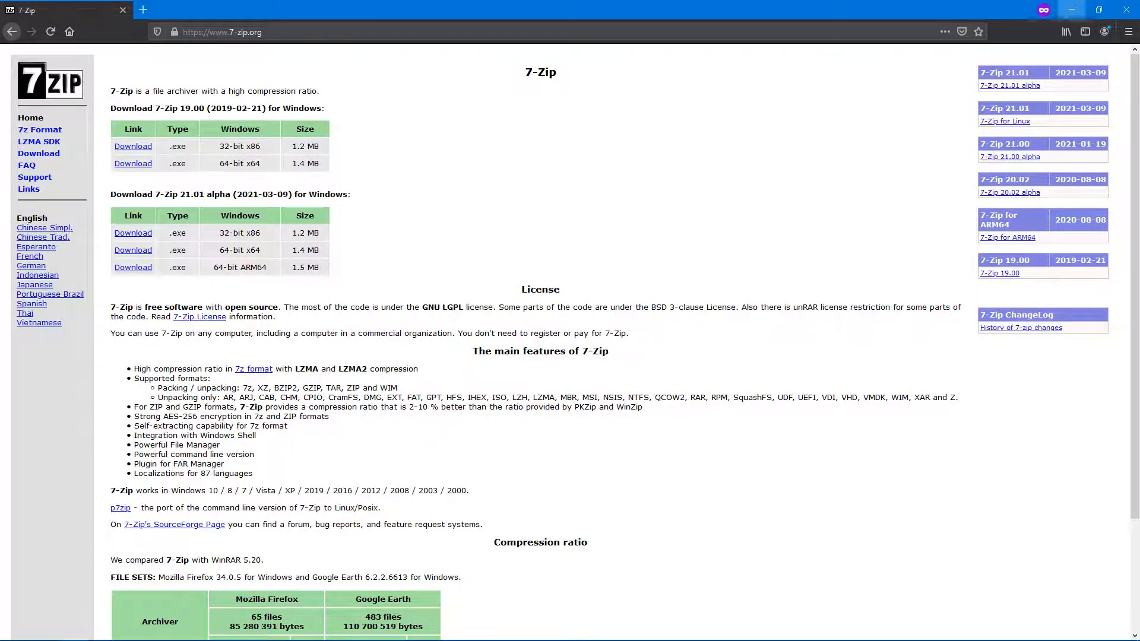
pyautogui.click(1081, 7)
# - Search for "7-zip" in Google Chrome and agree to Google's cookie terms
pyautogui.click(9, 633)
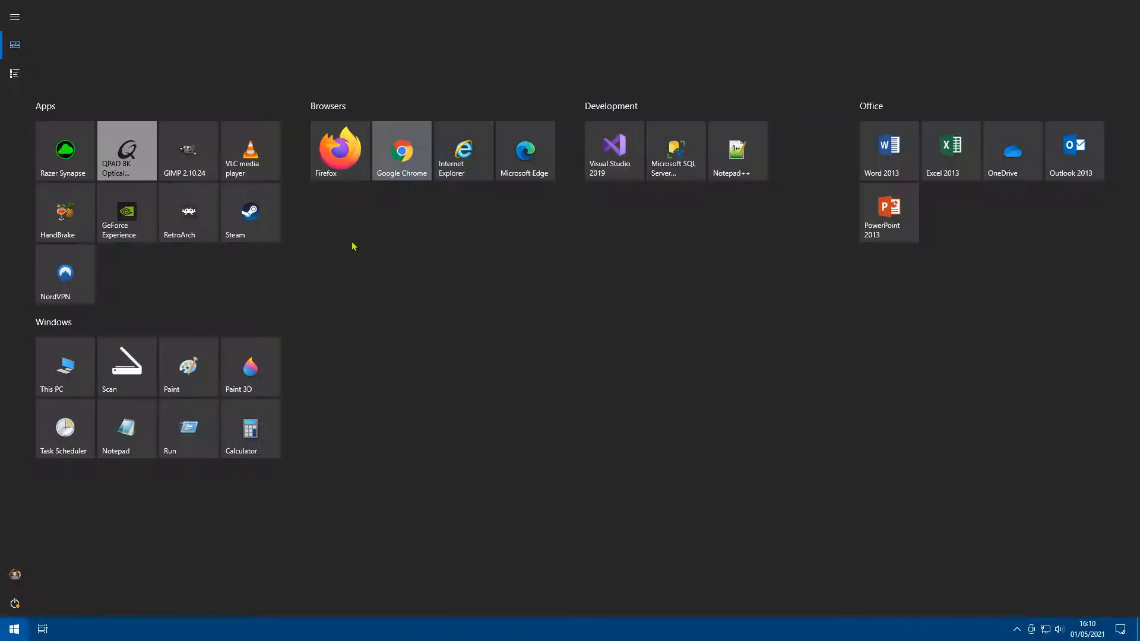
pyautogui.click(402, 167)
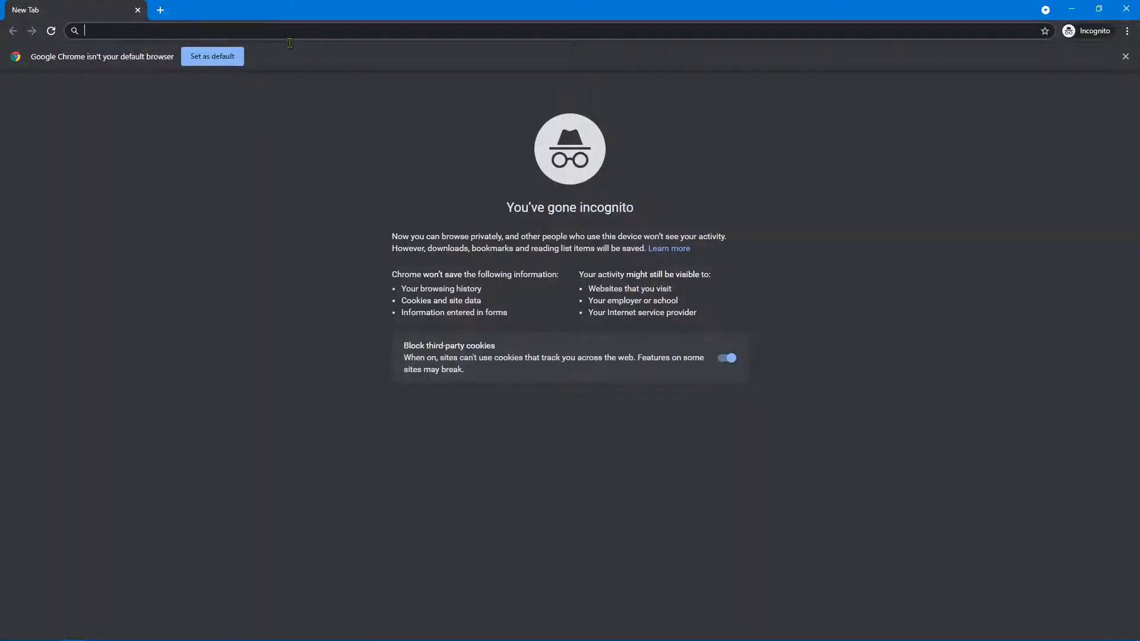
pyautogui.write('7-zi')
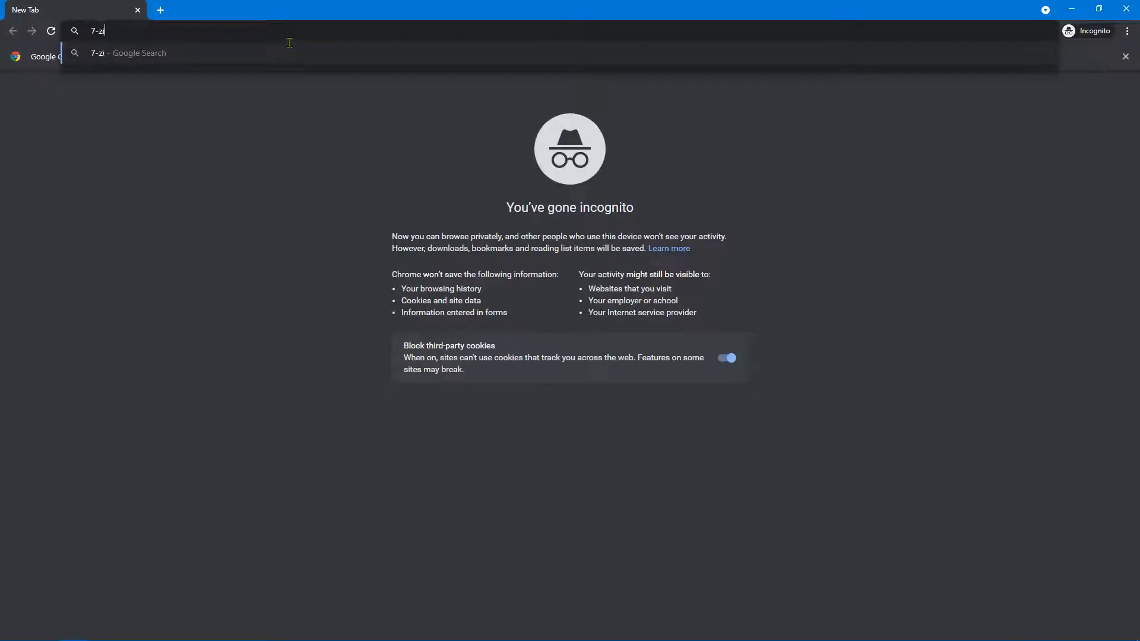
pyautogui.write('p')
pyautogui.press('Return')
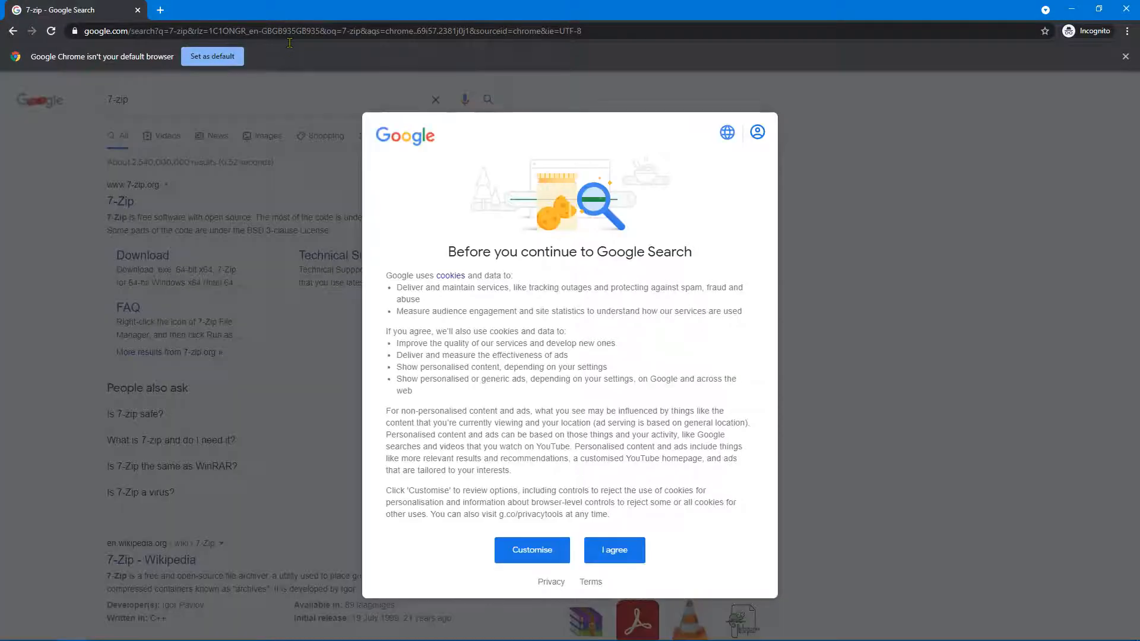
pyautogui.click(616, 552)
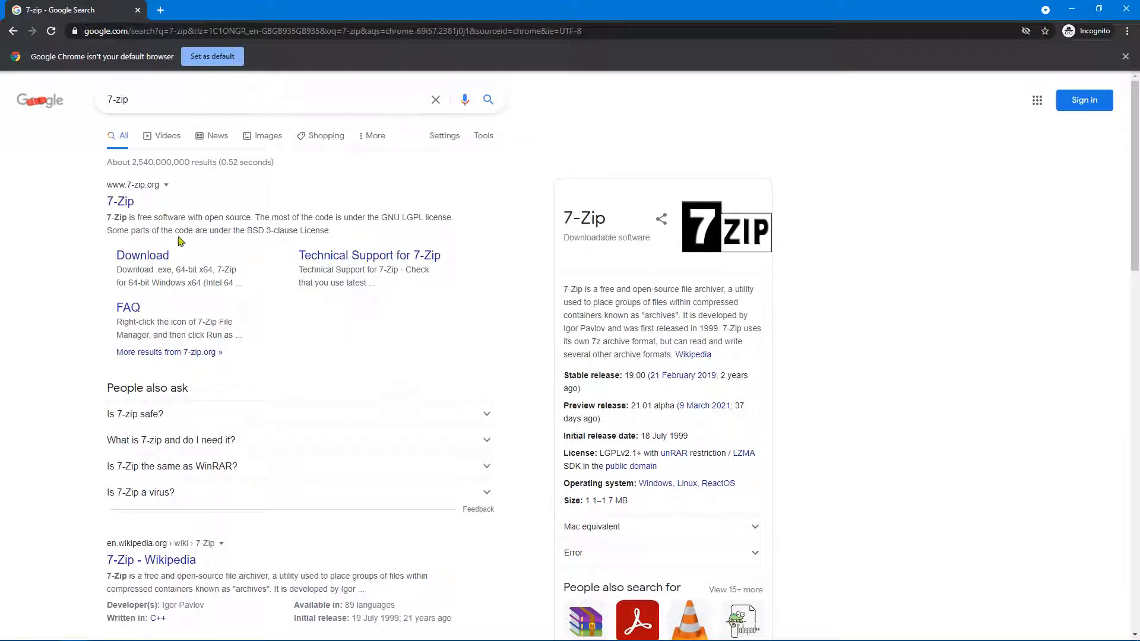
# - Open the official 7-zip.org site from the search results, highlight its web address, and close the browser
pyautogui.scroll(-2, 189, 291)
pyautogui.scroll(2, 186, 297)
pyautogui.click(134, 204)
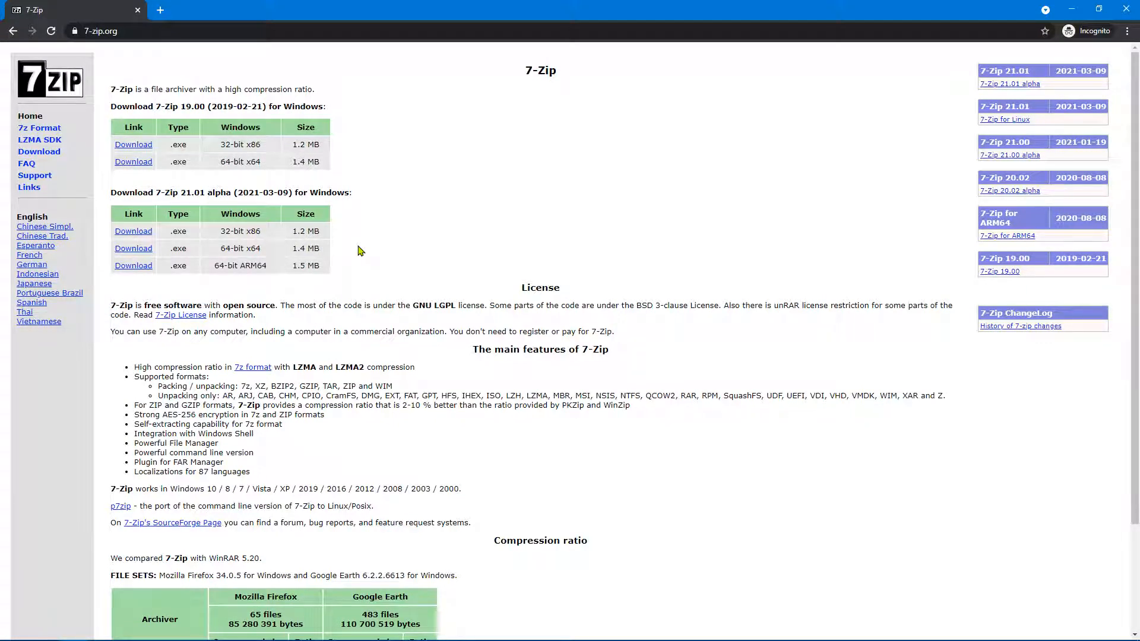
pyautogui.click(145, 39)
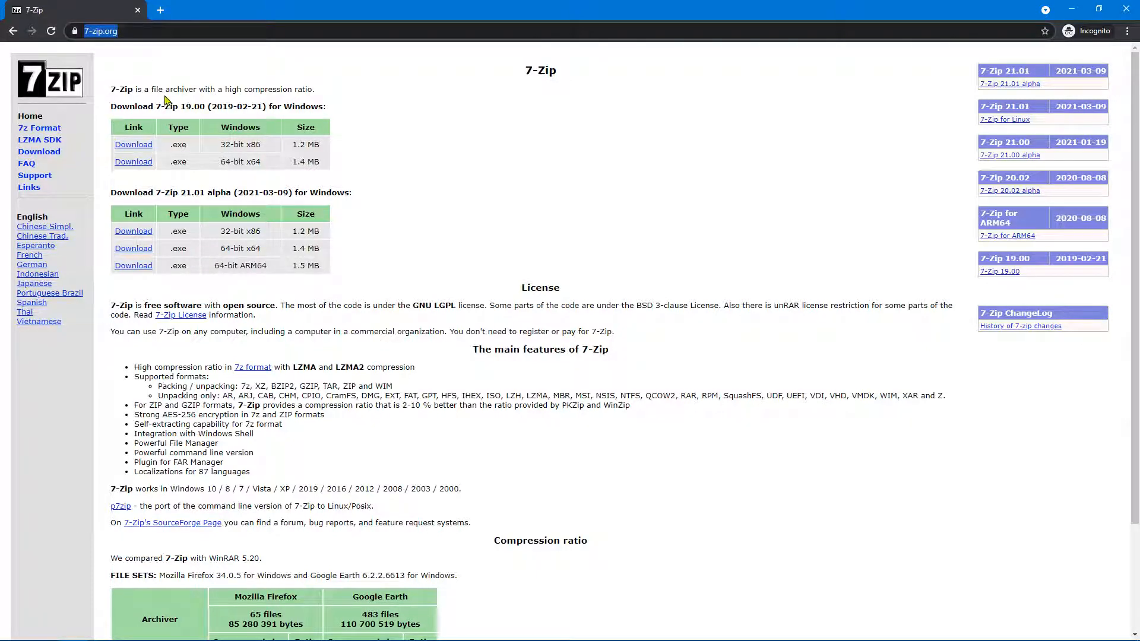
pyautogui.click(1126, 8)
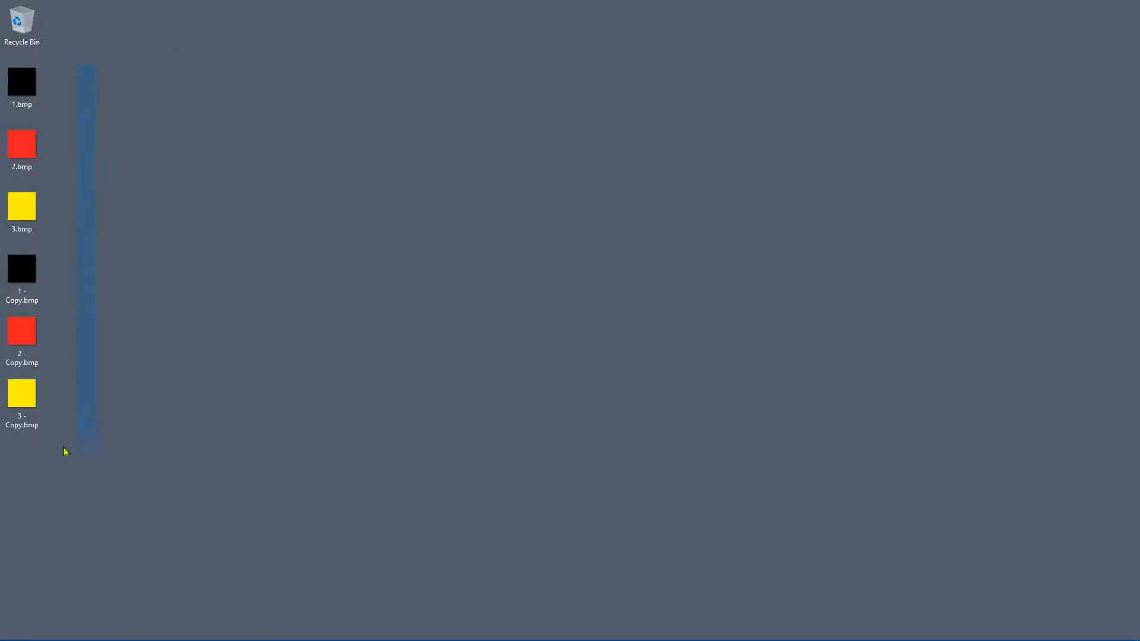
# - Select all six bitmap files on the desktop and look through their 7-Zip archiving options without choosing one
pyautogui.moveTo(65, 451); pyautogui.dragTo(47, 460)
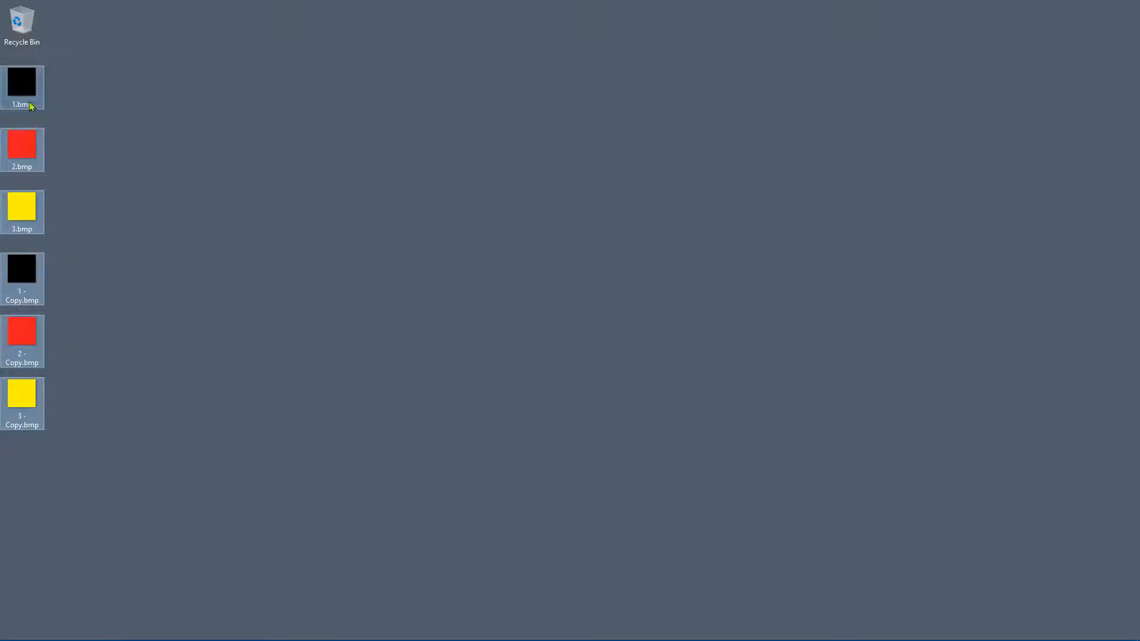
pyautogui.rightClick(24, 138)
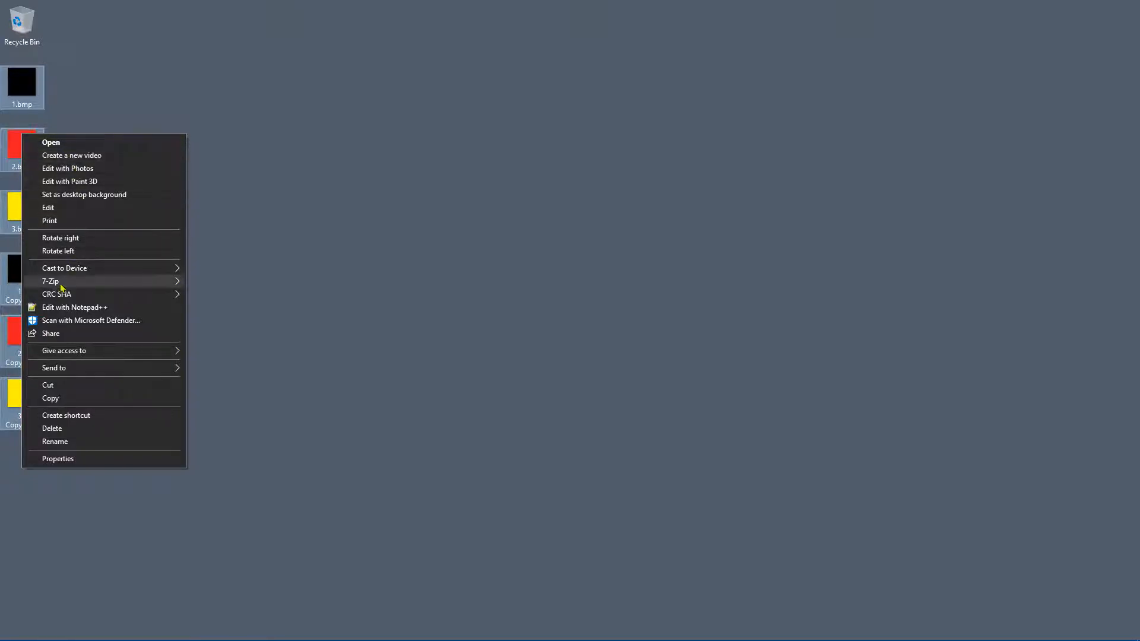
pyautogui.moveTo(55, 286)
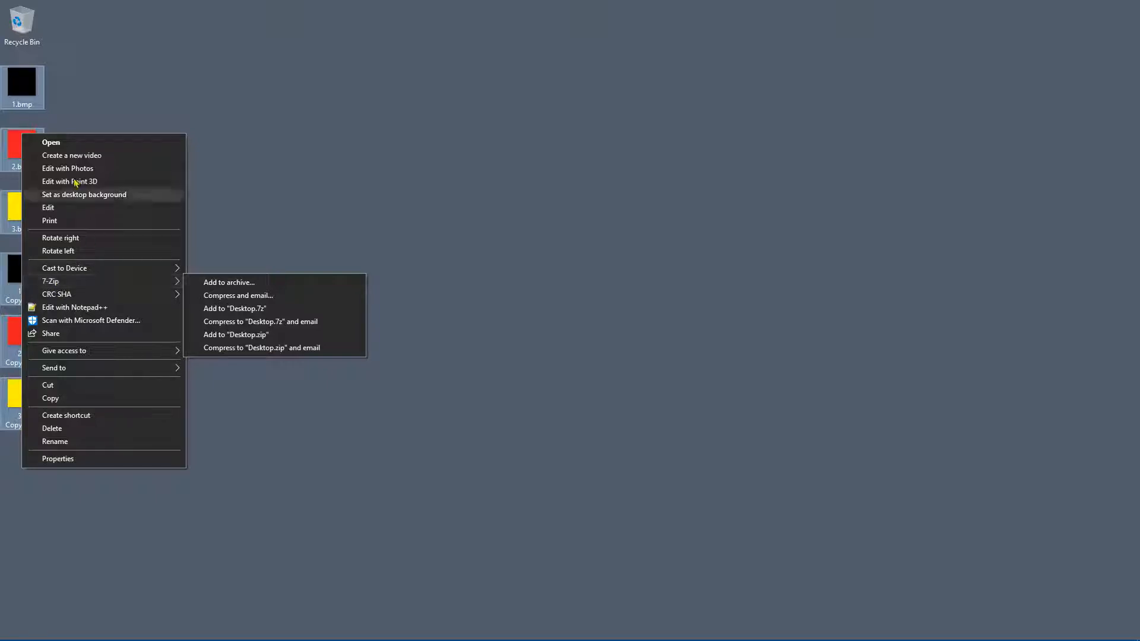
pyautogui.click(109, 118)
# - Compress all six bitmap files on the desktop with 7-Zip into the archive "Desktop.7z"
pyautogui.moveTo(125, 378); pyautogui.dragTo(29, 380)
pyautogui.rightClick(28, 350)
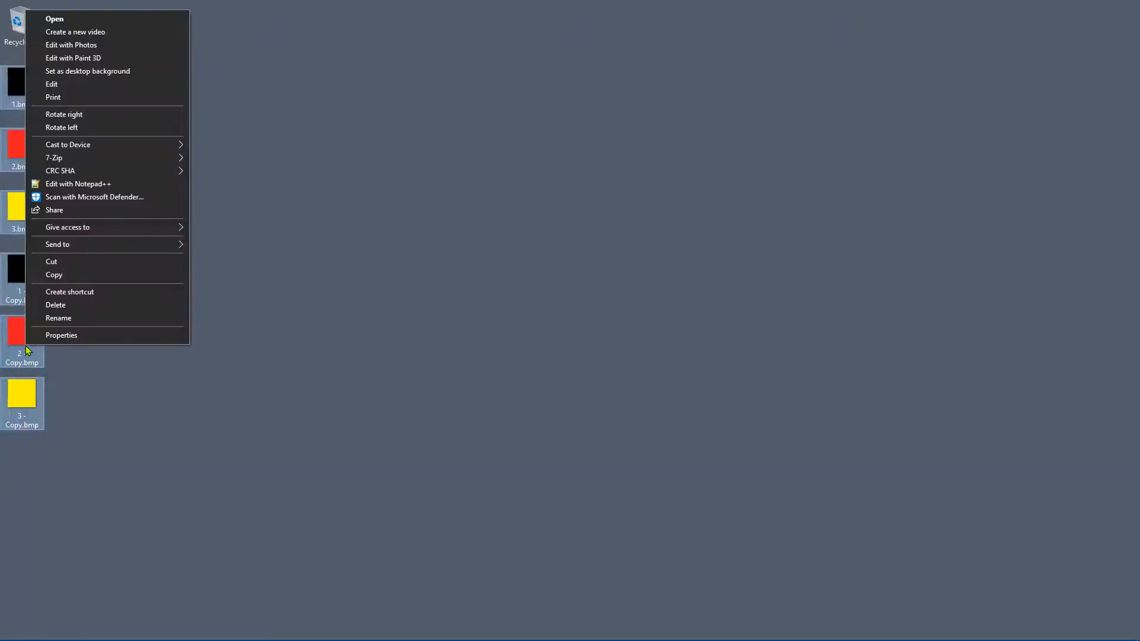
pyautogui.moveTo(66, 159)
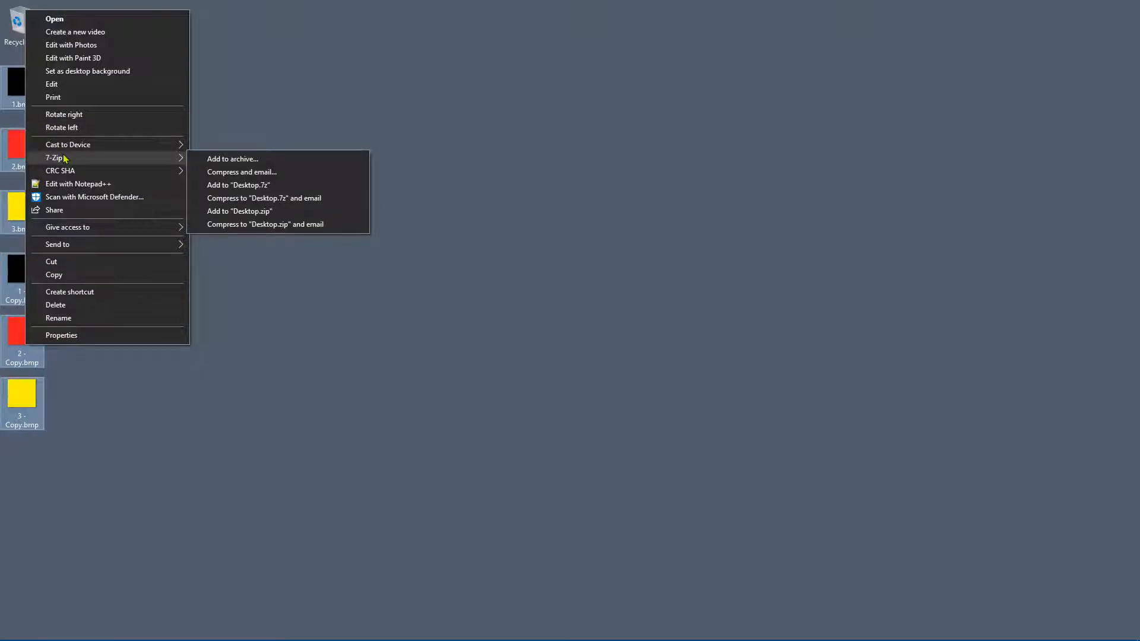
pyautogui.click(263, 188)
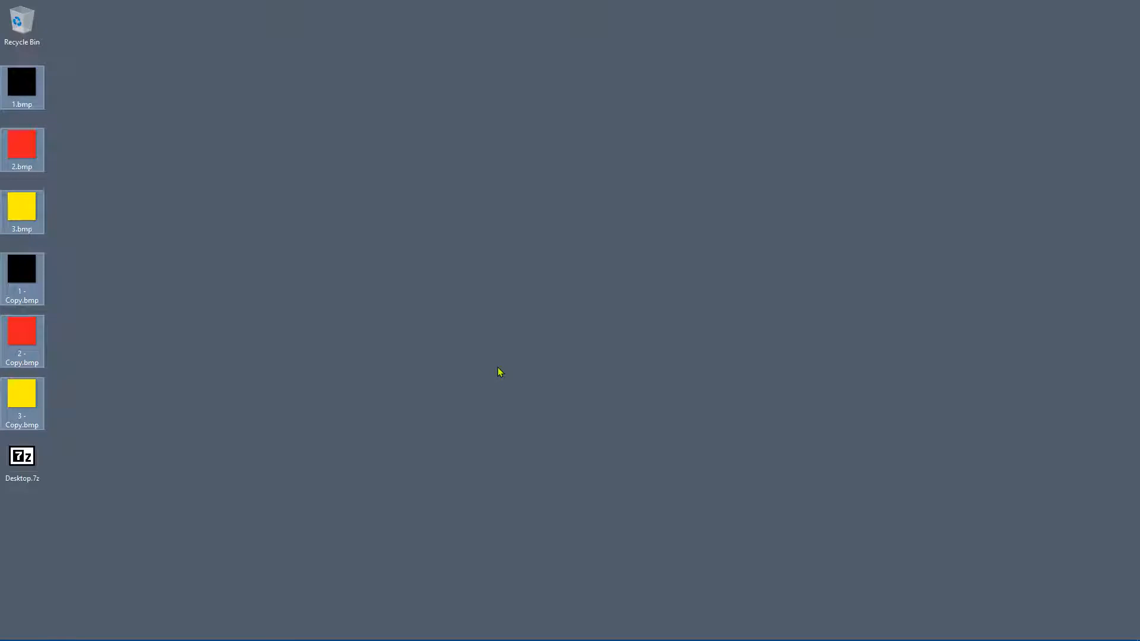
pyautogui.click(313, 461)
# - Open the Desktop.7z archive, preview 3.bmp and "2 - Copy.bmp" from inside it, and close the archive window
pyautogui.click(24, 458)
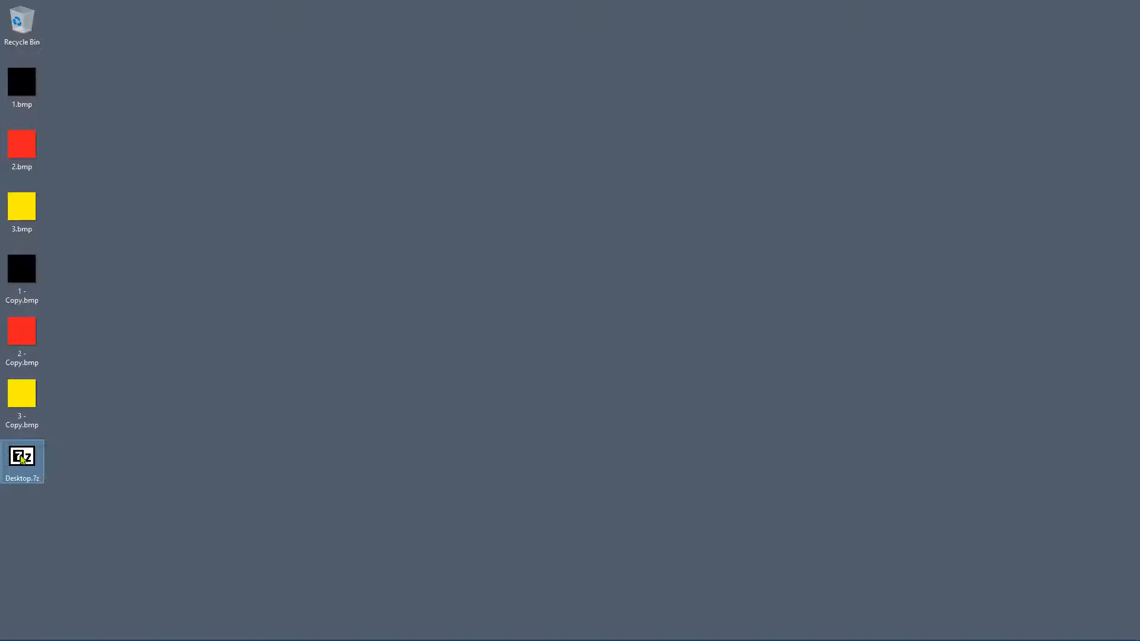
pyautogui.doubleClick(21, 459)
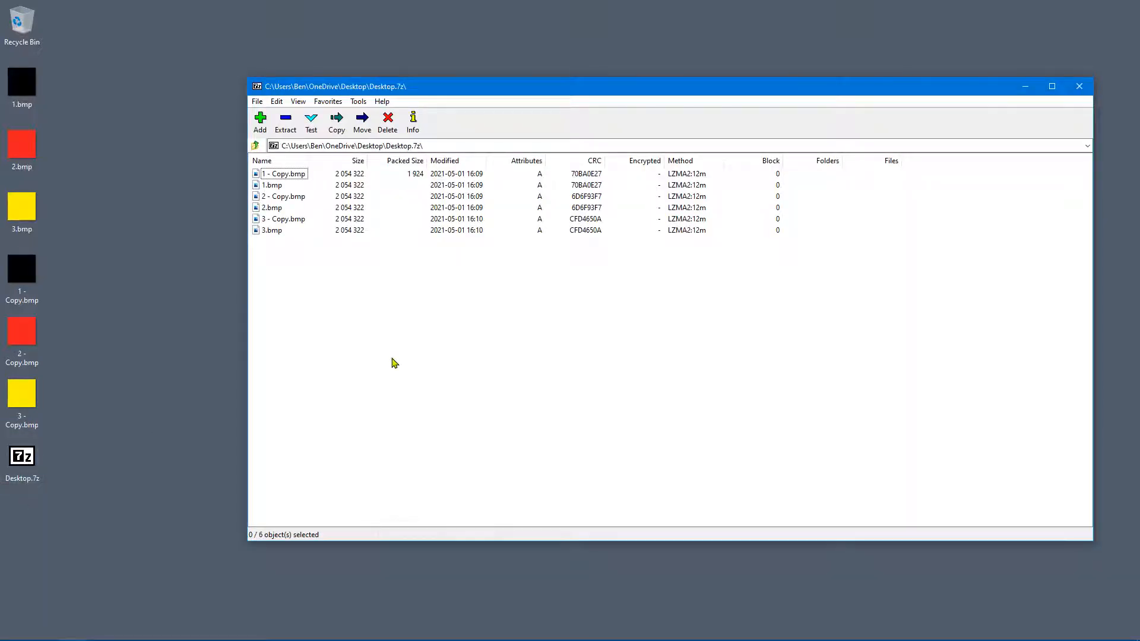
pyautogui.doubleClick(271, 231)
pyautogui.click(1125, 8)
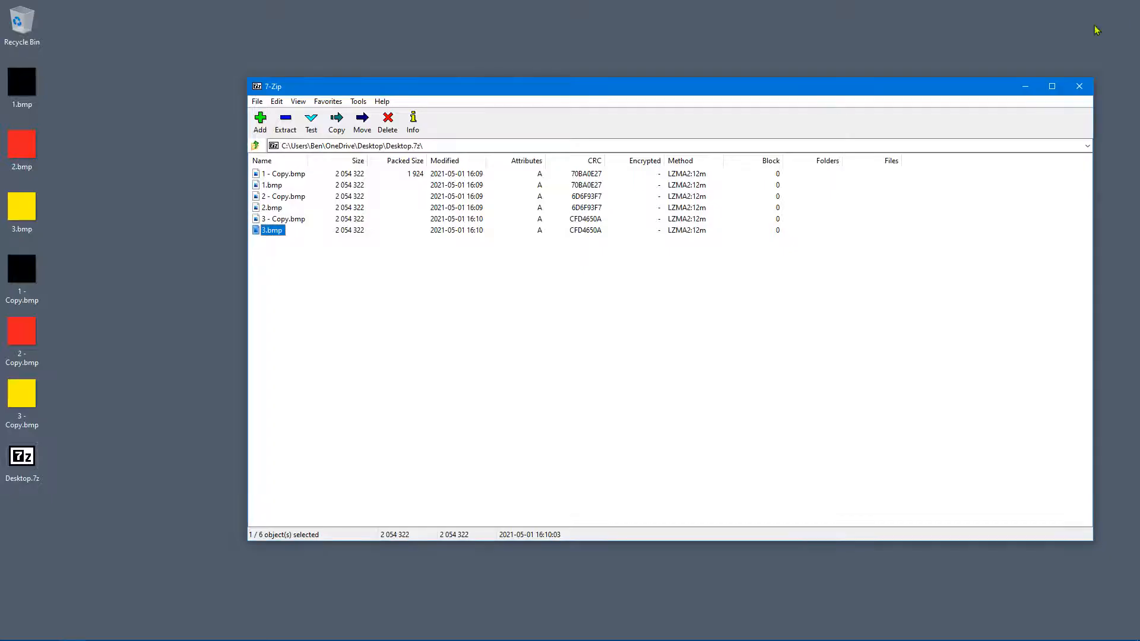
pyautogui.doubleClick(269, 197)
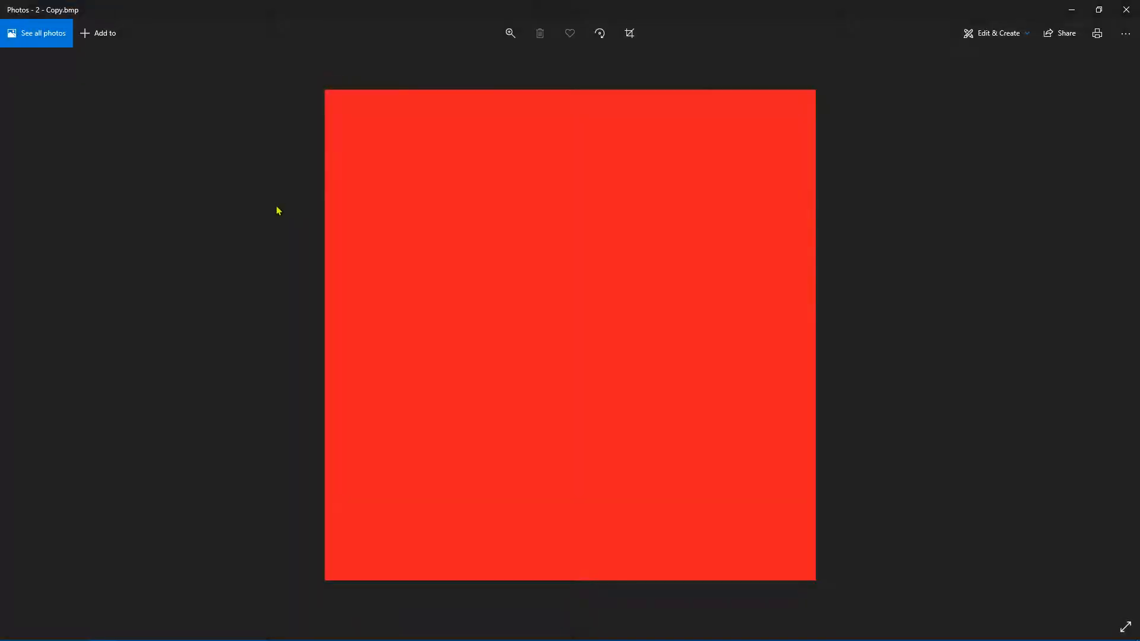
pyautogui.click(1126, 9)
pyautogui.click(463, 295)
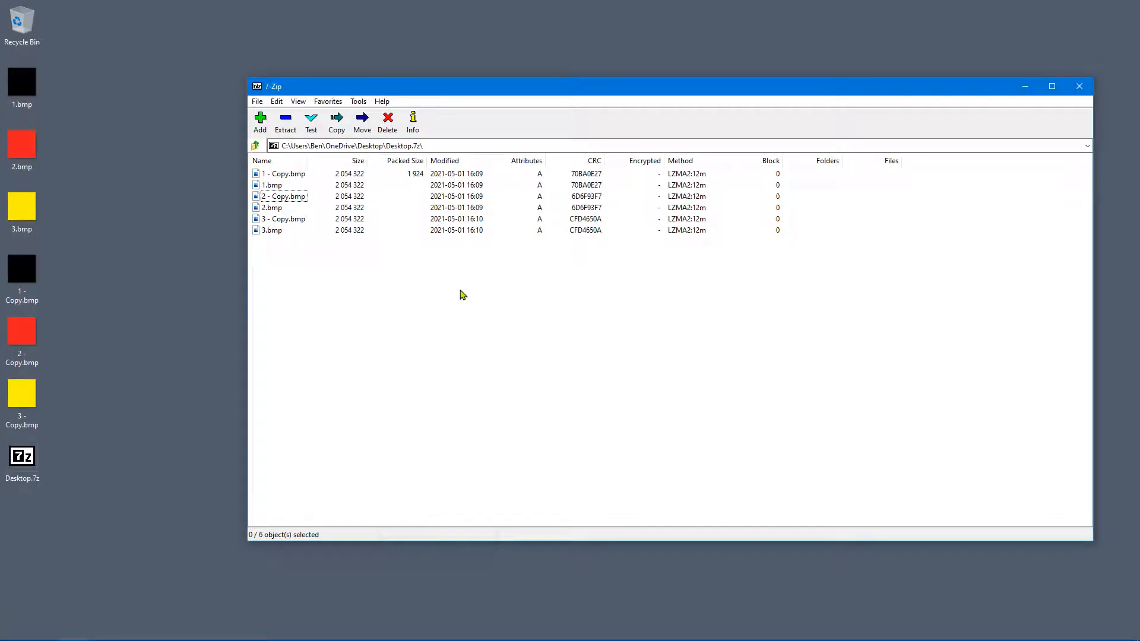
pyautogui.click(130, 273)
pyautogui.click(1079, 86)
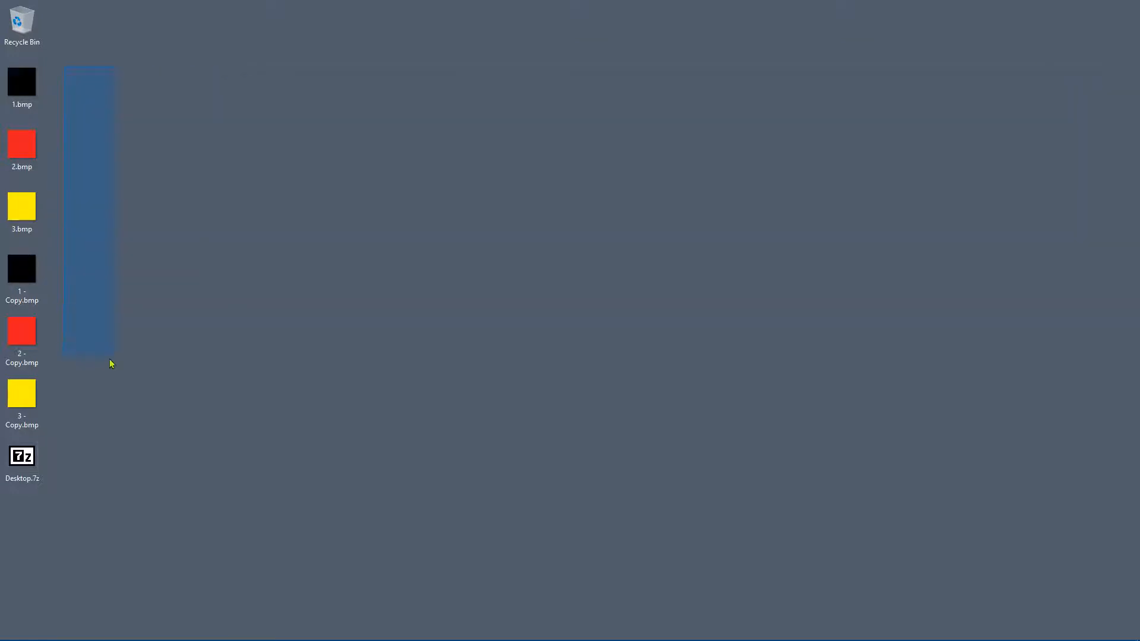
# - Delete the six original bitmap files from the desktop, keeping the Desktop.7z archive
pyautogui.moveTo(112, 363); pyautogui.dragTo(41, 397)
pyautogui.rightClick(31, 393)
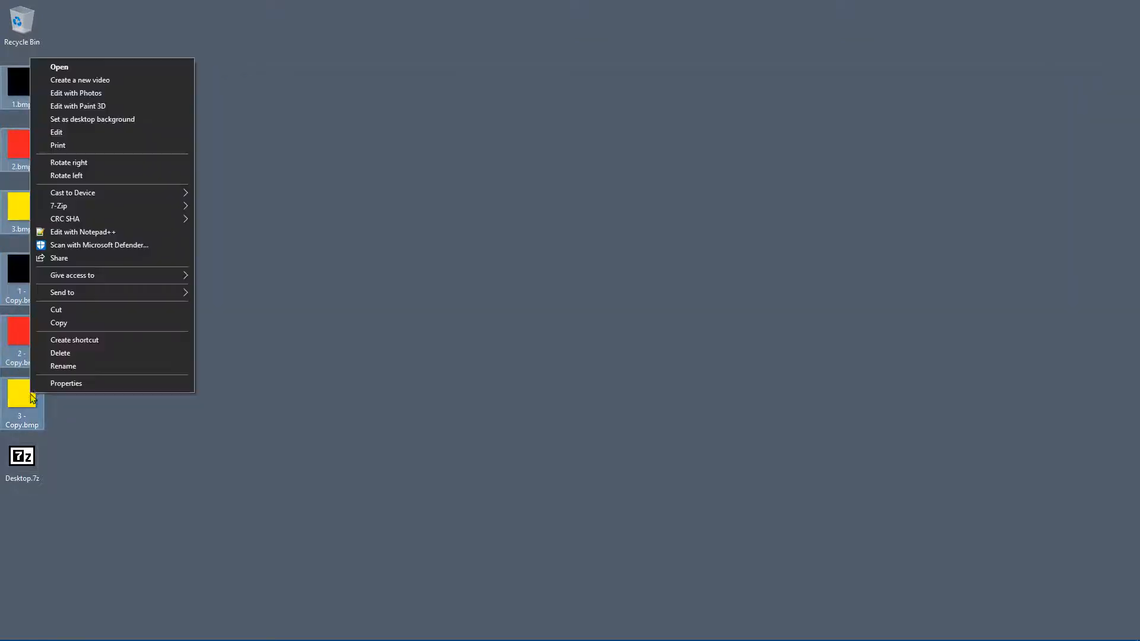
pyautogui.click(74, 354)
pyautogui.click(30, 88)
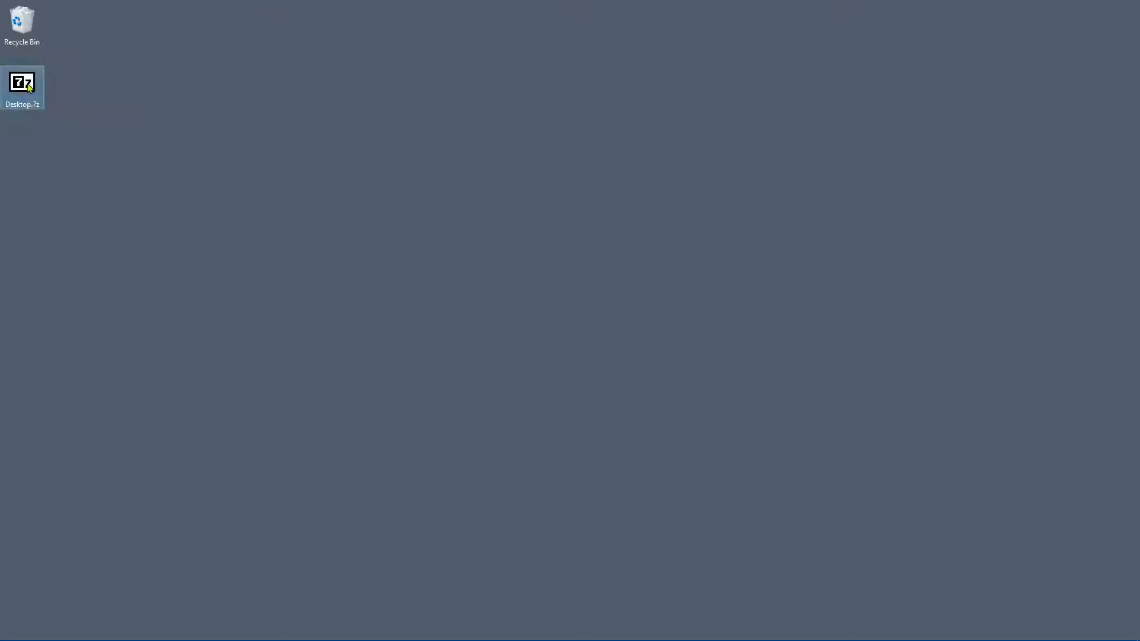
pyautogui.rightClick(30, 88)
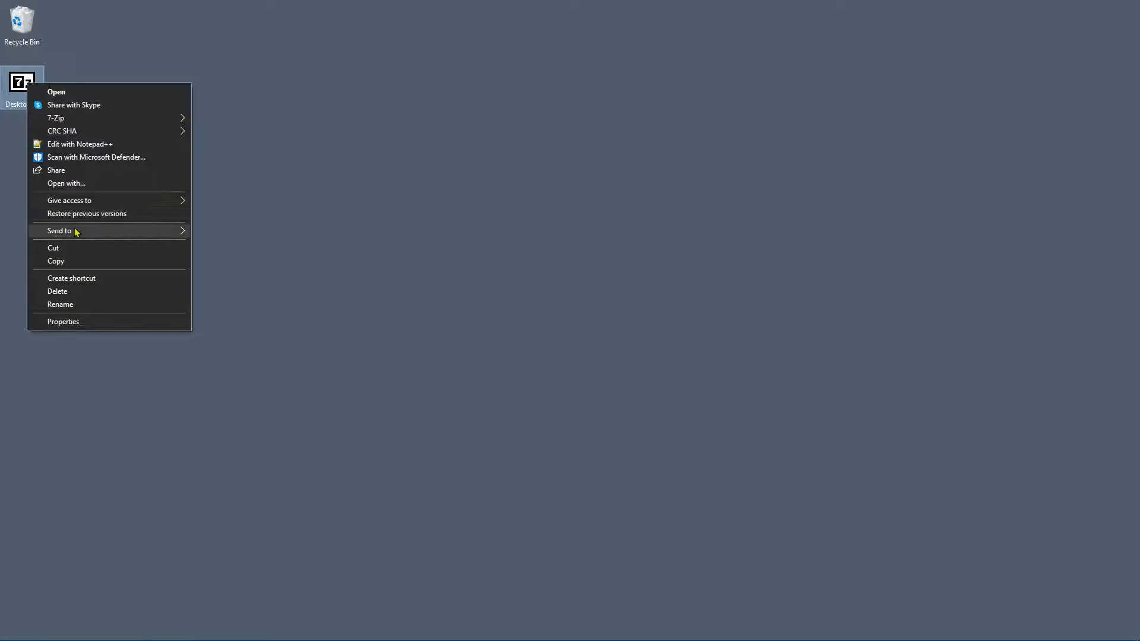
pyautogui.click(112, 81)
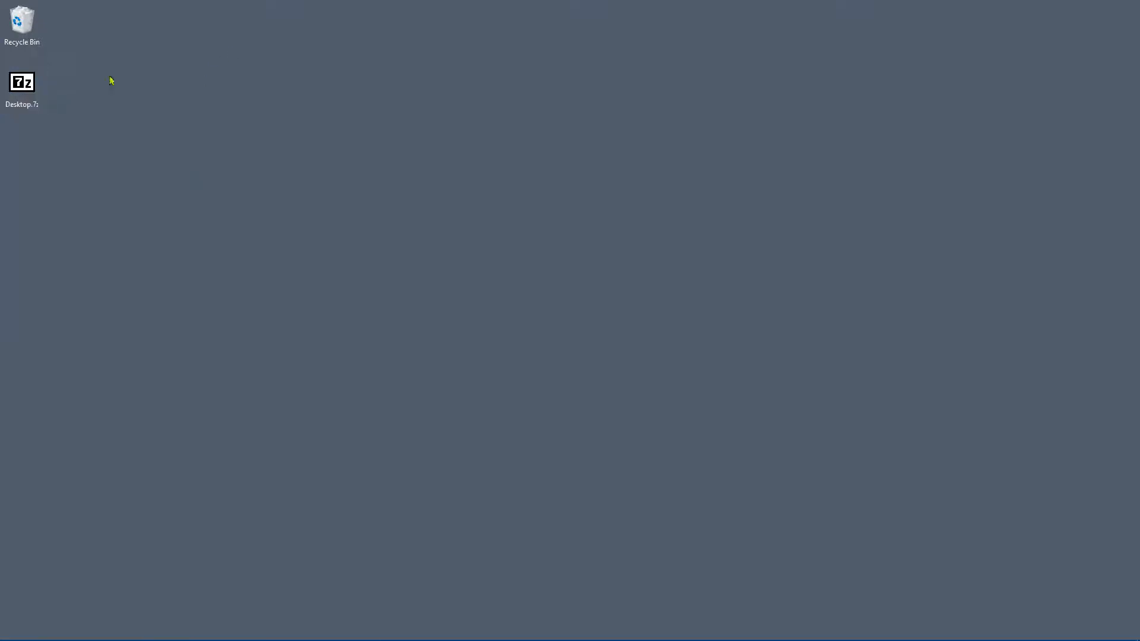
pyautogui.rightClick(28, 86)
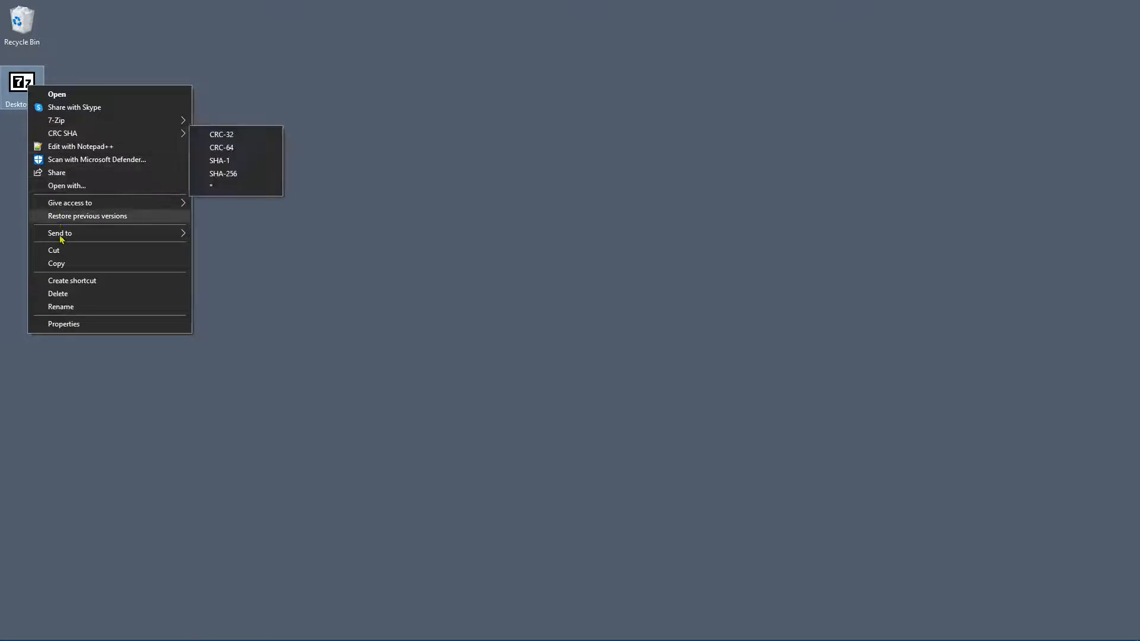
pyautogui.click(277, 265)
# - Extract all six bitmap files from Desktop.7z to the Desktop folder and close the archive window
pyautogui.doubleClick(31, 81)
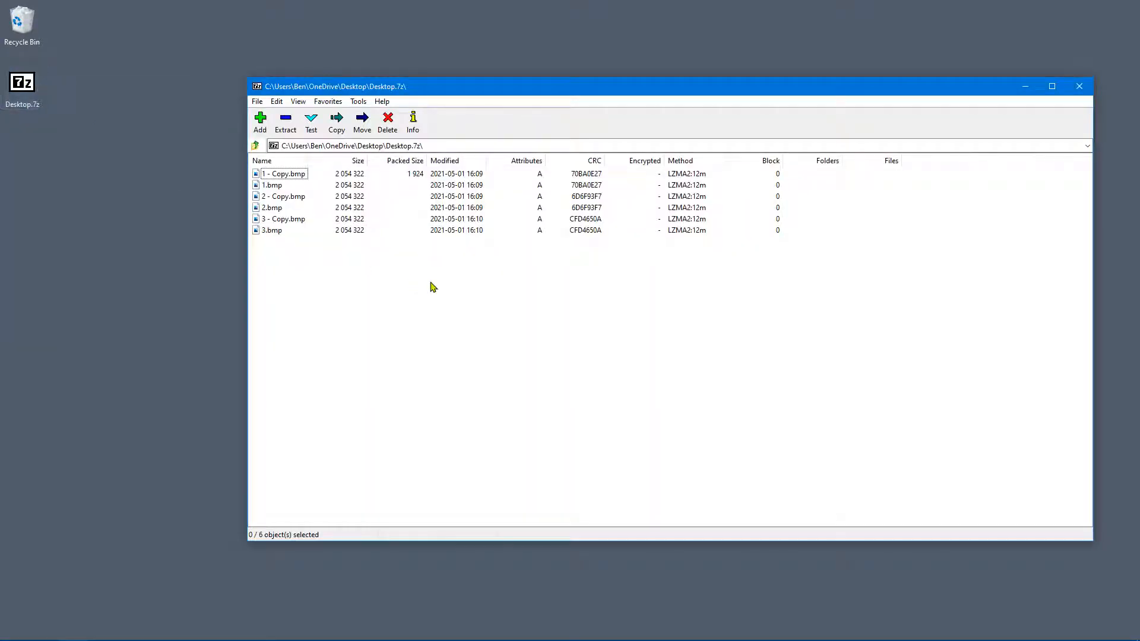
pyautogui.moveTo(347, 326); pyautogui.dragTo(196, 148)
pyautogui.click(286, 123)
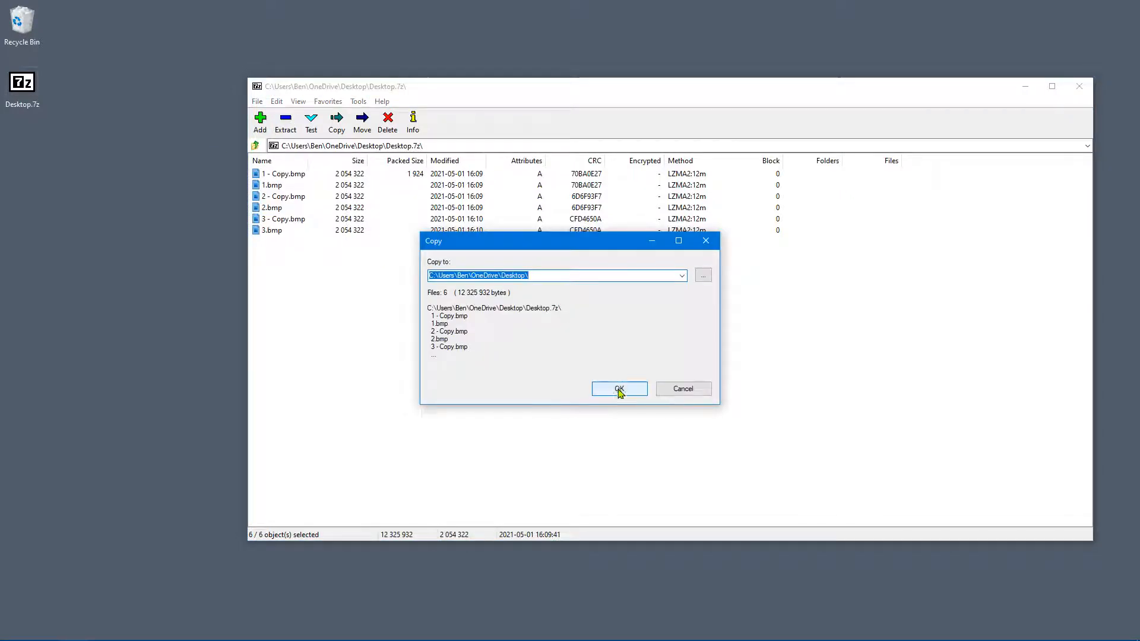
pyautogui.click(619, 390)
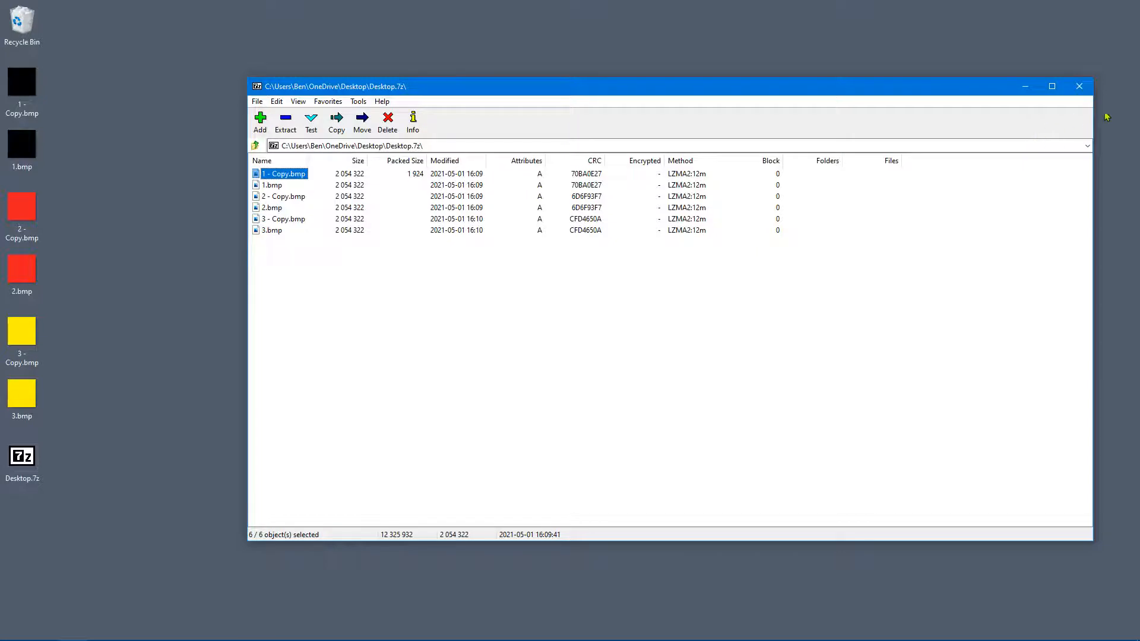
pyautogui.click(1080, 89)
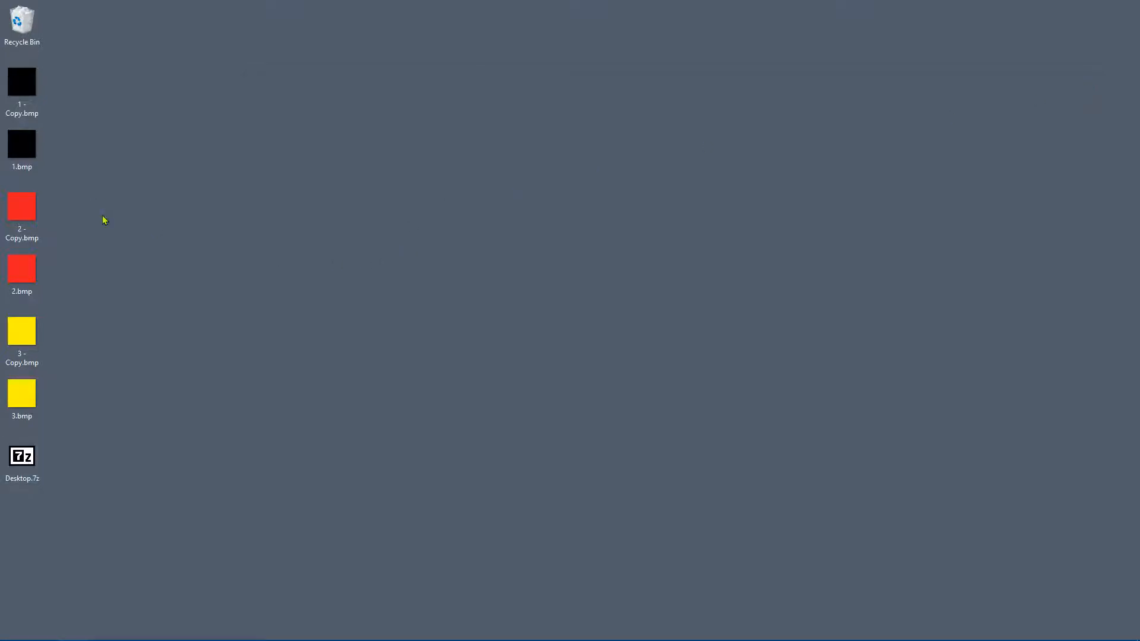
# - Reopen Desktop.7z, look at the 7-Zip options without changing anything, and close the archive window
pyautogui.doubleClick(22, 457)
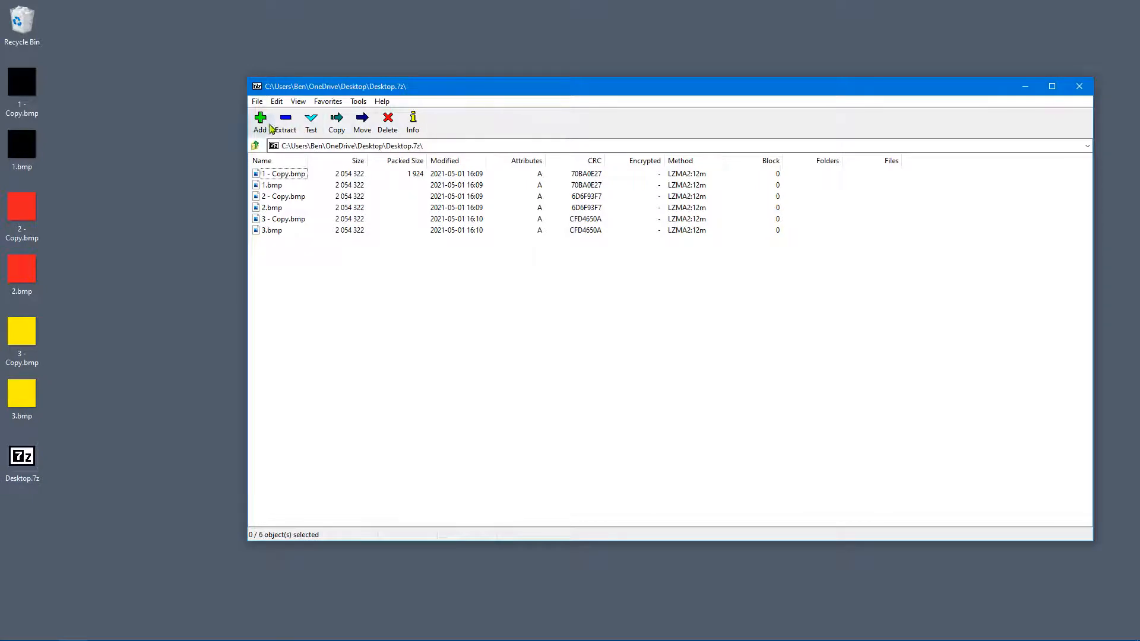
pyautogui.click(358, 102)
pyautogui.click(375, 114)
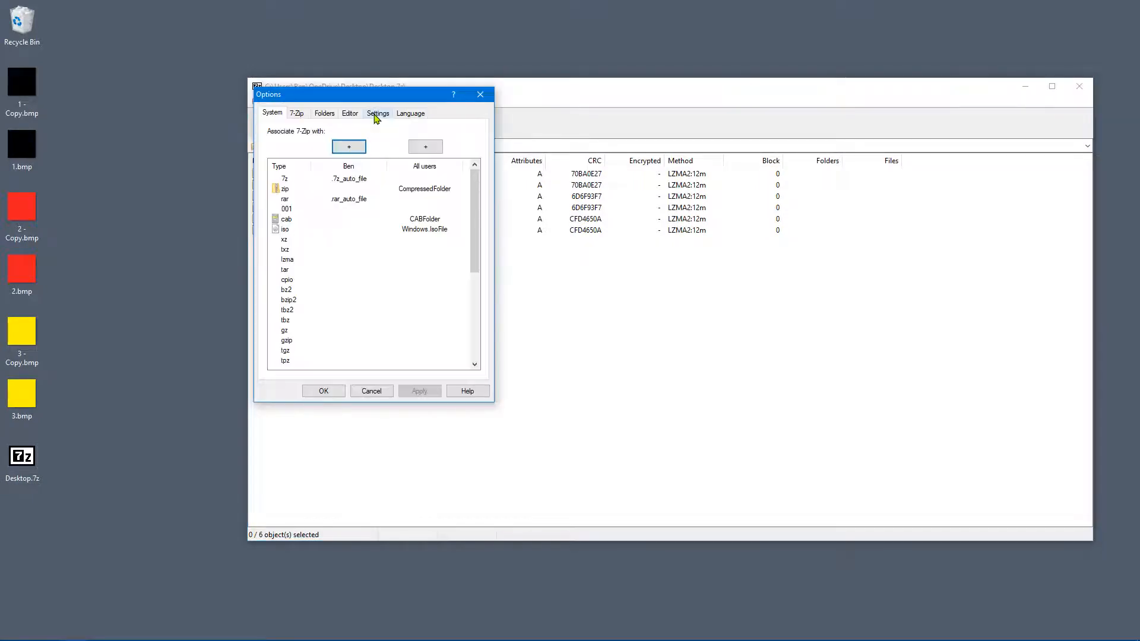
pyautogui.click(372, 392)
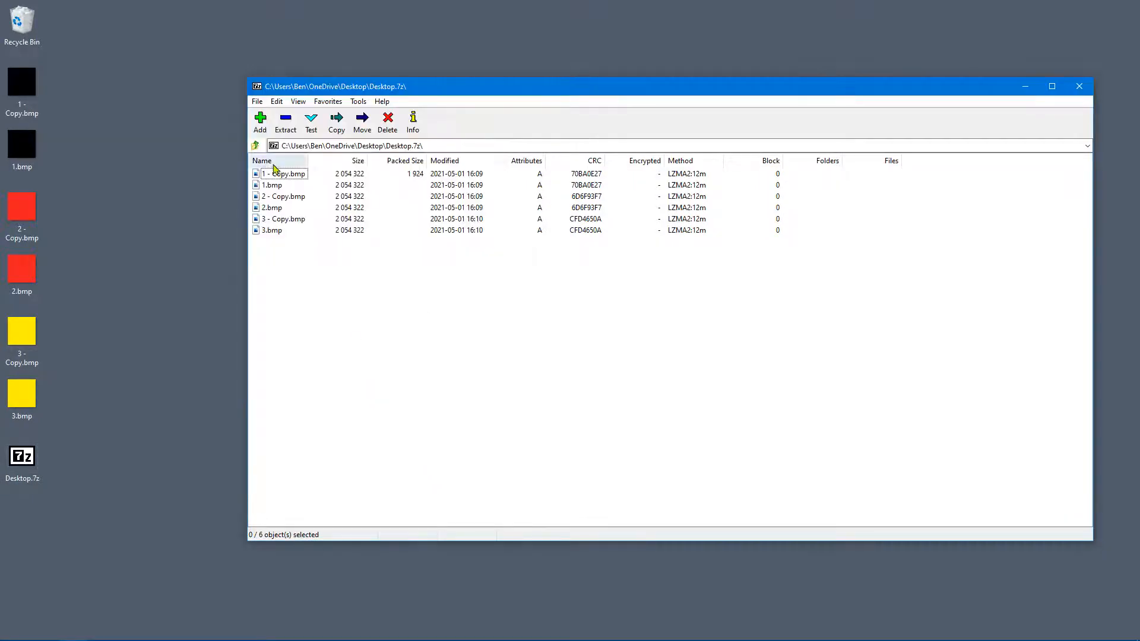
pyautogui.click(257, 102)
pyautogui.click(516, 305)
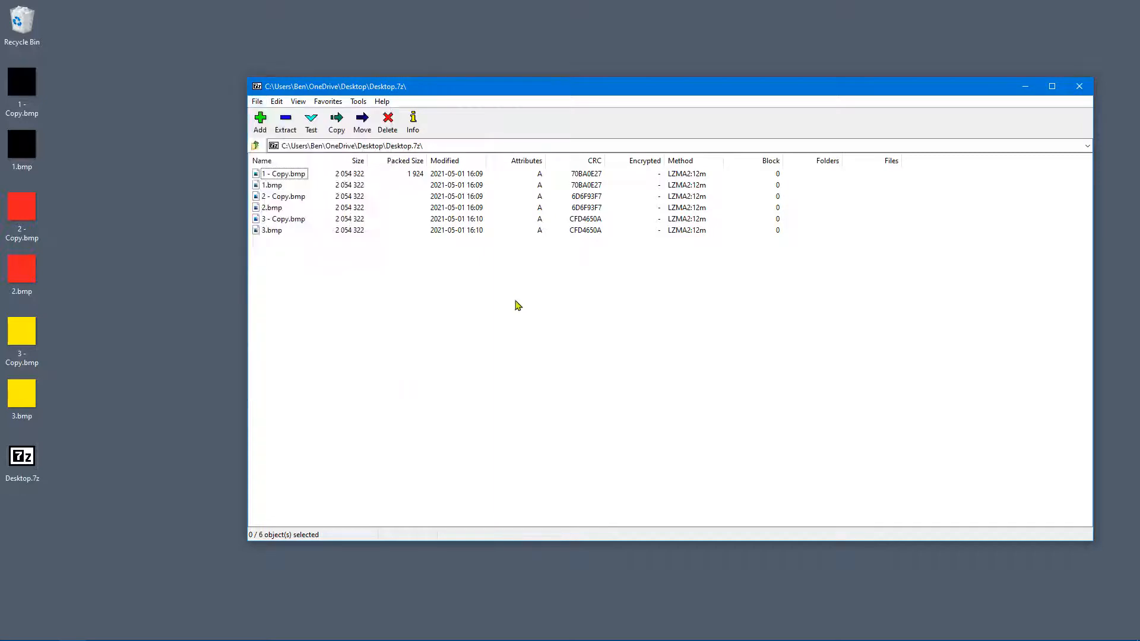
pyautogui.click(1083, 89)
# - Delete the Desktop.7z archive from the desktop and empty the Recycle Bin
pyautogui.rightClick(30, 458)
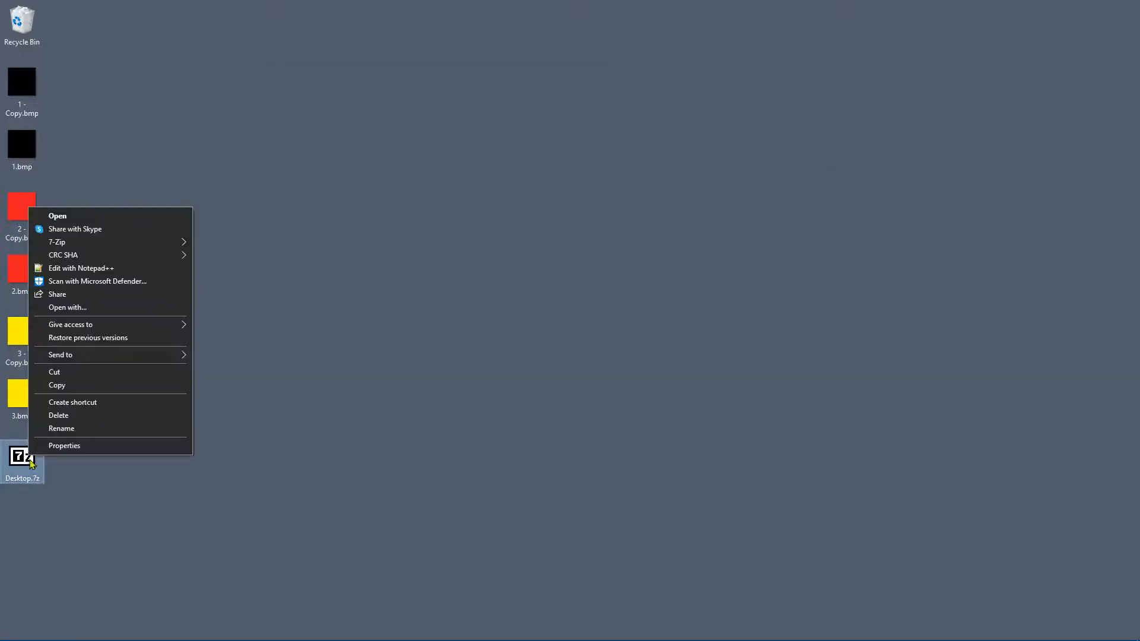
pyautogui.click(66, 416)
pyautogui.rightClick(25, 21)
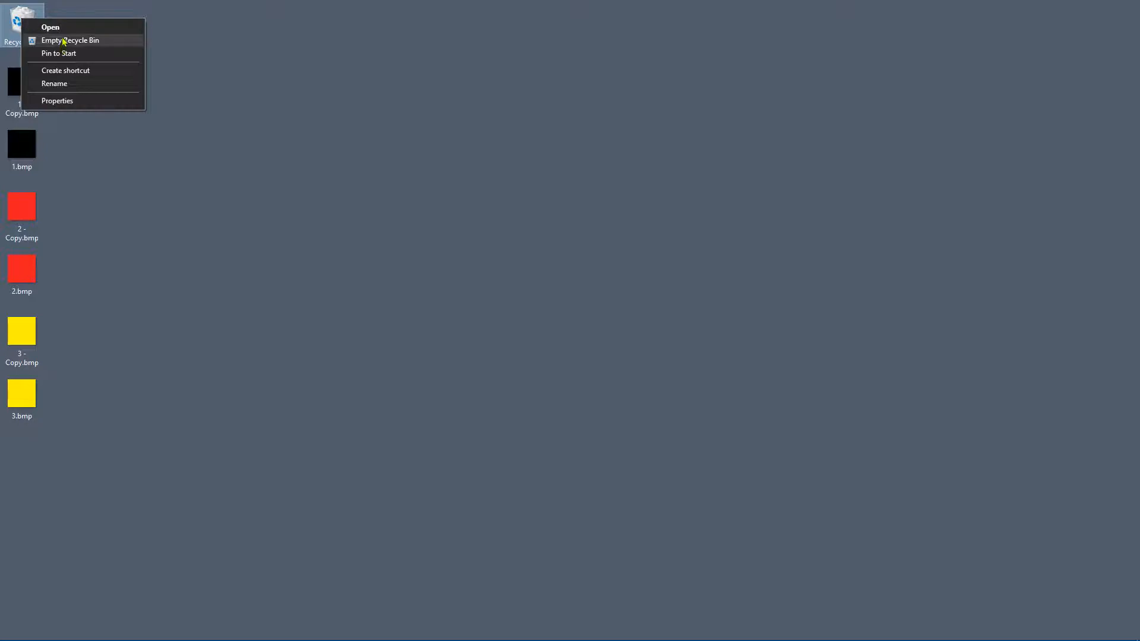
pyautogui.click(62, 39)
pyautogui.click(604, 339)
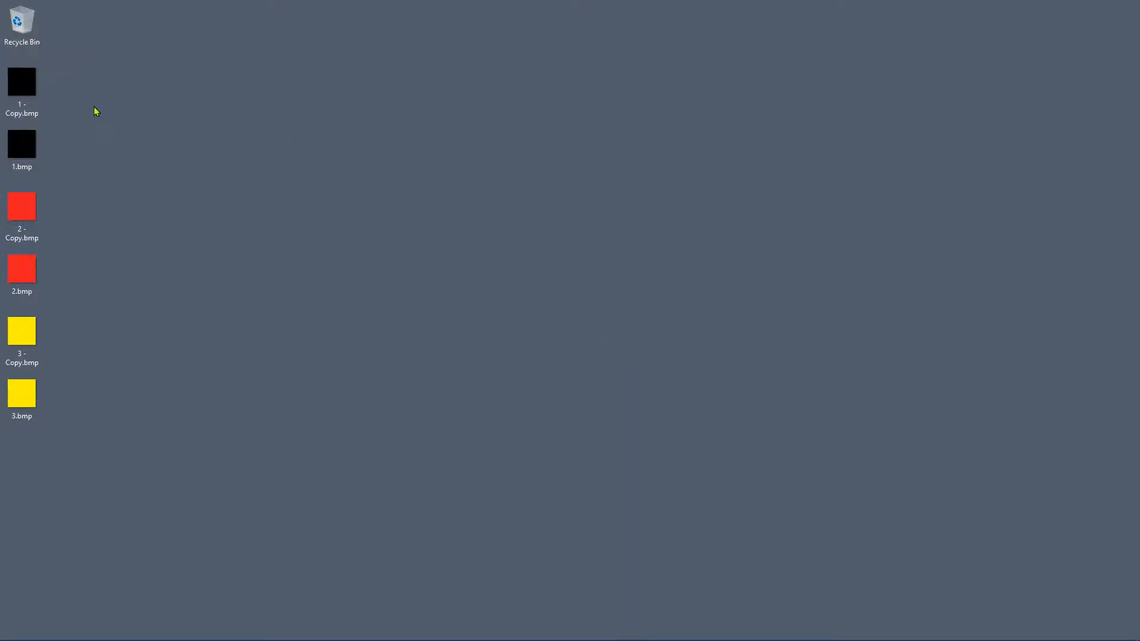
# - Select all six extracted bitmap files and open 7-Zip's Add to Archive settings for them
pyautogui.moveTo(97, 79); pyautogui.dragTo(2, 422)
pyautogui.rightClick(19, 403)
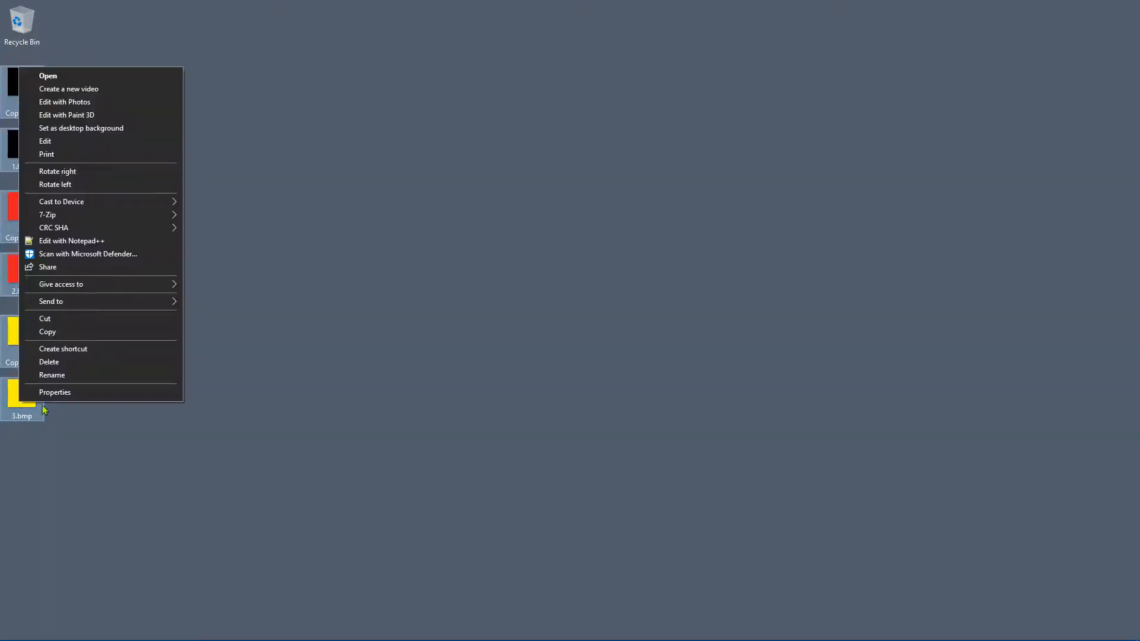
pyautogui.moveTo(63, 219)
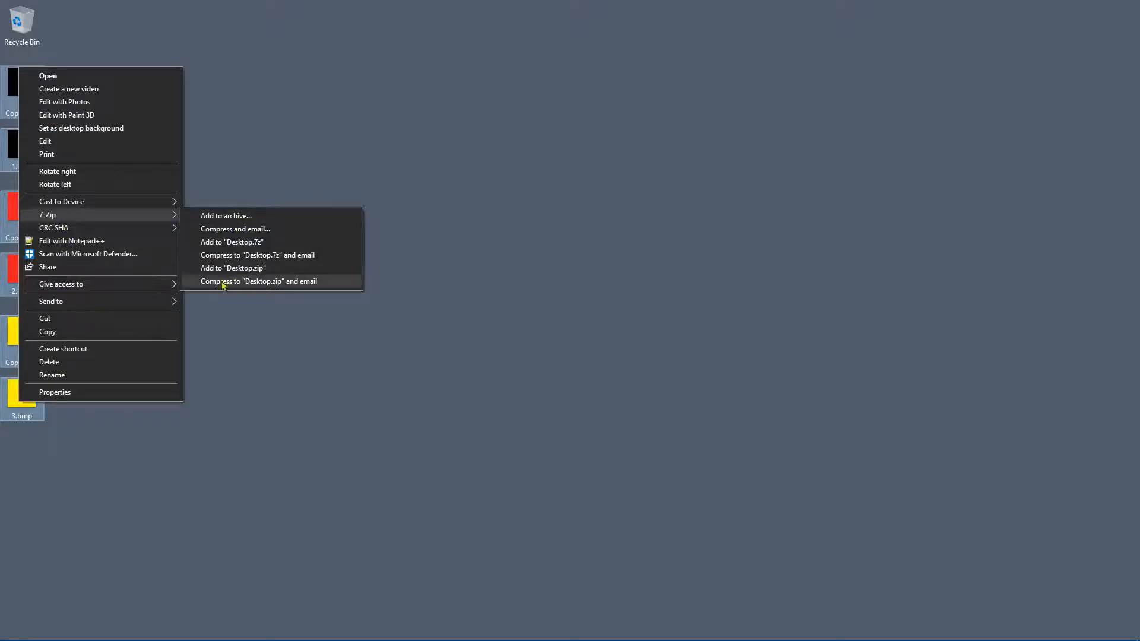
pyautogui.click(226, 216)
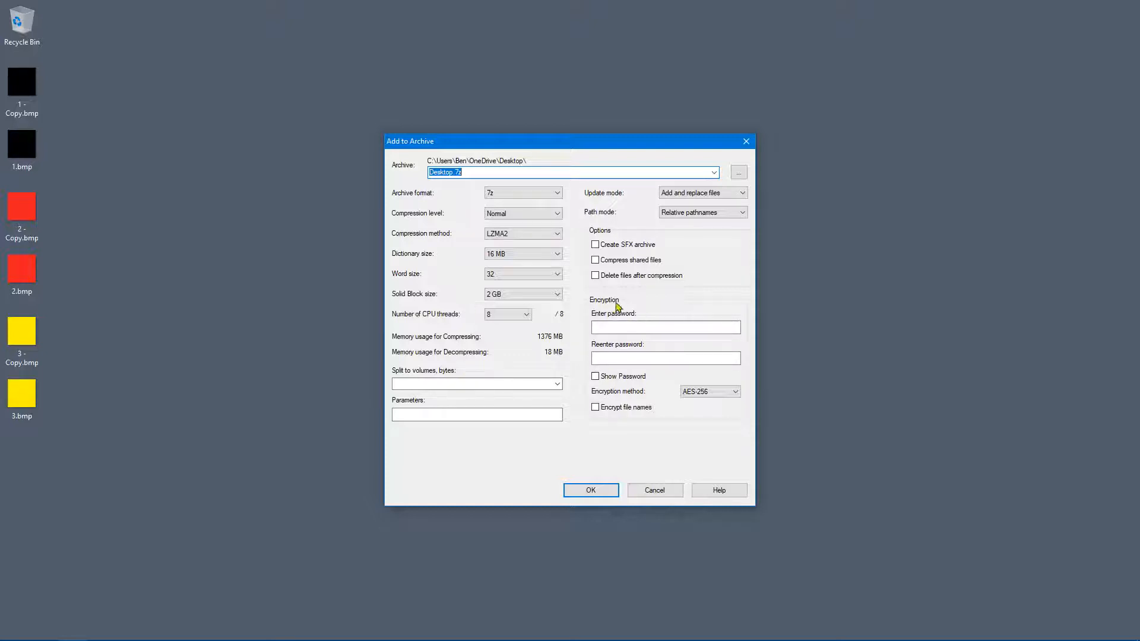
# - Check the password fields and choose AES-256 as the encryption method for the new archive
pyautogui.click(613, 328)
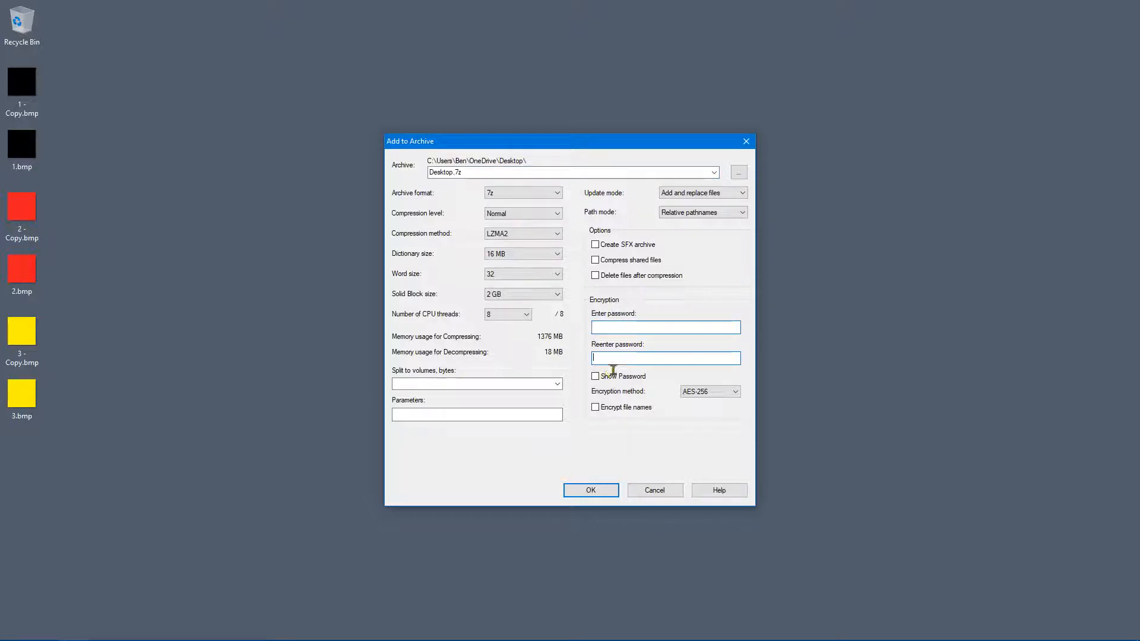
pyautogui.click(617, 363)
pyautogui.click(736, 395)
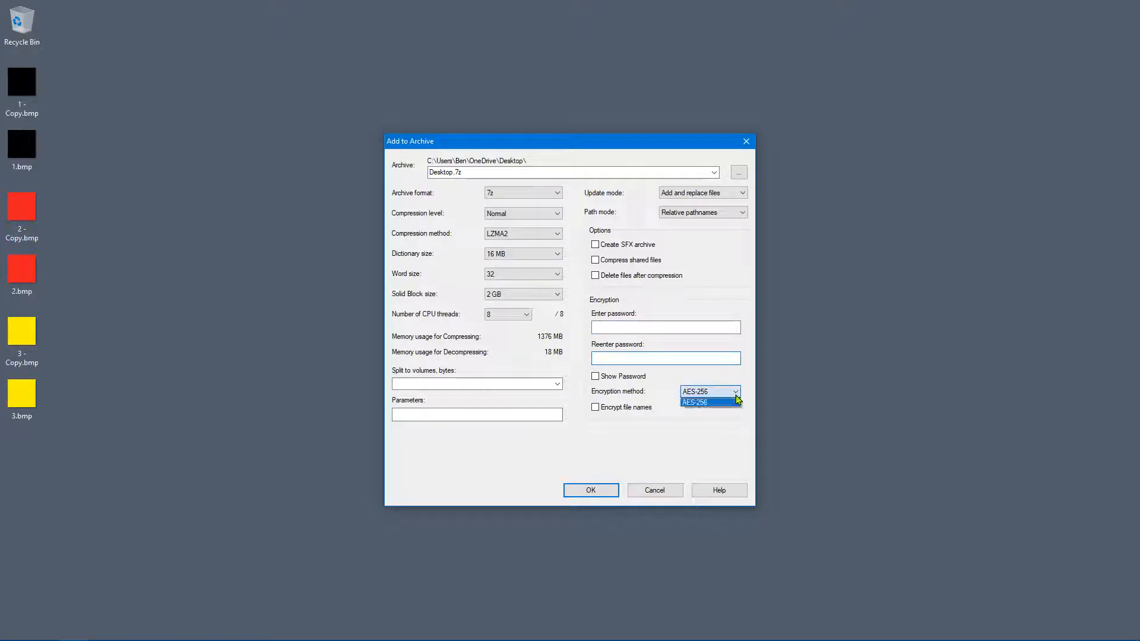
pyautogui.click(735, 395)
pyautogui.click(735, 396)
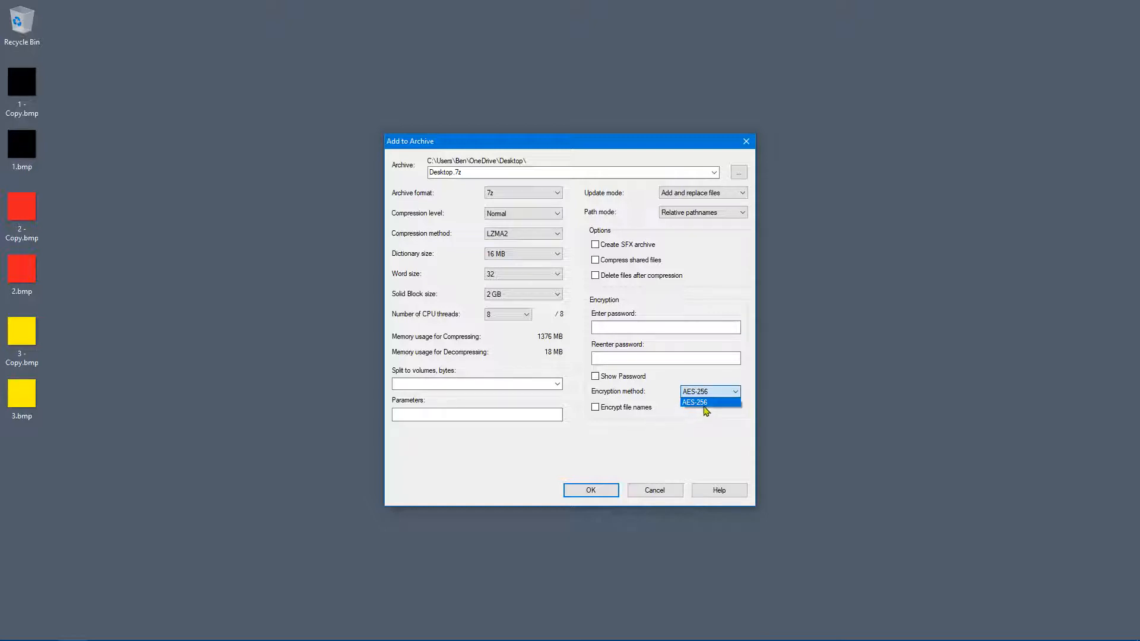
pyautogui.click(698, 430)
pyautogui.click(735, 394)
pyautogui.click(687, 403)
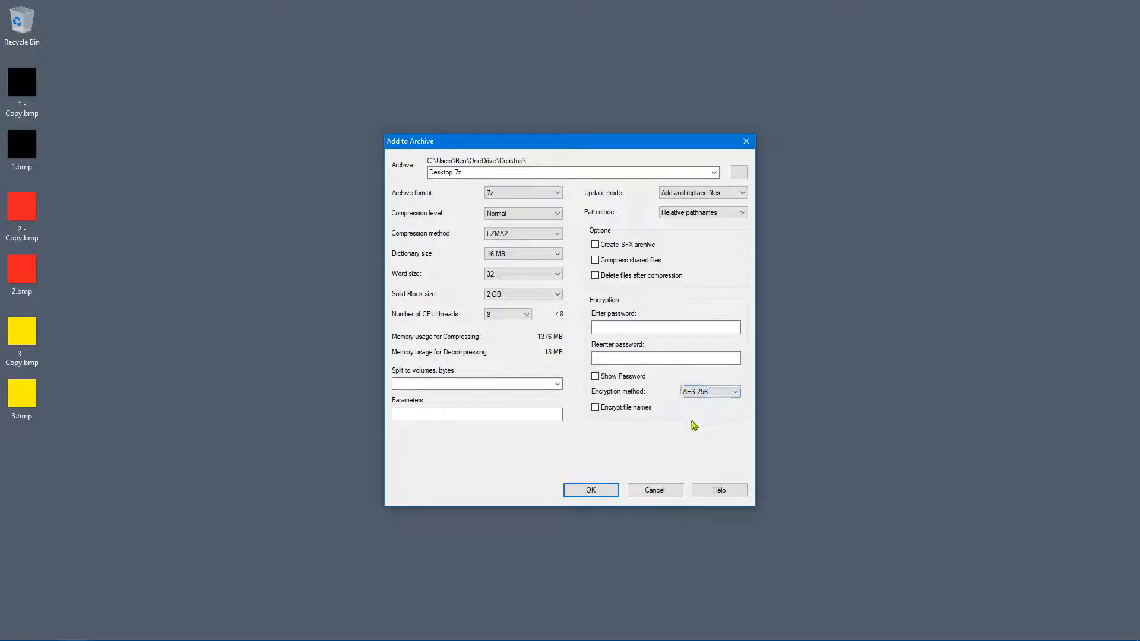
# - Enter the archive password, check it by briefly showing it in plain text, and re-enter it for confirmation
pyautogui.click(625, 330)
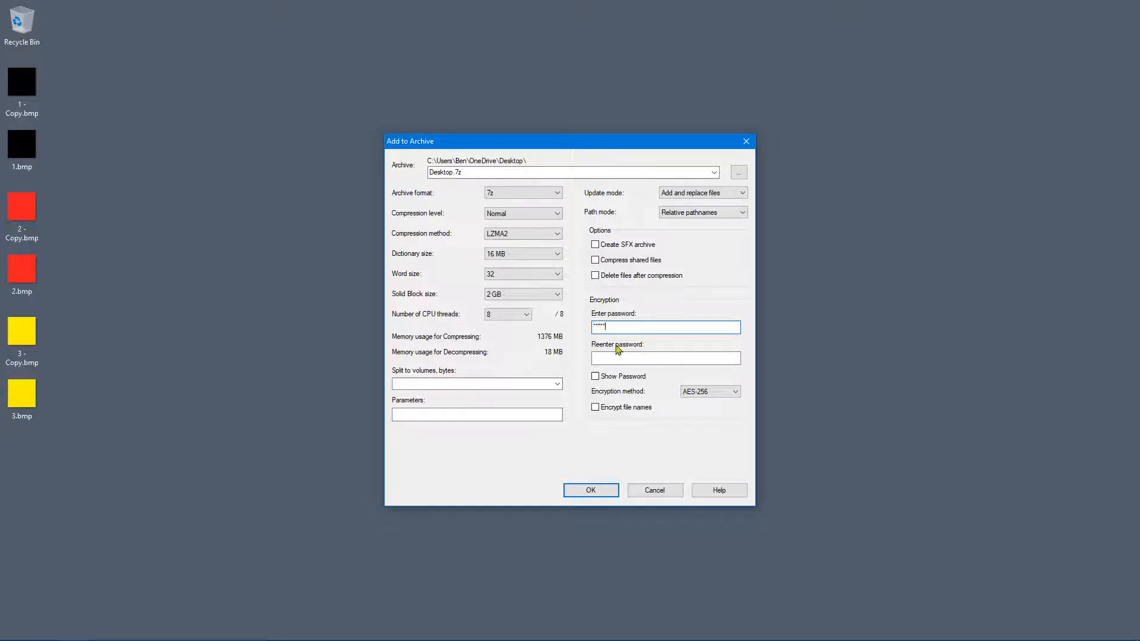
pyautogui.click(599, 376)
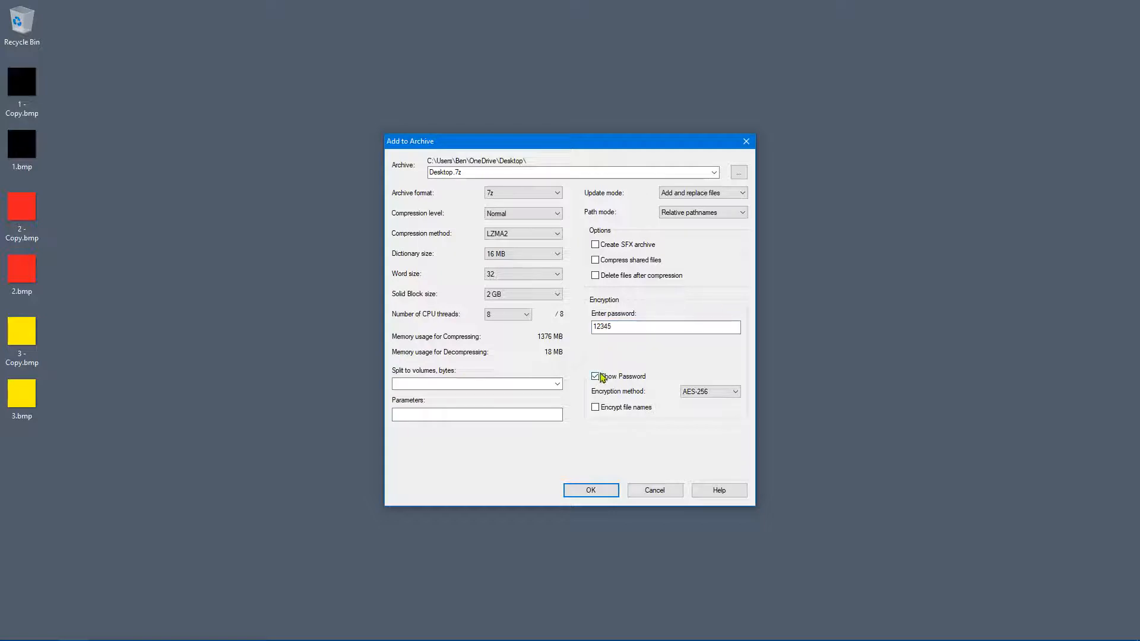
pyautogui.click(599, 377)
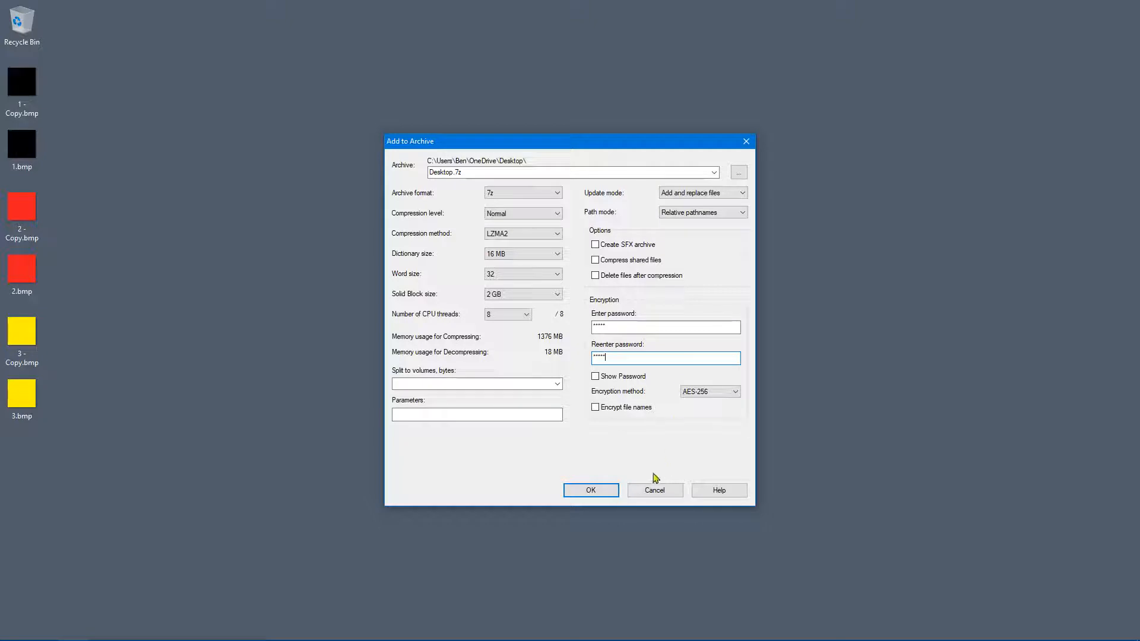
# - Create the encrypted Desktop.7z archive with the entered settings, and delete the six original bitmap files from the desktop
pyautogui.click(590, 493)
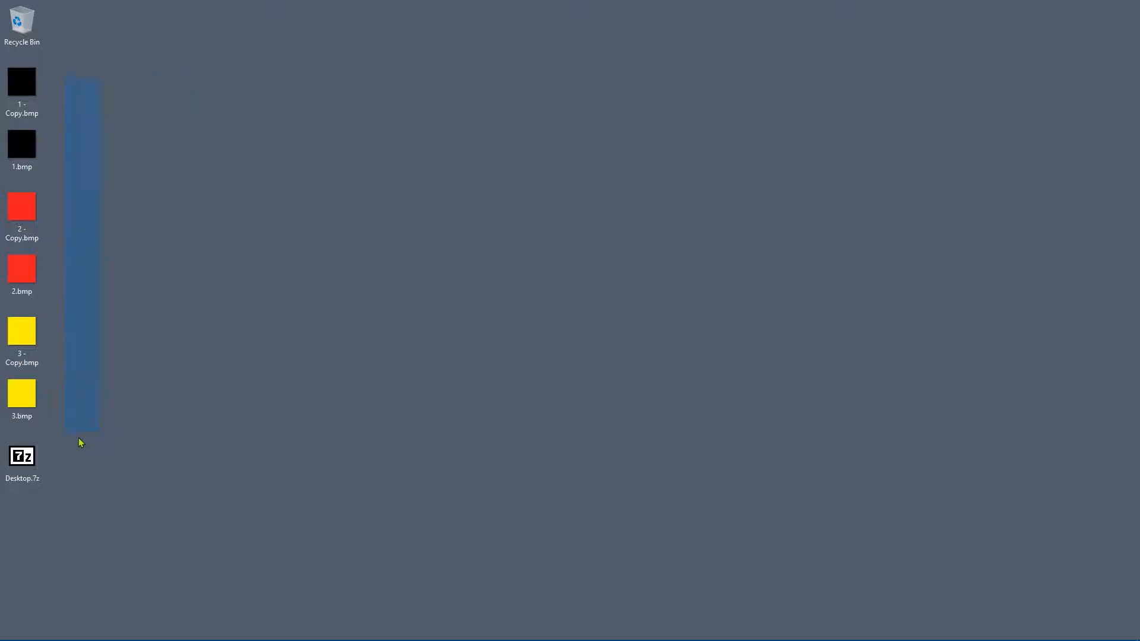
pyautogui.moveTo(79, 438); pyautogui.dragTo(15, 416)
pyautogui.click(64, 197)
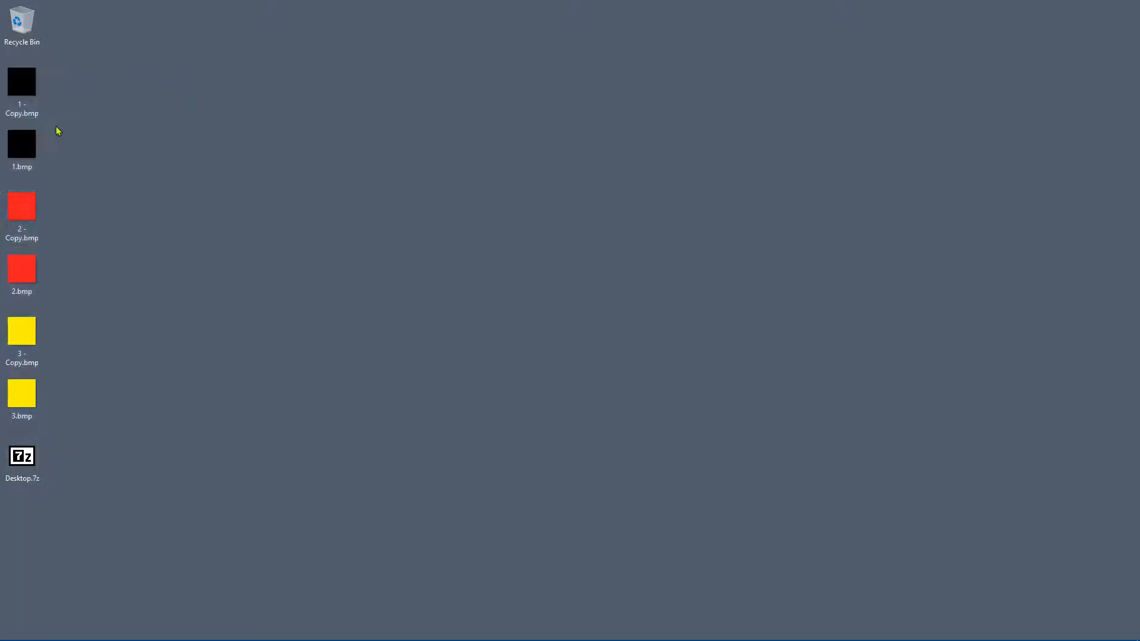
pyautogui.moveTo(181, 380); pyautogui.dragTo(15, 410)
pyautogui.rightClick(18, 387)
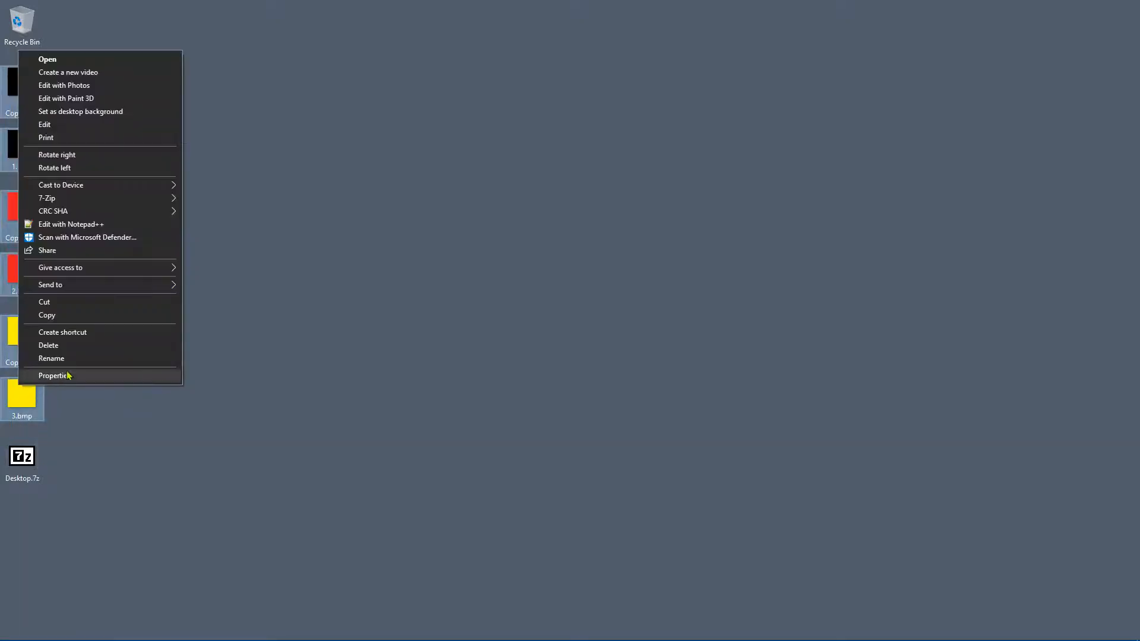
pyautogui.click(48, 345)
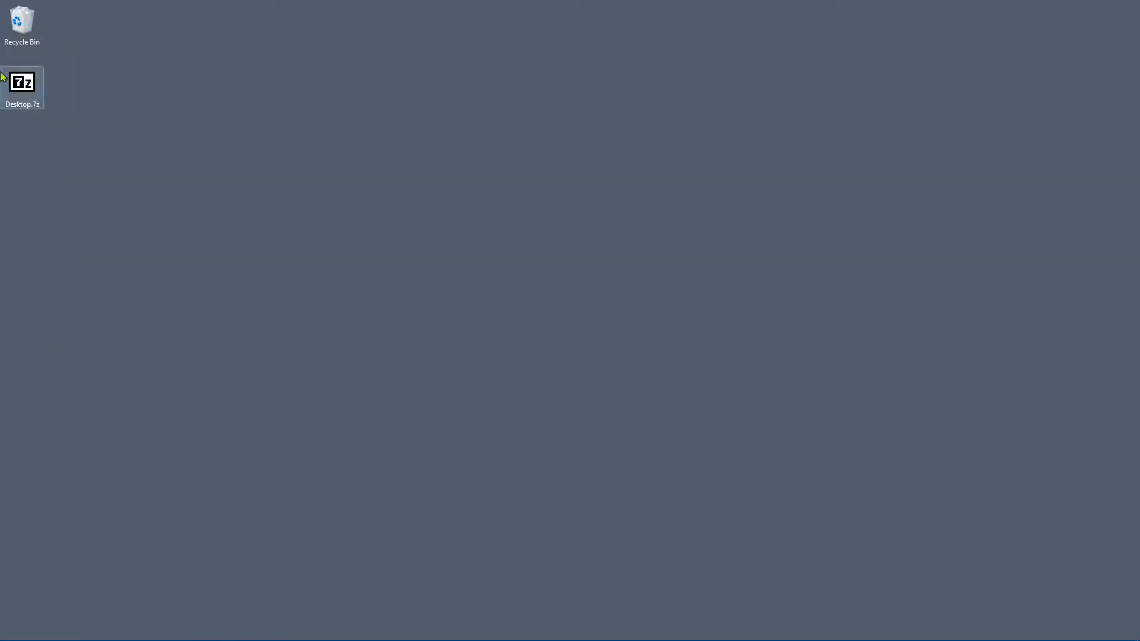
# - Empty the Recycle Bin and confirm the permanent deletion
pyautogui.rightClick(29, 19)
pyautogui.click(50, 40)
pyautogui.click(621, 336)
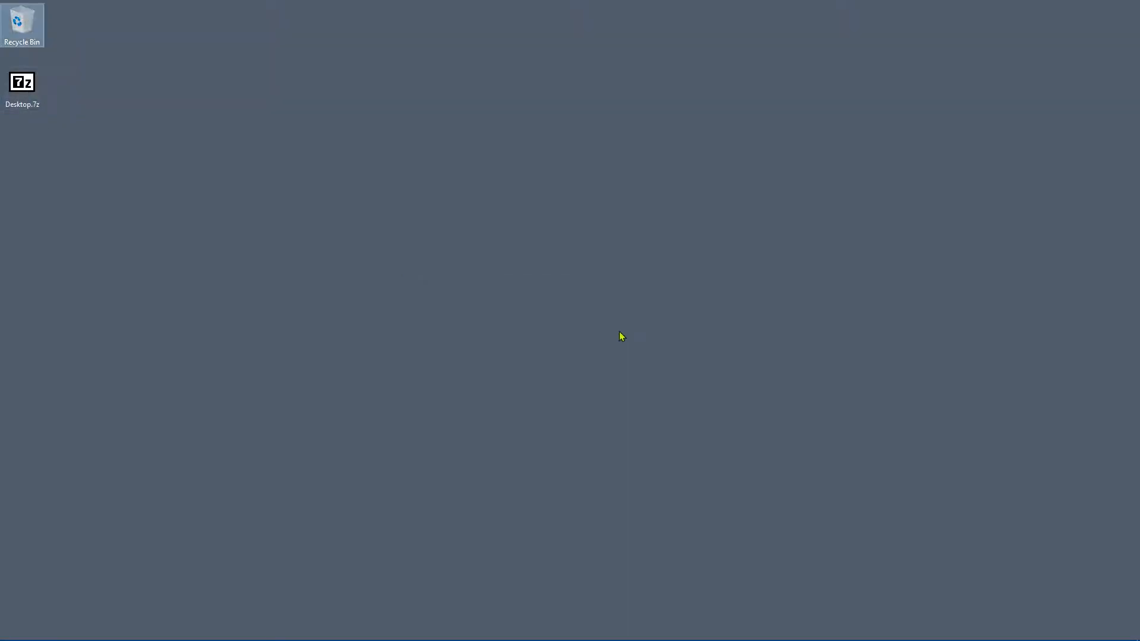
# - Open the Desktop.7z archive and try to open 3 - Copy.bmp from it by entering an incorrect archive password
pyautogui.doubleClick(18, 84)
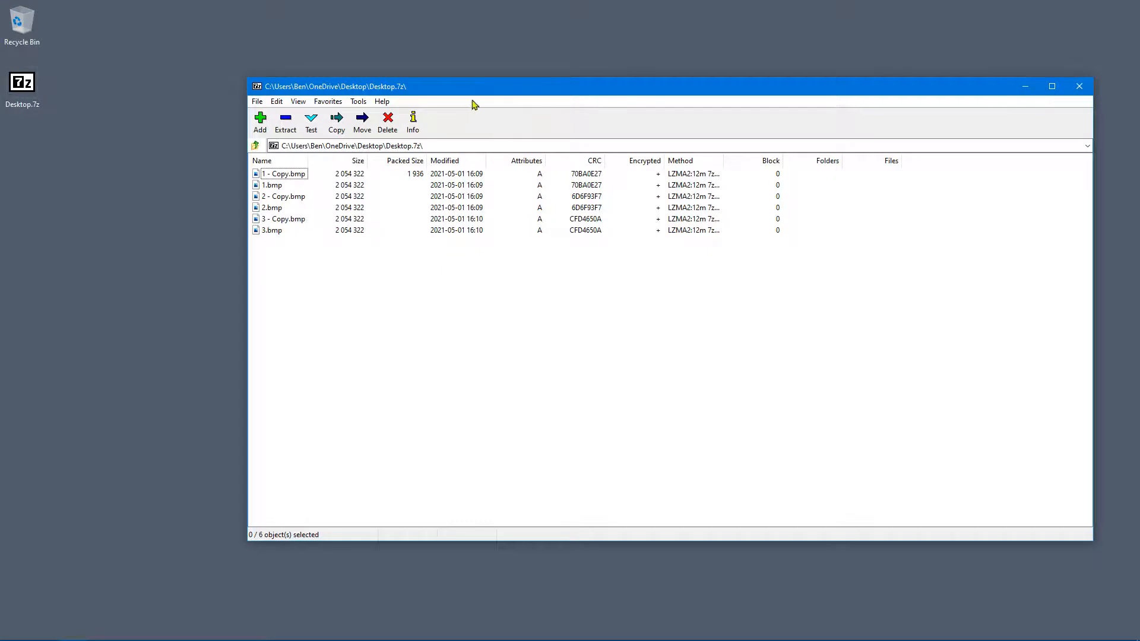
pyautogui.moveTo(486, 87); pyautogui.dragTo(486, 135)
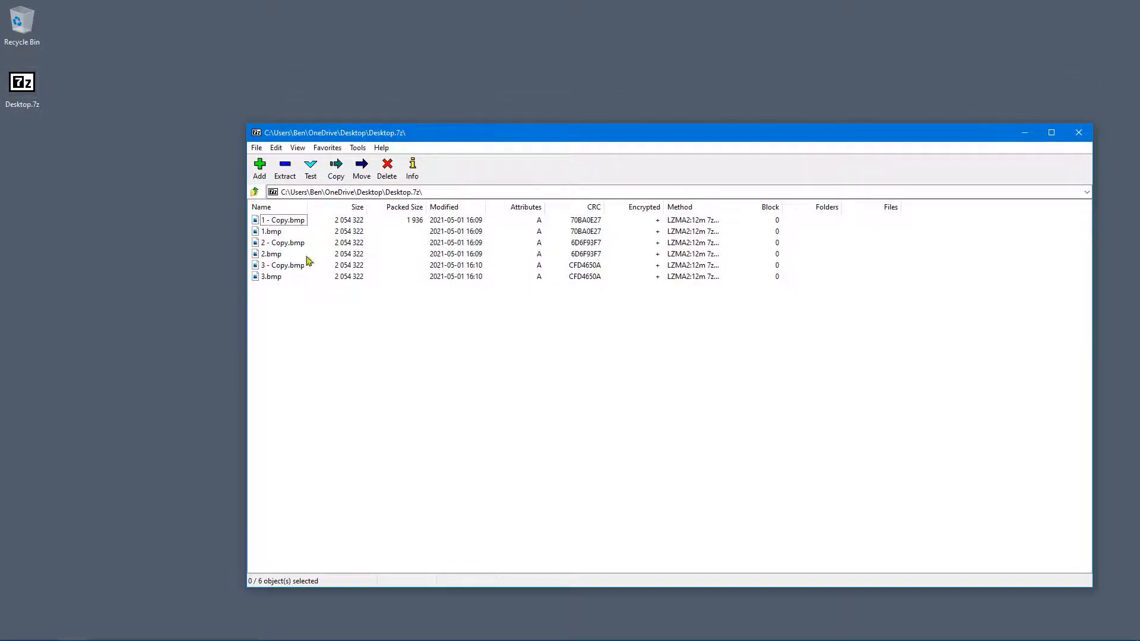
pyautogui.doubleClick(275, 266)
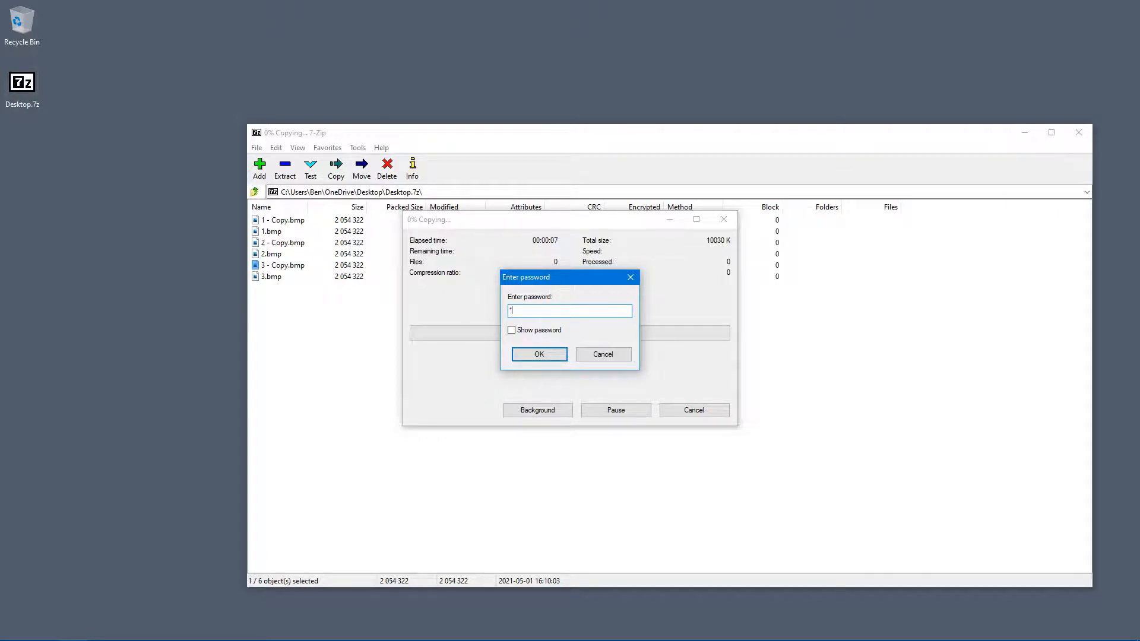
pyautogui.click(539, 354)
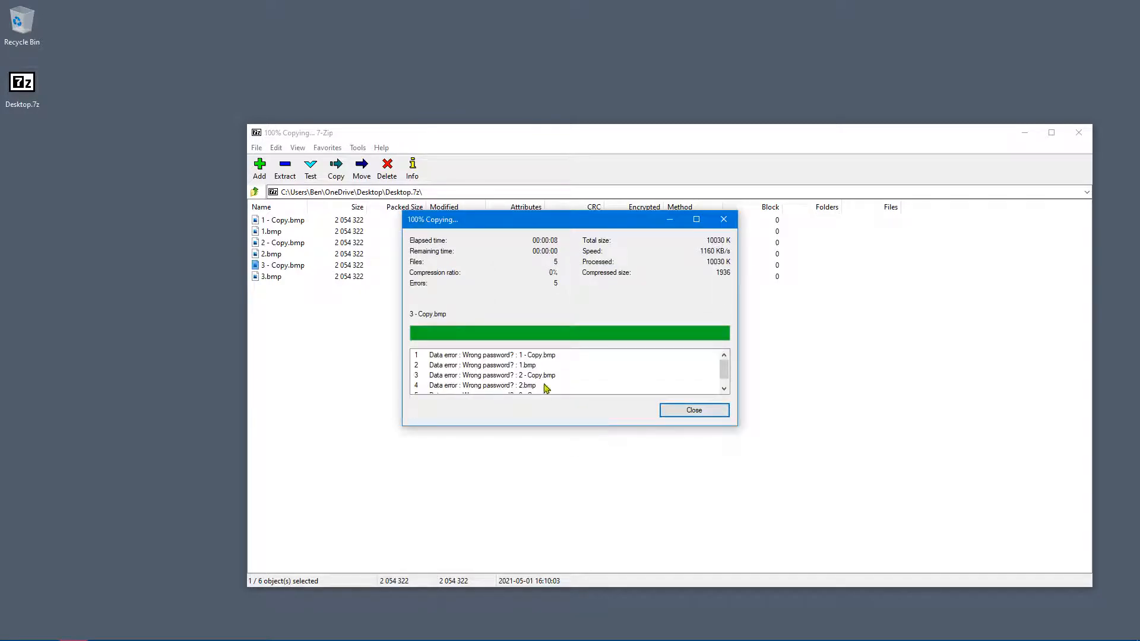
# - Review the list of errors for the individual bitmap files and close the copying report
pyautogui.scroll(-1, 508, 394)
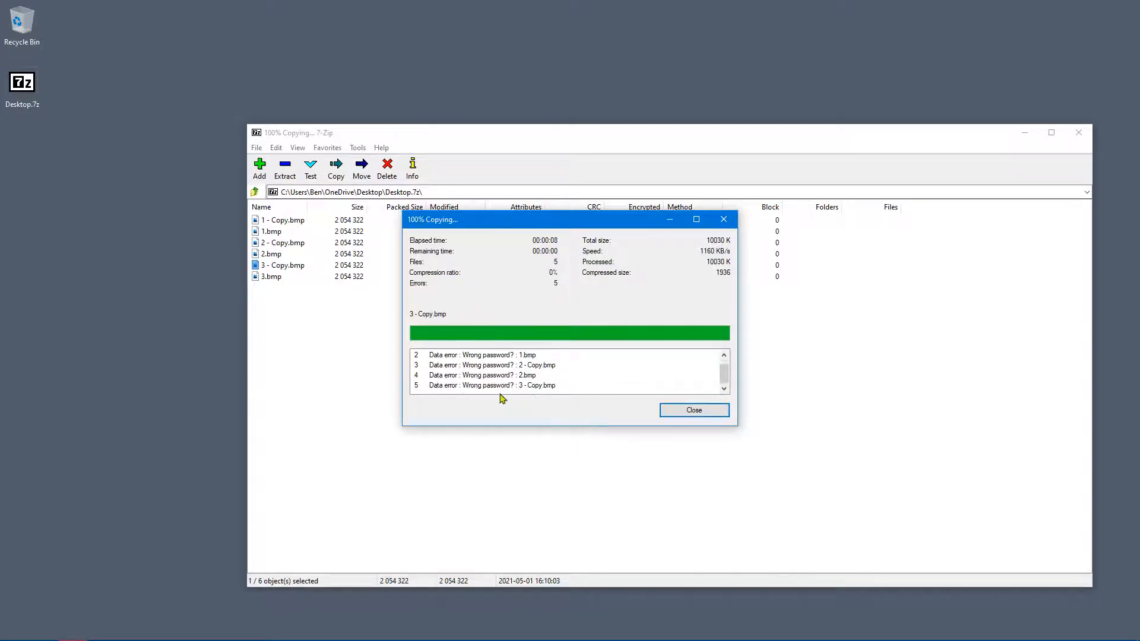
pyautogui.scroll(1, 501, 399)
pyautogui.scroll(-1, 489, 399)
pyautogui.scroll(1, 489, 399)
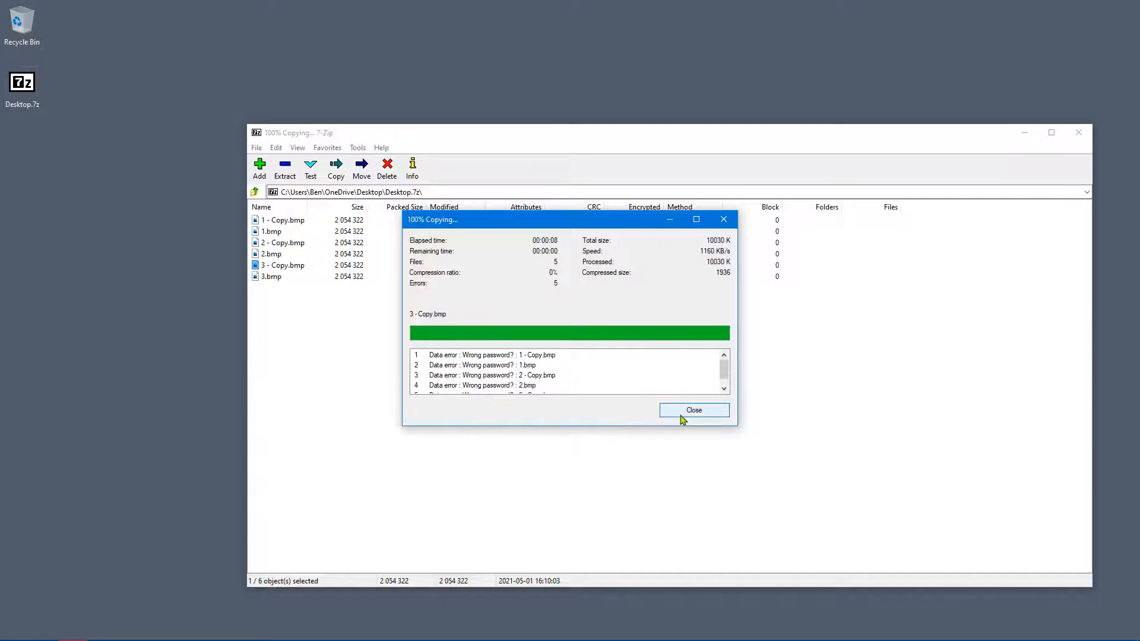
pyautogui.click(693, 410)
pyautogui.click(288, 303)
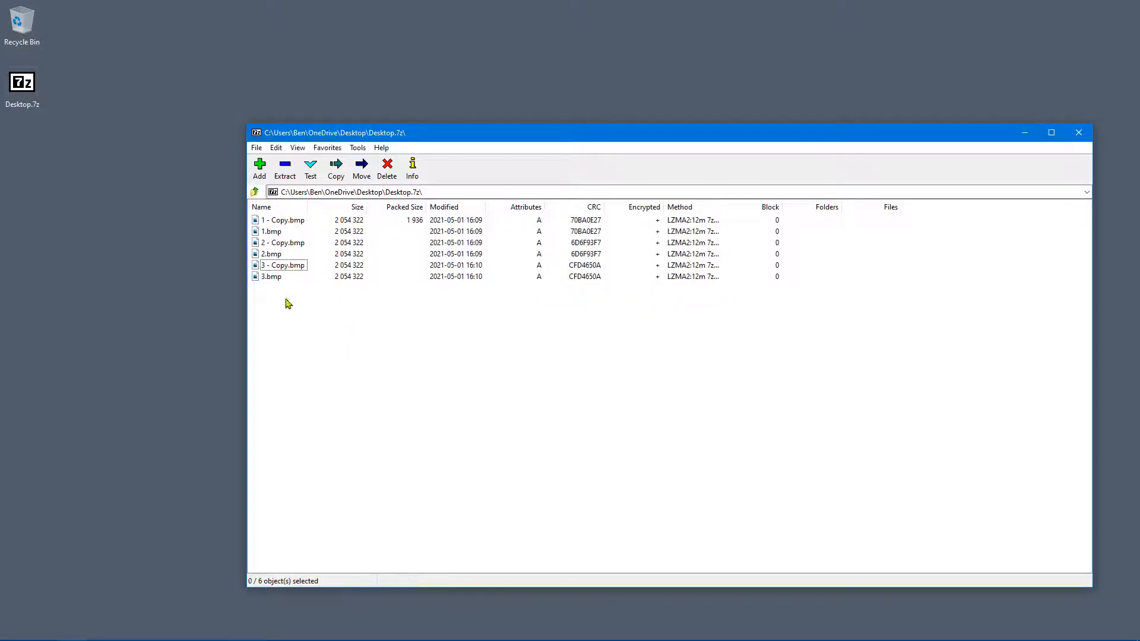
# - Open 3 - Copy.bmp from the archive by entering the correct archive password, and close the image viewer
pyautogui.doubleClick(279, 264)
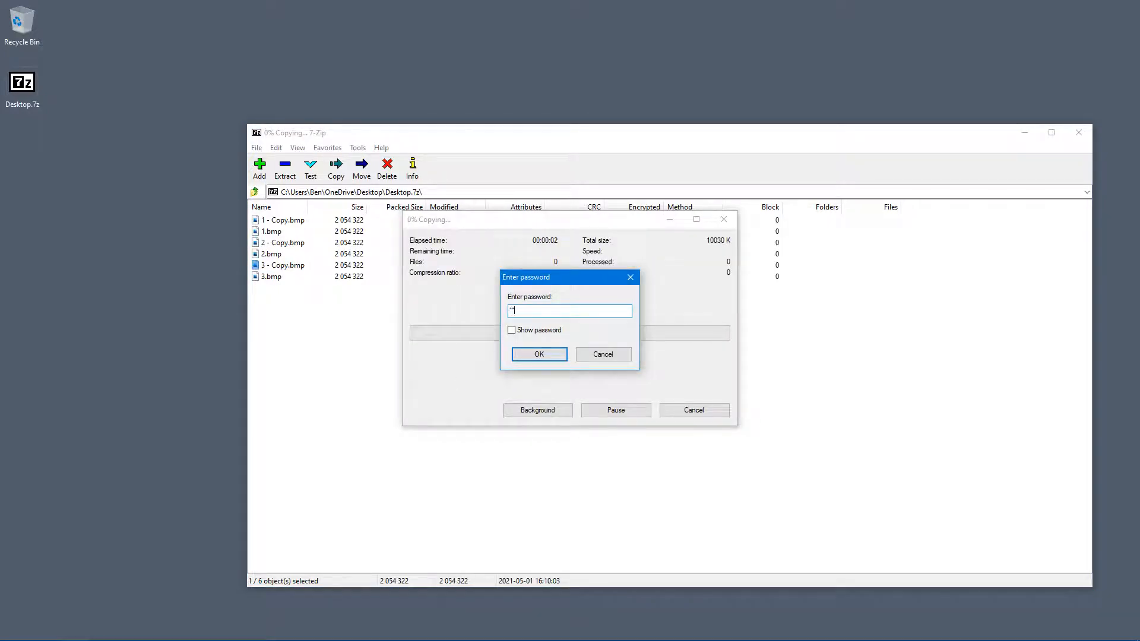
pyautogui.click(552, 356)
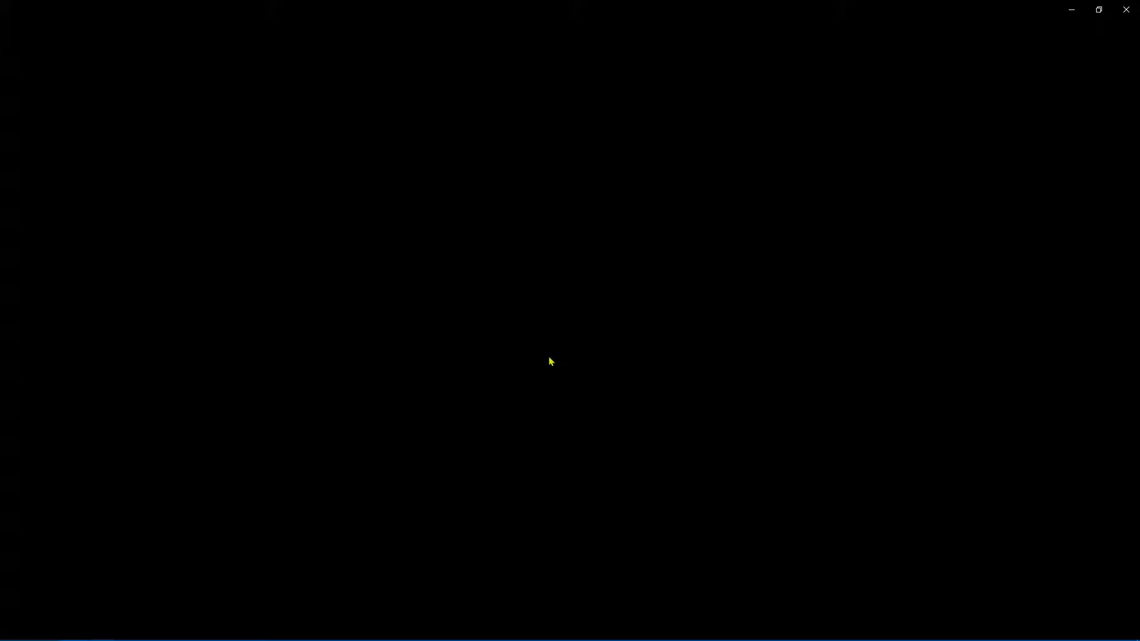
pyautogui.click(1126, 10)
# - Extract all six bitmap files from the archive to the desktop folder and close the archive window
pyautogui.moveTo(330, 326); pyautogui.dragTo(250, 207)
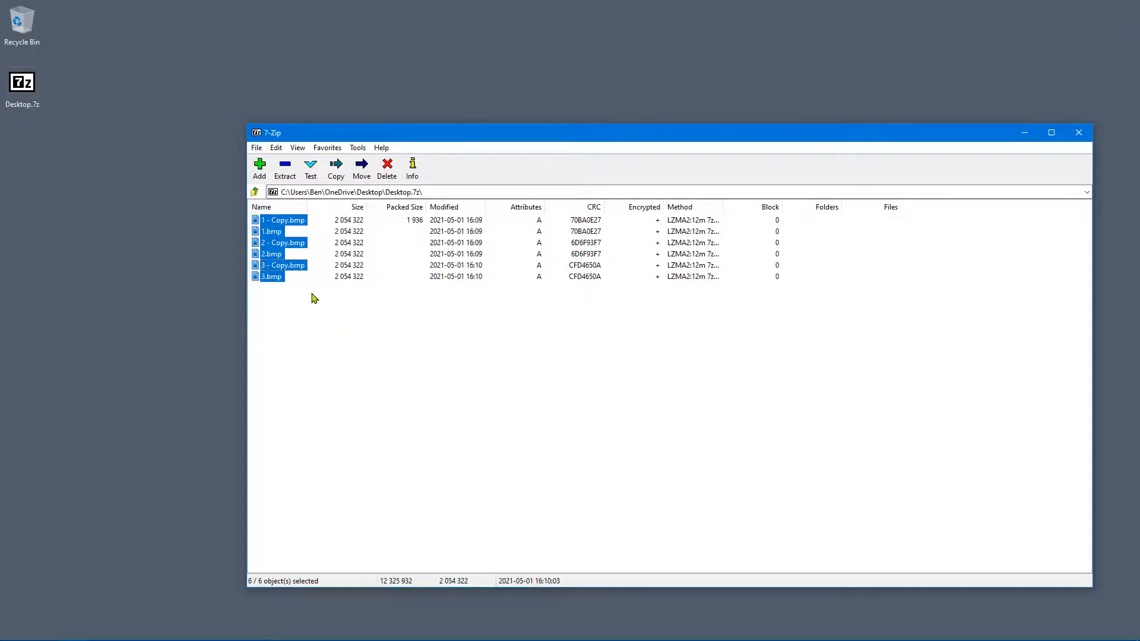
pyautogui.click(278, 172)
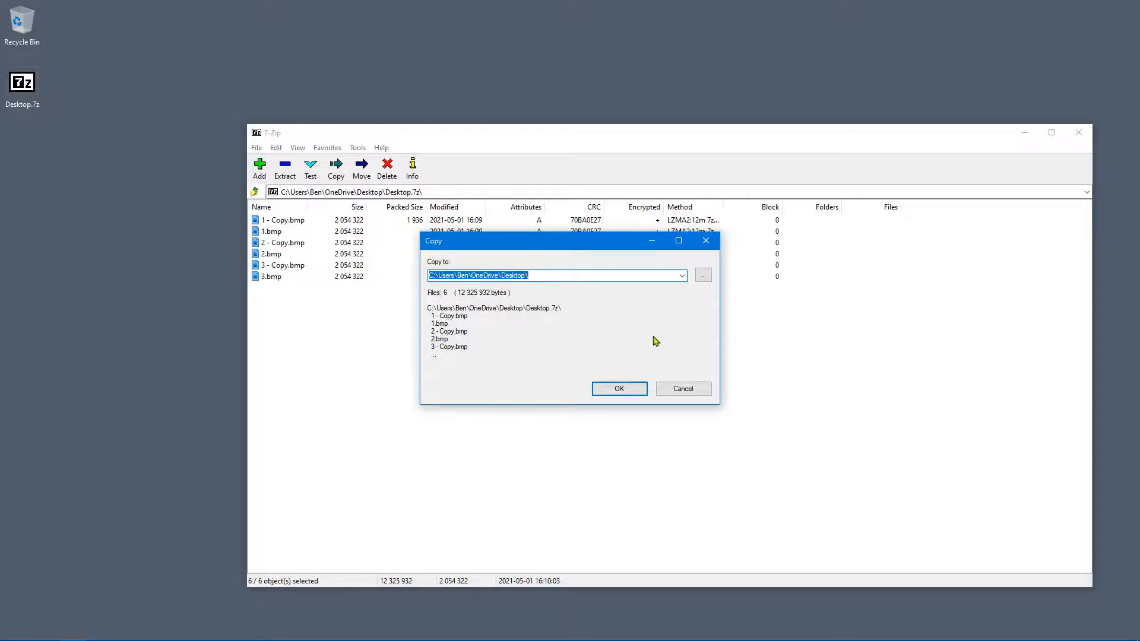
pyautogui.click(619, 389)
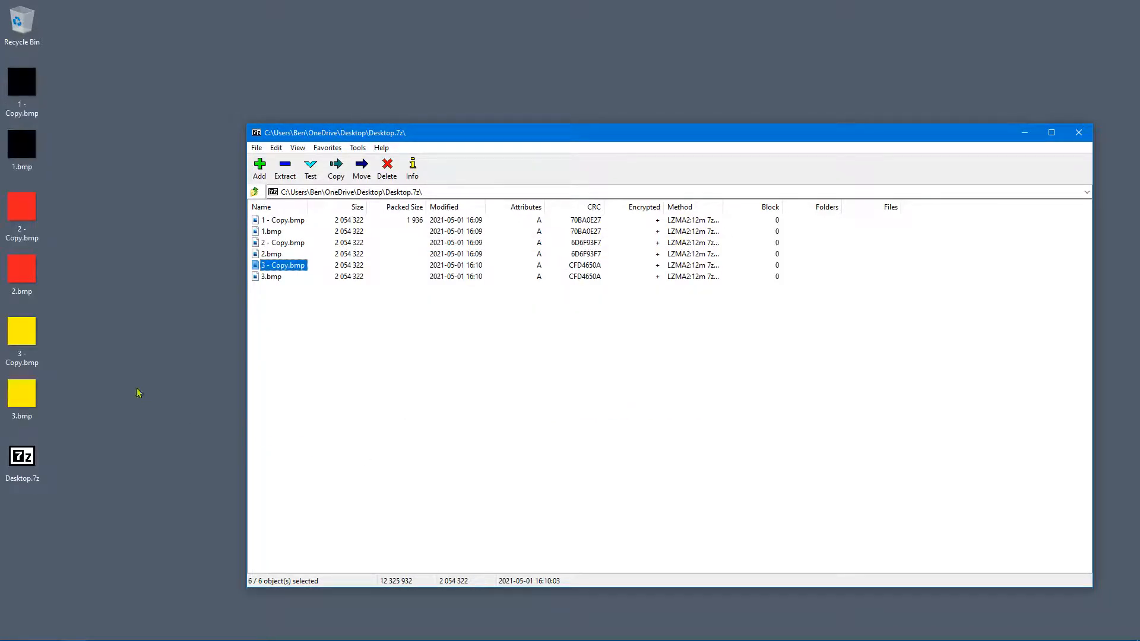
pyautogui.click(1090, 134)
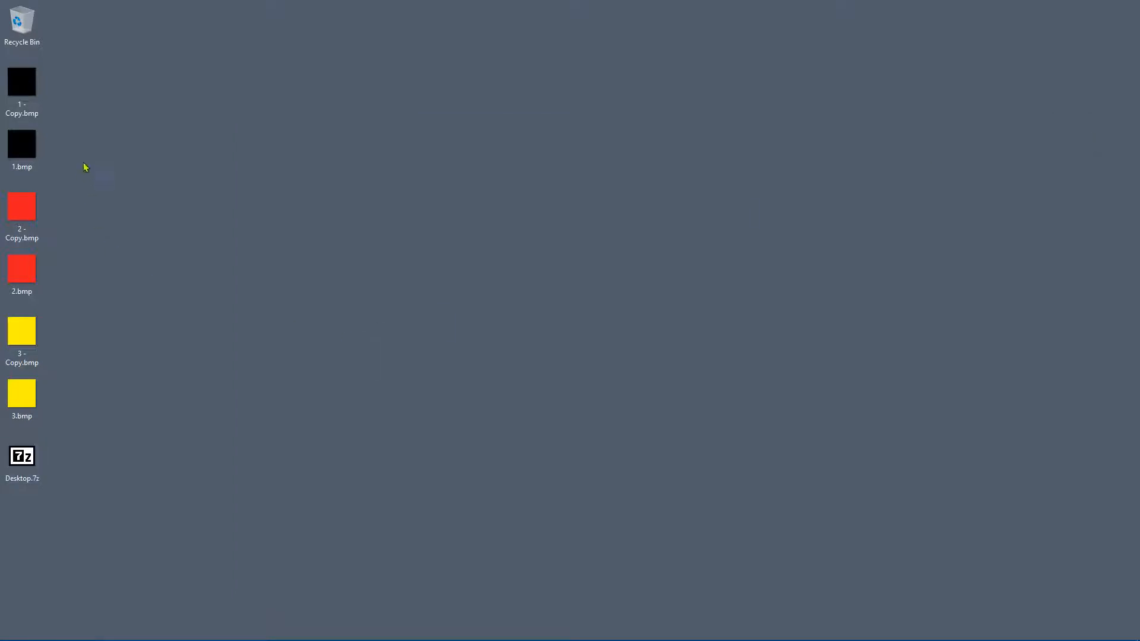
# - Delete the six extracted bitmap files from the desktop, keeping the Desktop.7z archive
pyautogui.moveTo(79, 83); pyautogui.dragTo(175, 218)
pyautogui.moveTo(200, 256); pyautogui.dragTo(2, 410)
pyautogui.rightClick(15, 396)
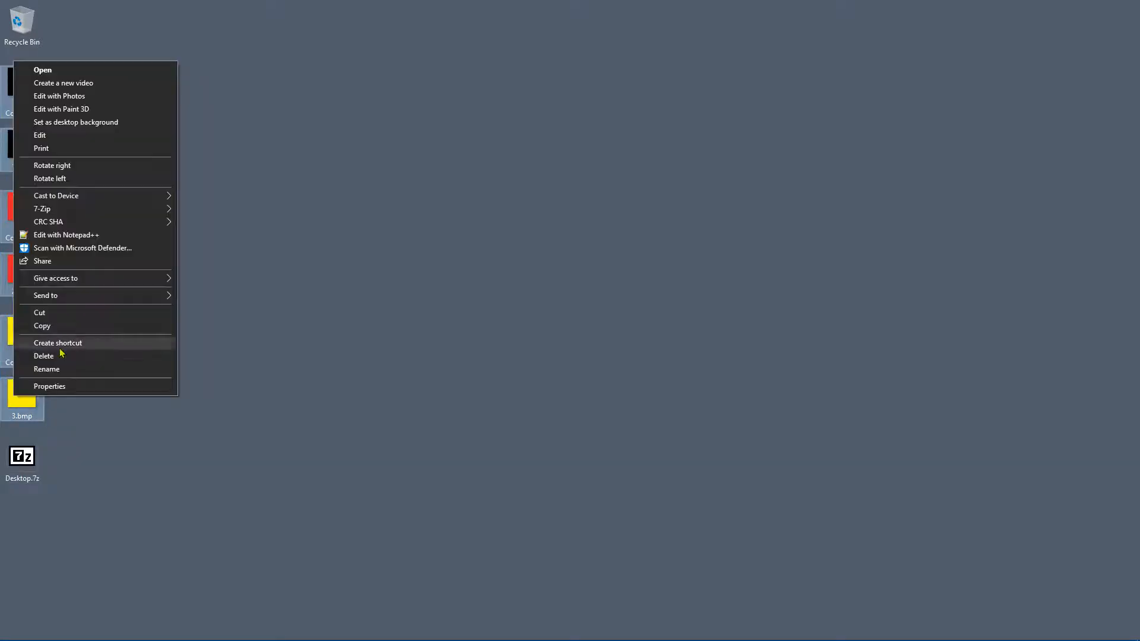
pyautogui.click(60, 359)
# - Reopen Desktop.7z, extract all six bitmap files to the desktop folder by entering the archive password, and close the archive
pyautogui.doubleClick(29, 89)
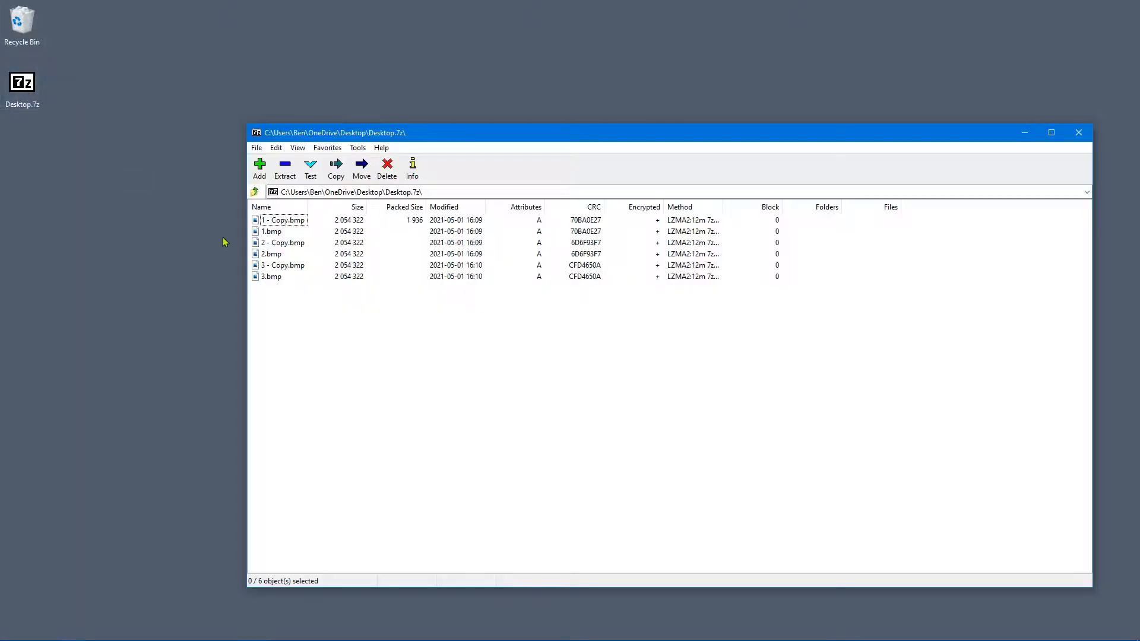
pyautogui.moveTo(445, 363); pyautogui.dragTo(215, 217)
pyautogui.click(285, 169)
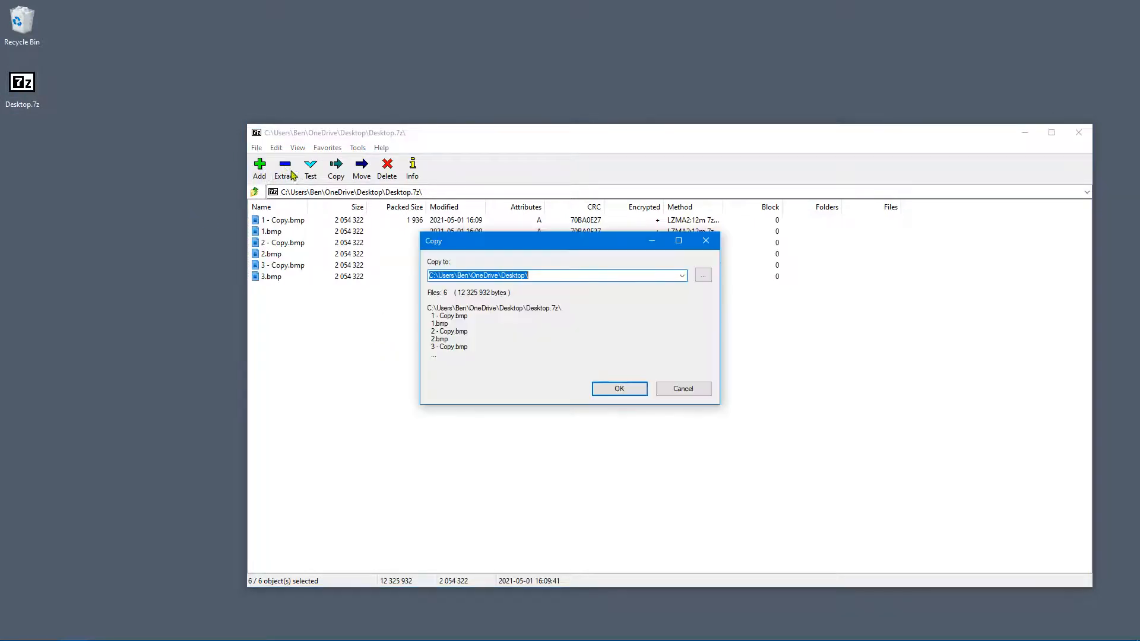
pyautogui.click(623, 391)
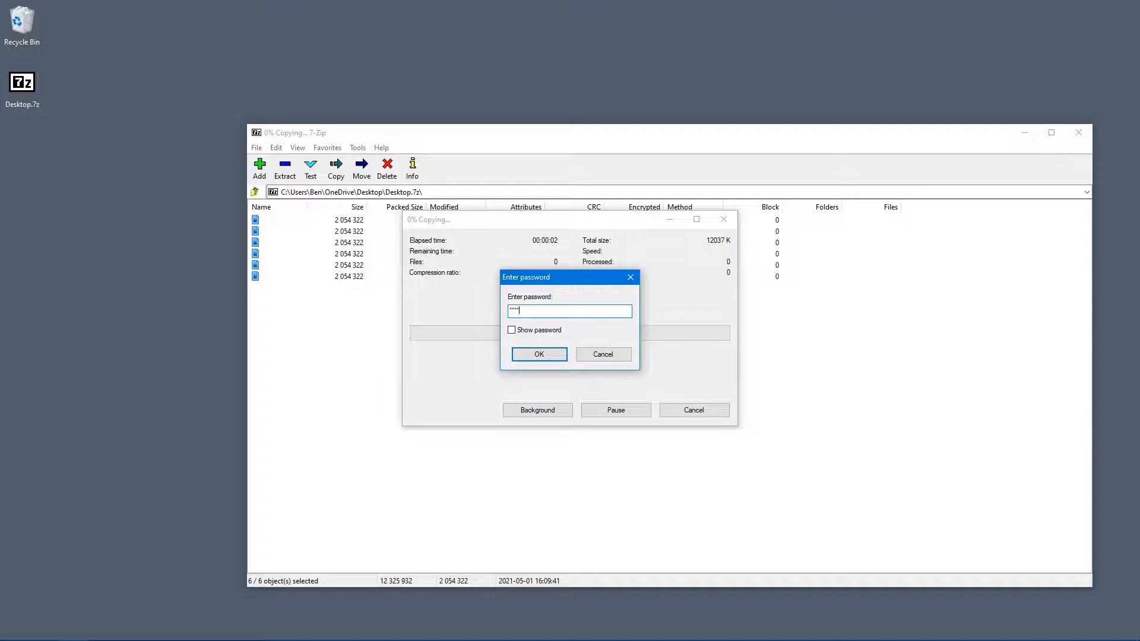
pyautogui.click(537, 355)
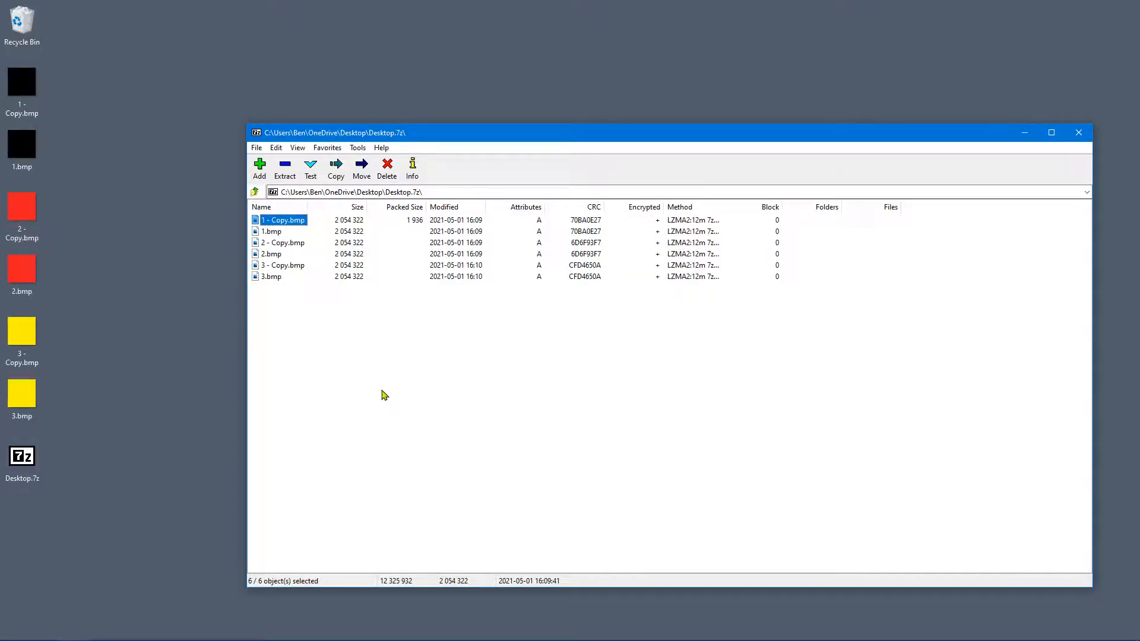
pyautogui.click(1084, 137)
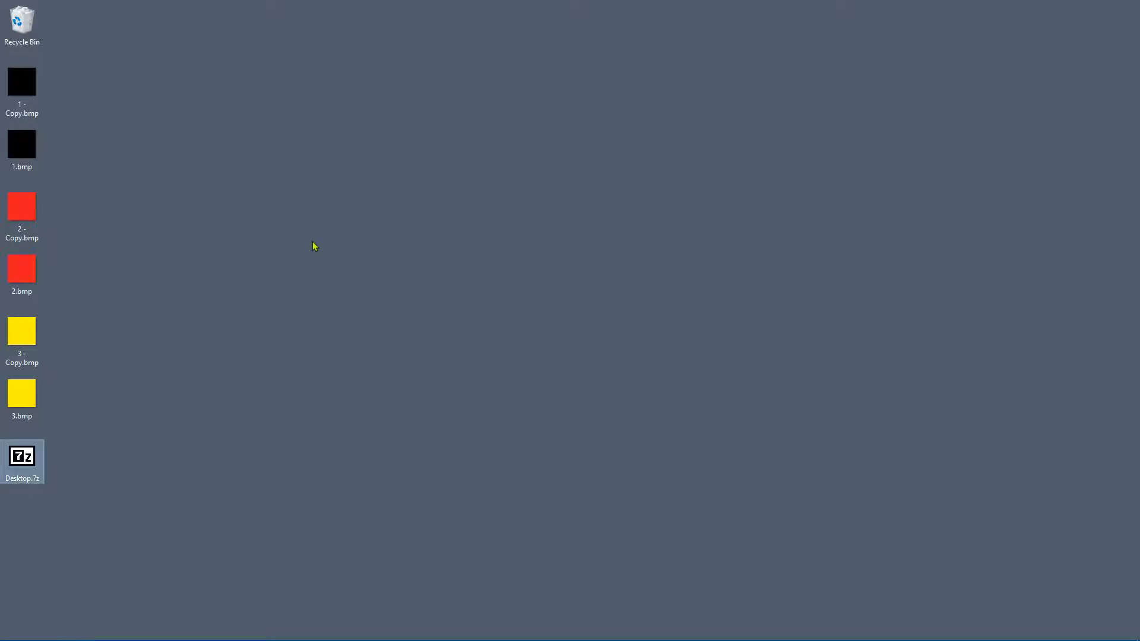
# - Open Desktop.7z again to examine the file names and details listed without a password, and close it
pyautogui.doubleClick(22, 459)
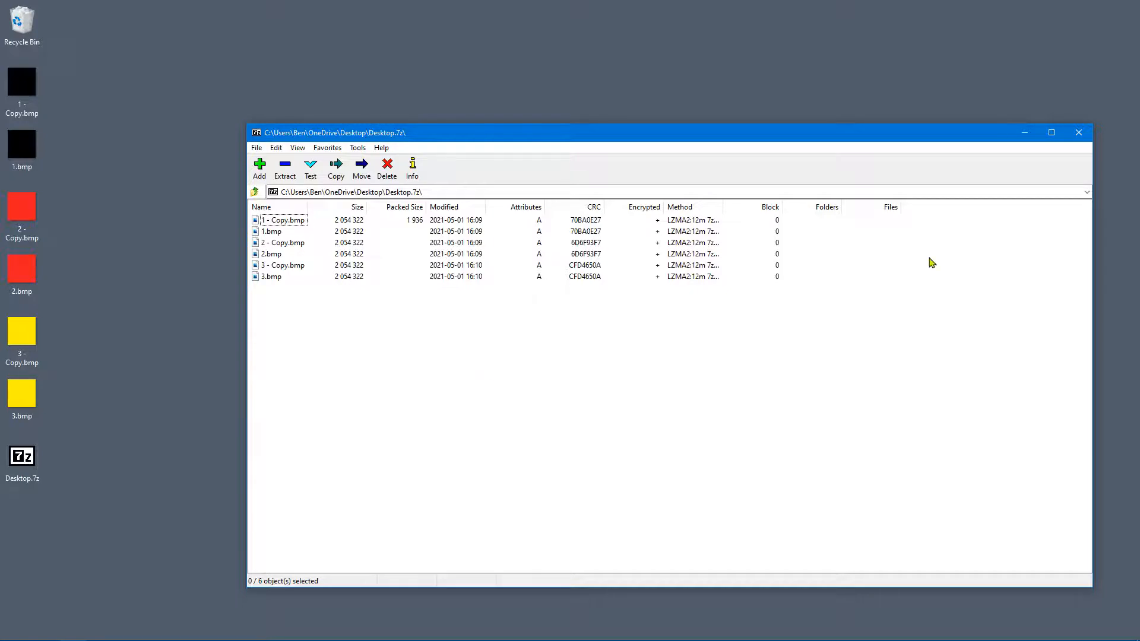
pyautogui.click(1079, 132)
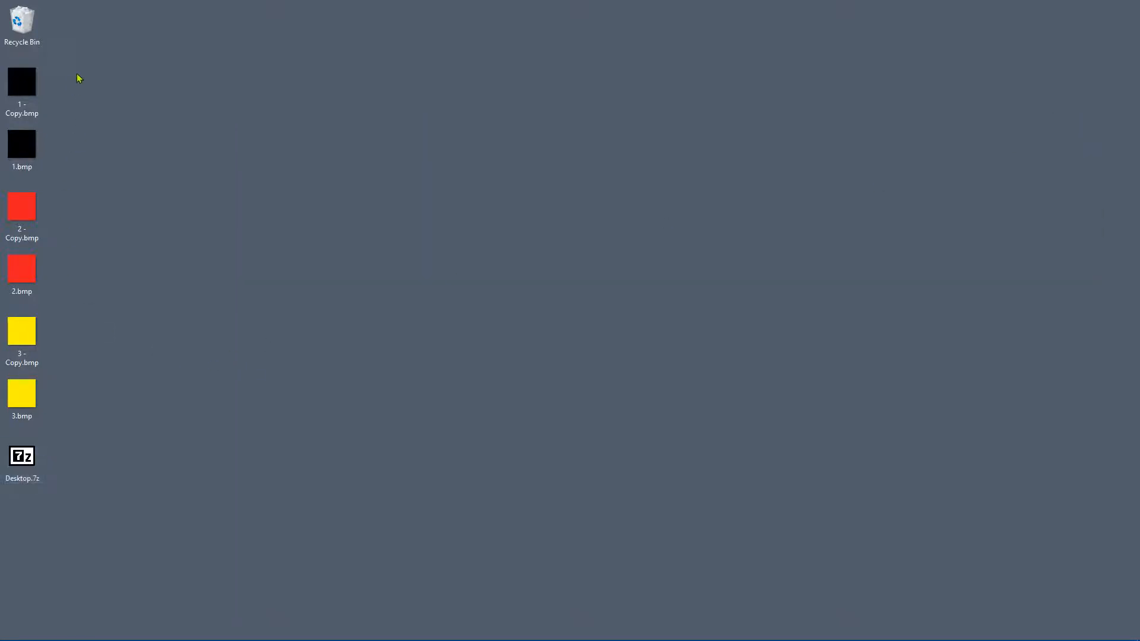
# - Compress the six desktop bitmap files into a Windows compressed (zipped) folder named My Windows Zip
pyautogui.moveTo(78, 75); pyautogui.dragTo(23, 397)
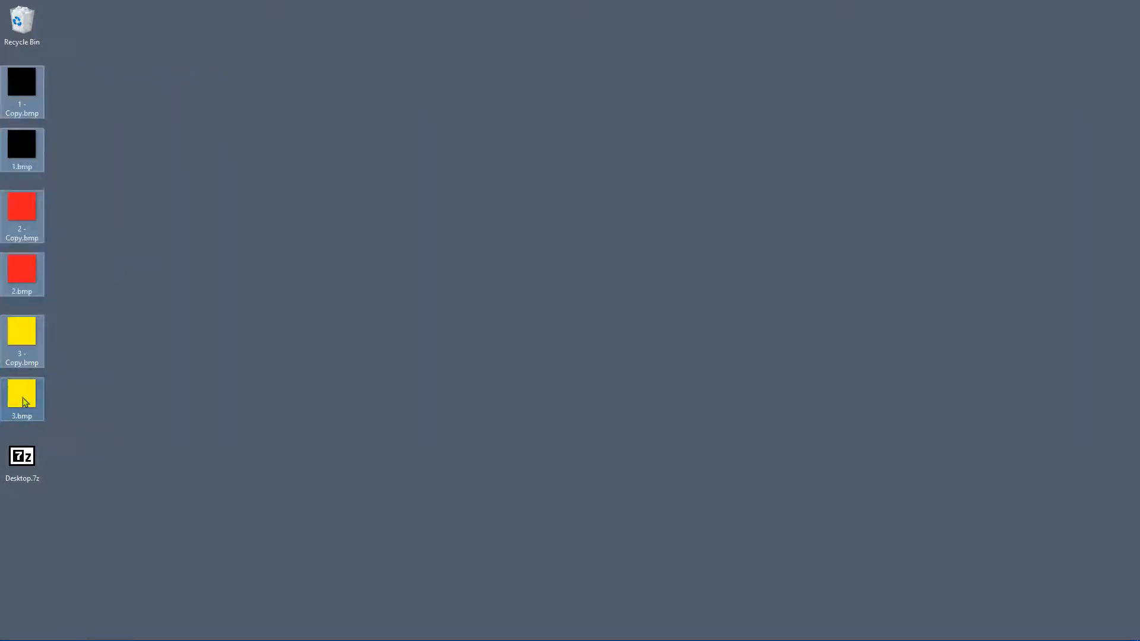
pyautogui.rightClick(22, 397)
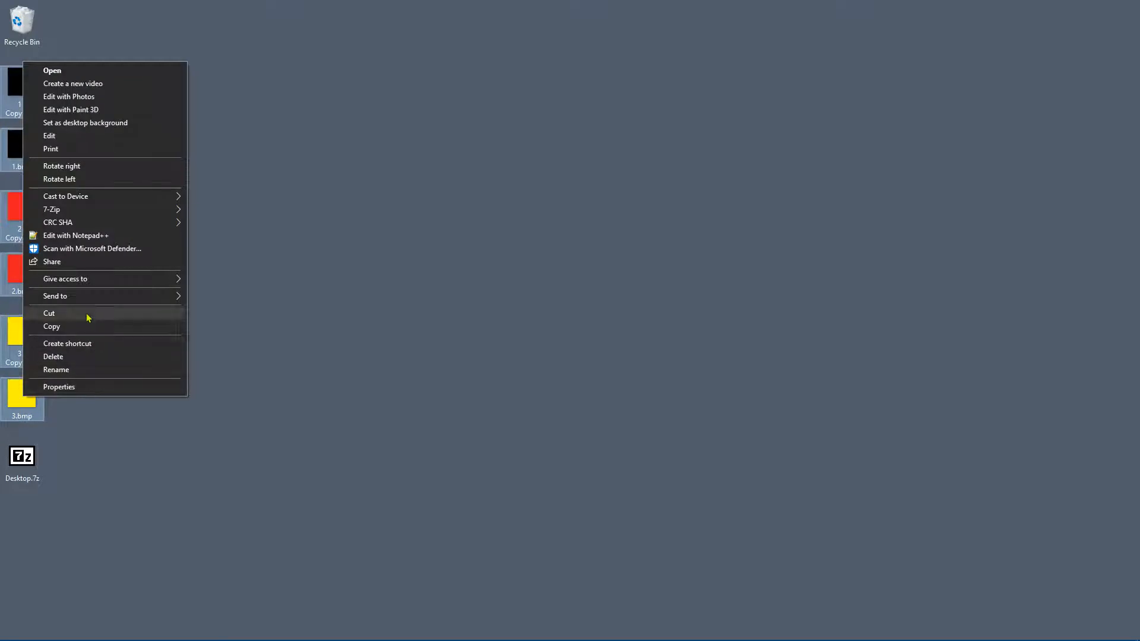
pyautogui.moveTo(93, 296)
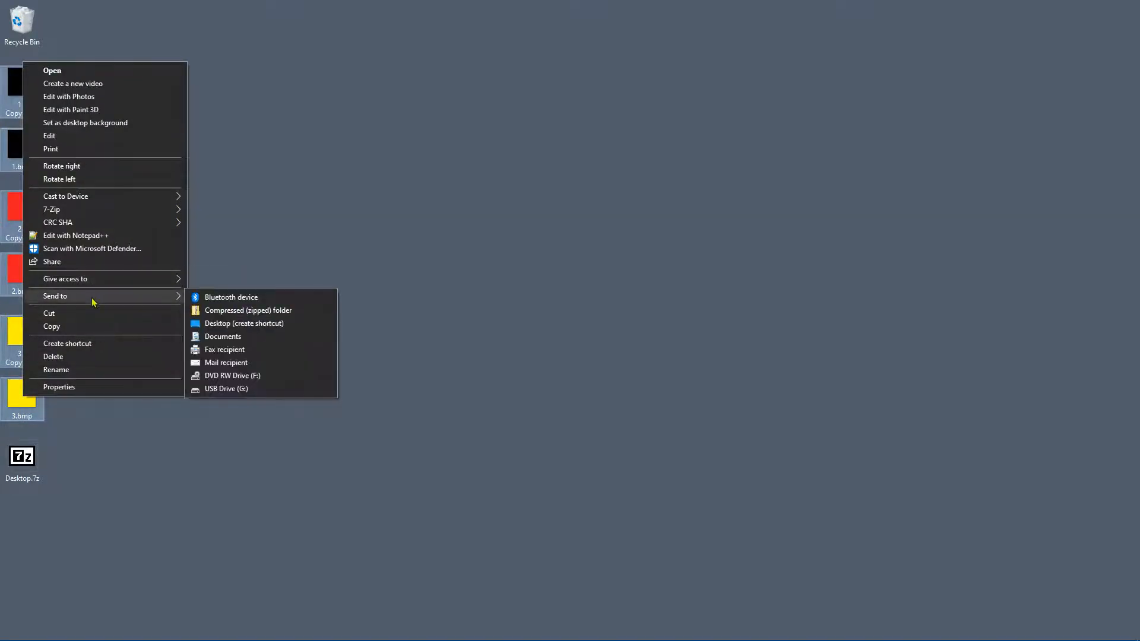
pyautogui.click(226, 310)
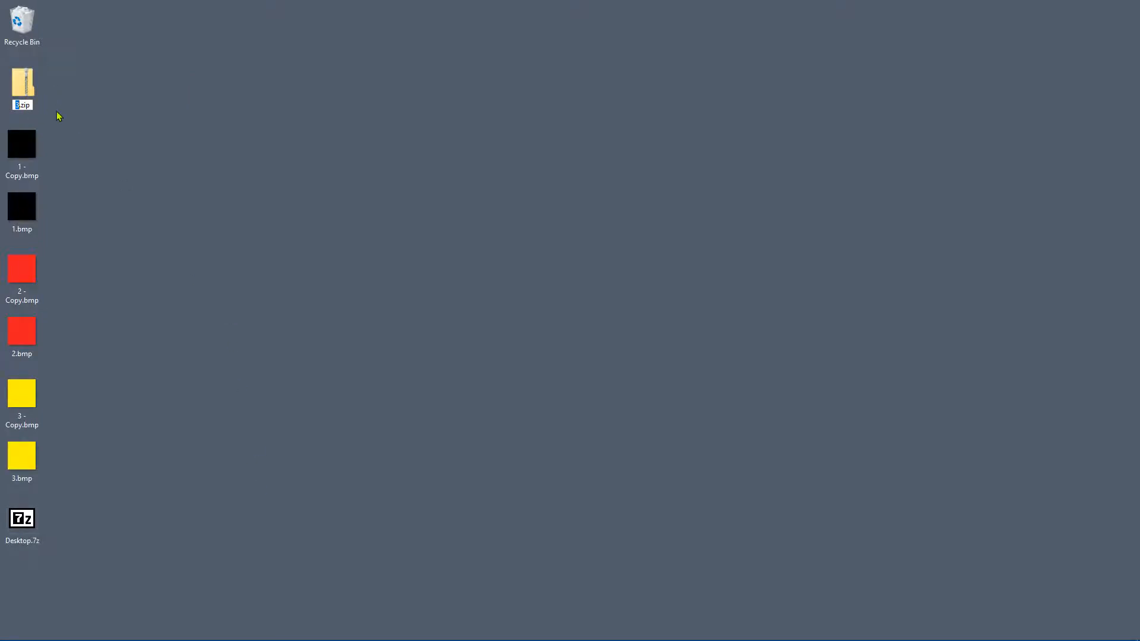
pyautogui.write('My Z')
pyautogui.press('BackSpace')
pyautogui.write('Windows Zip')
pyautogui.press('Return')
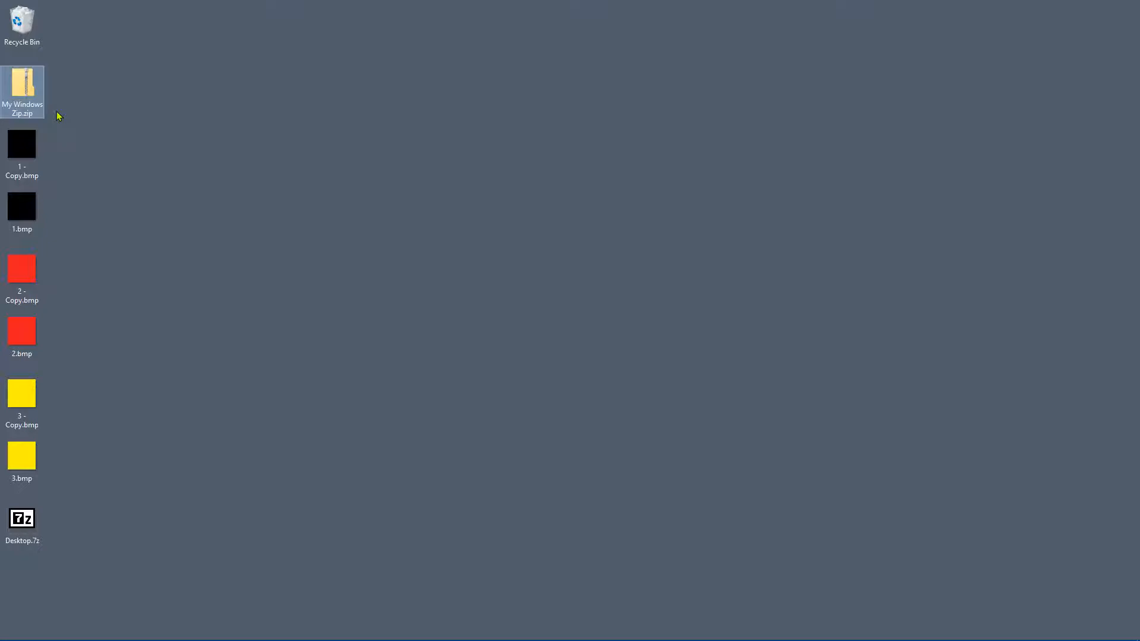
# - Open My Windows Zip.zip to examine its files and their compressed sizes, and close the window
pyautogui.doubleClick(20, 97)
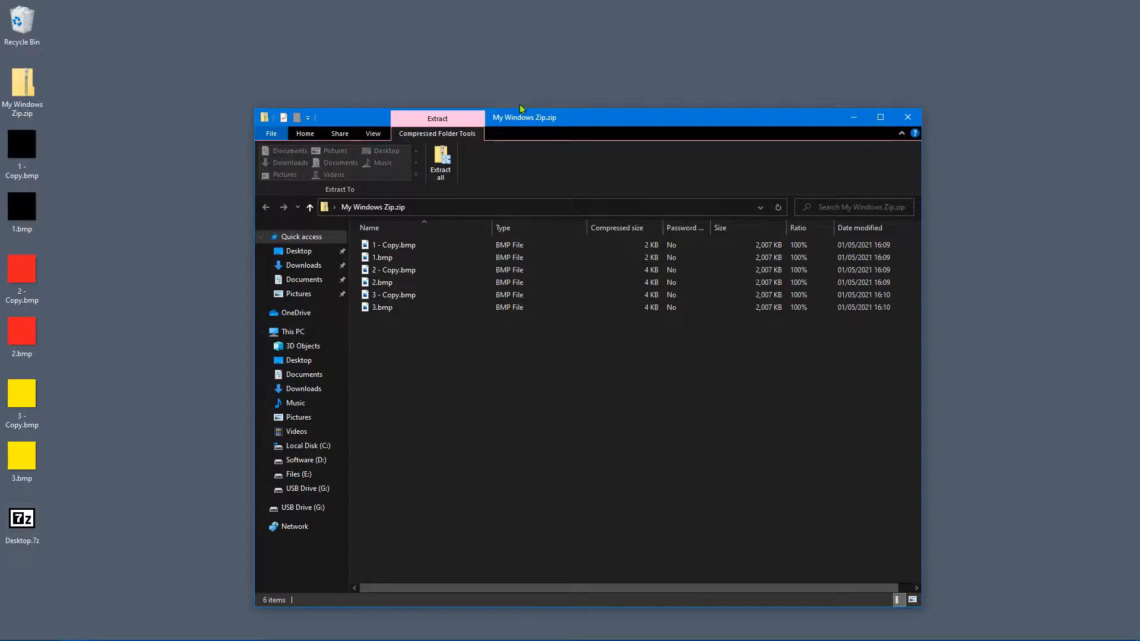
pyautogui.moveTo(608, 124); pyautogui.dragTo(642, 104)
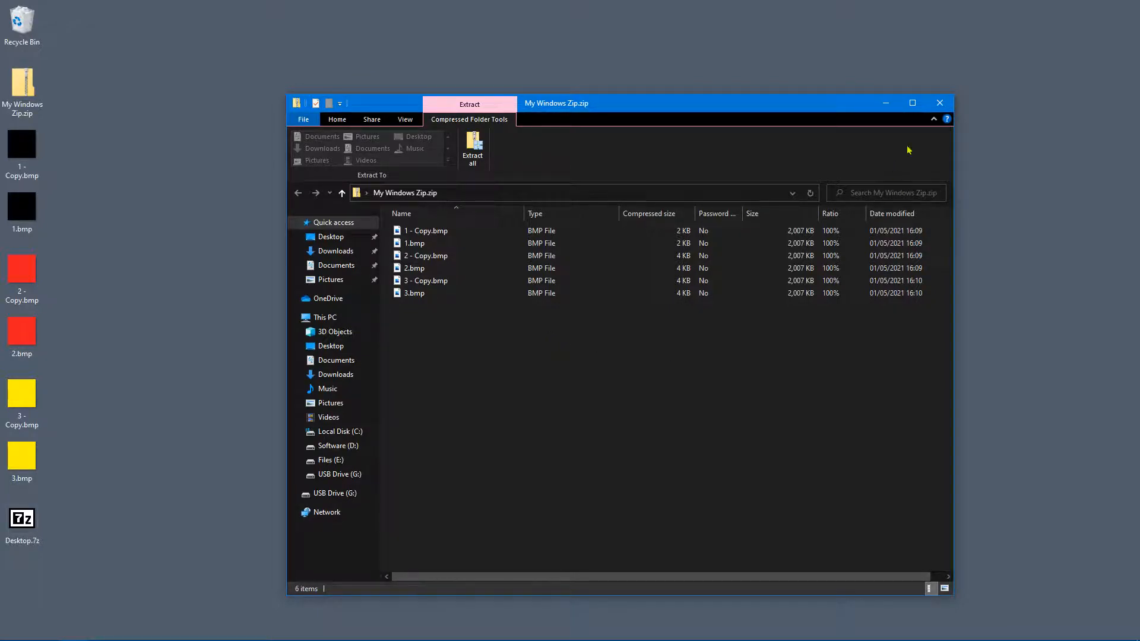
pyautogui.click(947, 105)
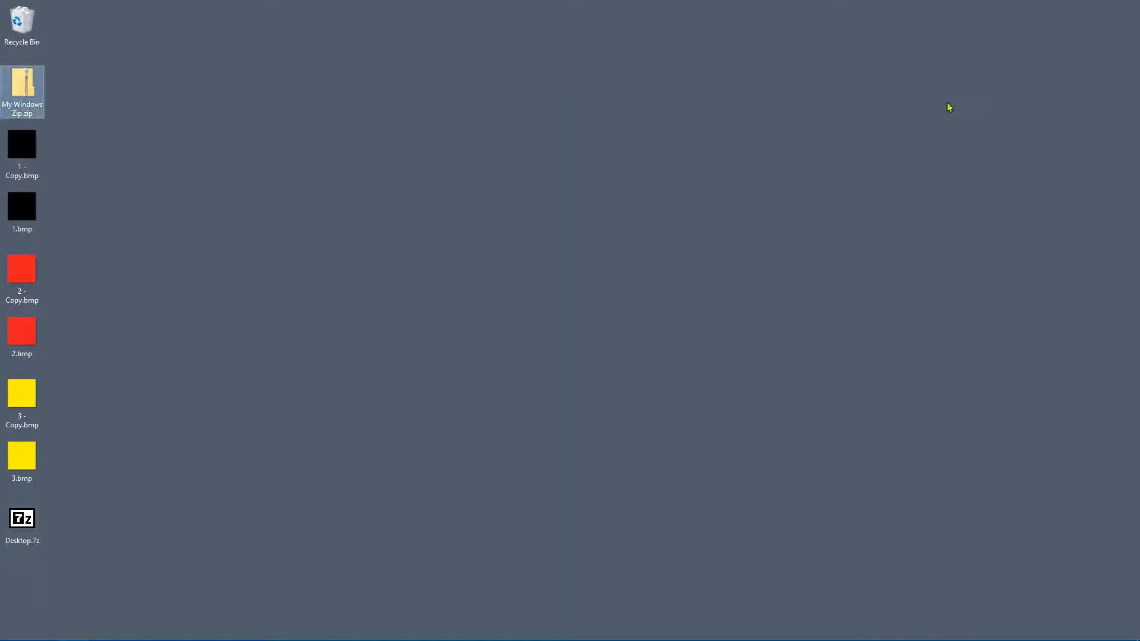
# - Delete the six loose bitmap files from the desktop, keeping My Windows Zip.zip and Desktop.7z
pyautogui.click(213, 231)
pyautogui.moveTo(296, 349); pyautogui.dragTo(14, 463)
pyautogui.rightClick(14, 460)
pyautogui.click(45, 420)
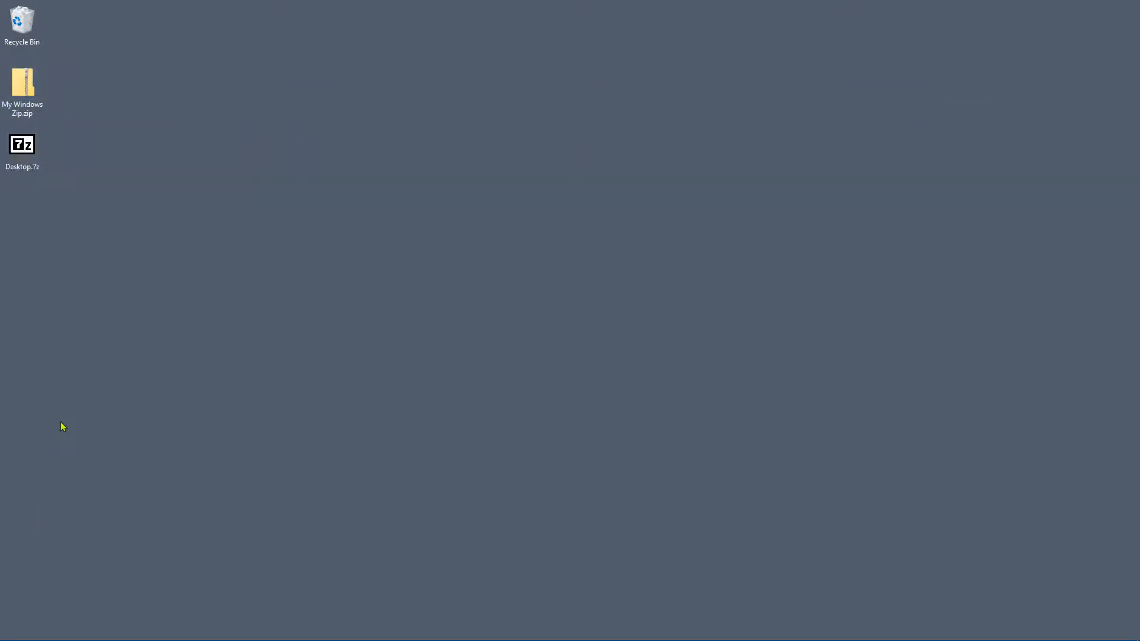
# - Check the file size of My Windows Zip.zip in its properties, and close them
pyautogui.rightClick(28, 89)
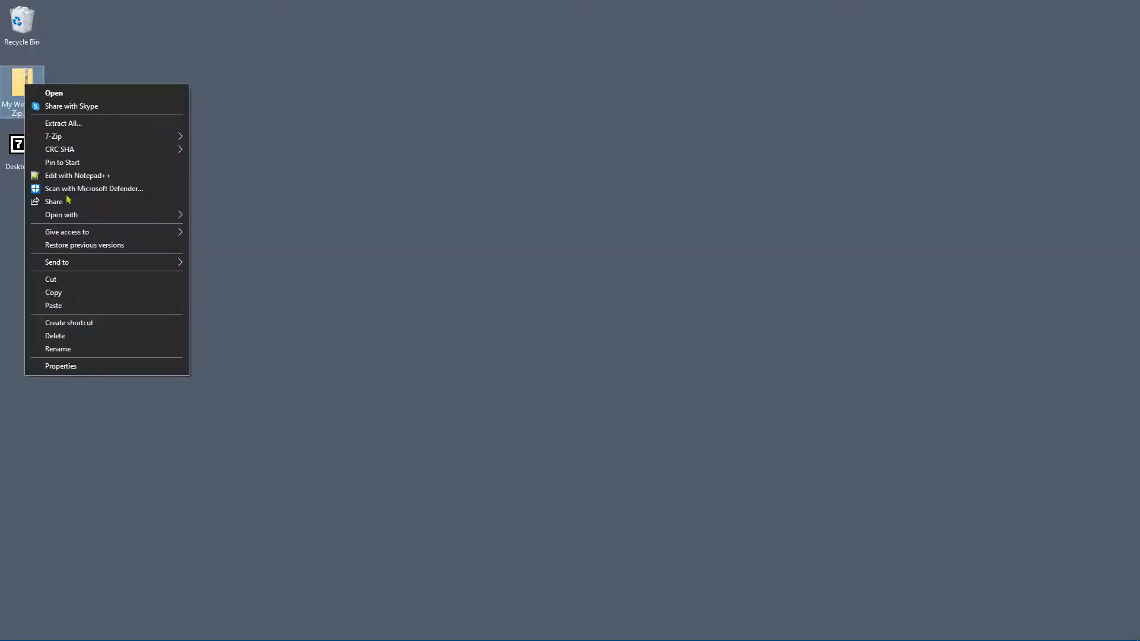
pyautogui.click(87, 366)
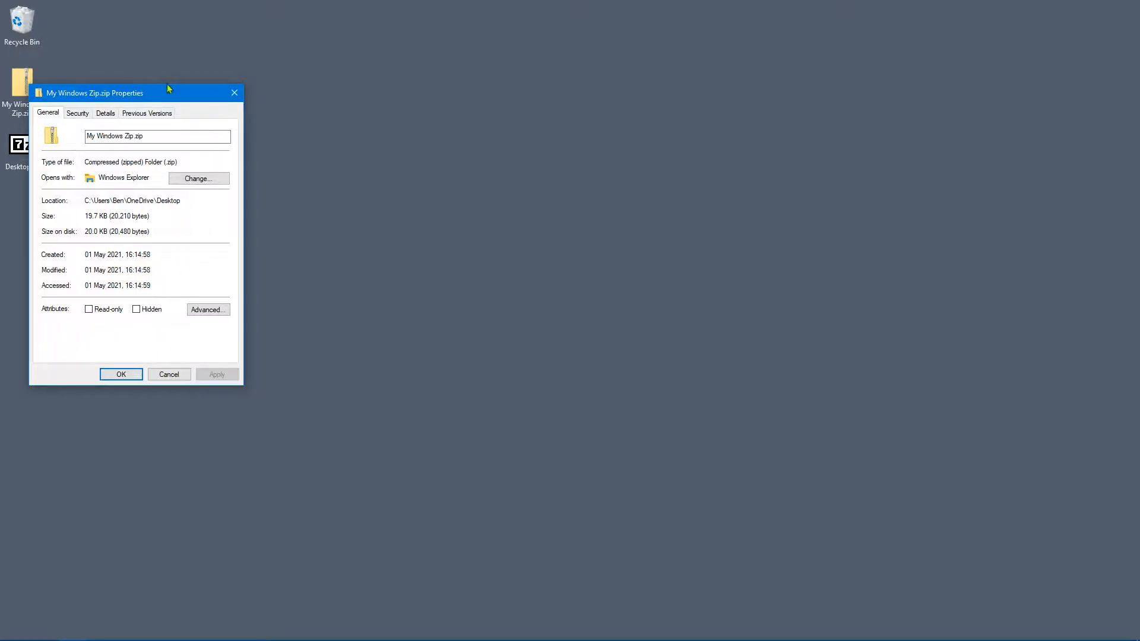
pyautogui.moveTo(186, 98); pyautogui.dragTo(474, 119)
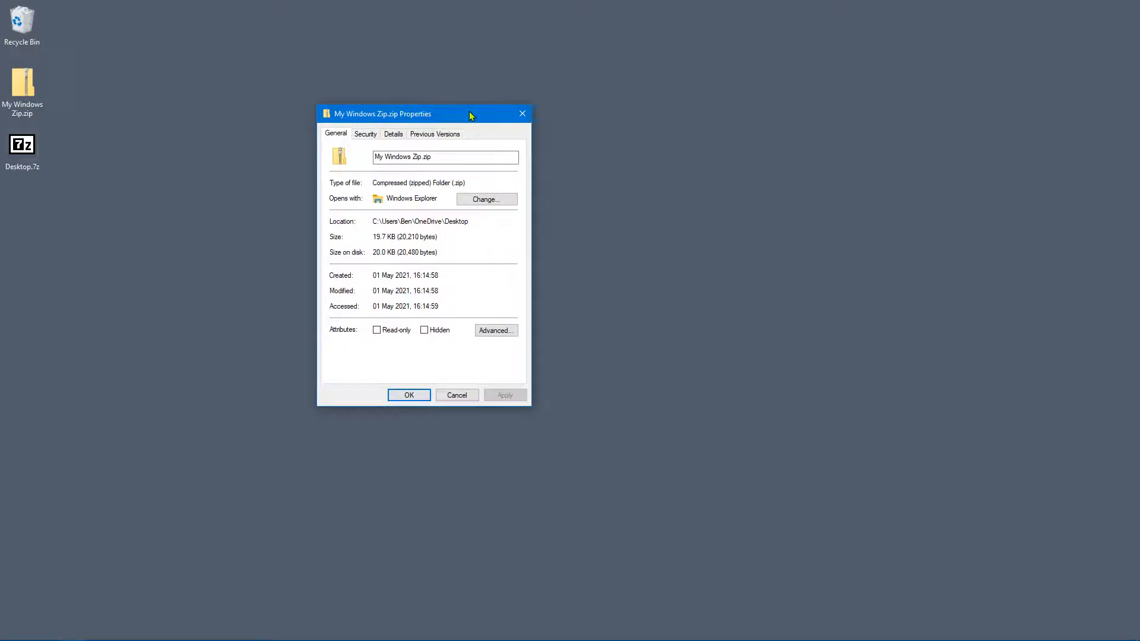
pyautogui.click(460, 396)
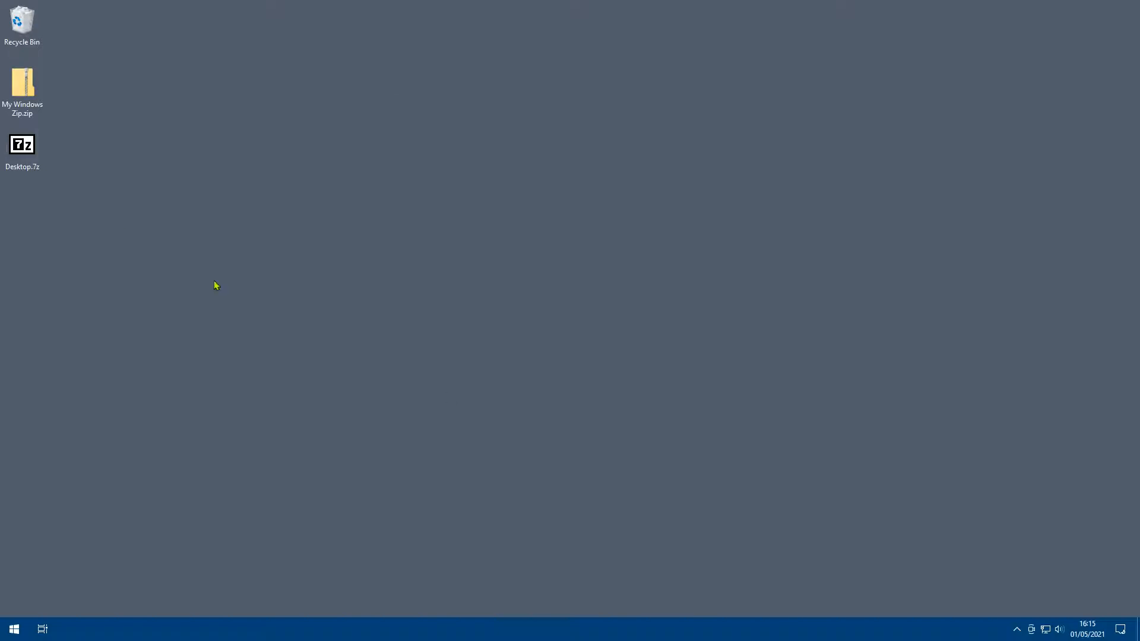
# - Check the file size of Desktop.7z in its properties for comparison, and close them
pyautogui.rightClick(19, 146)
pyautogui.click(72, 380)
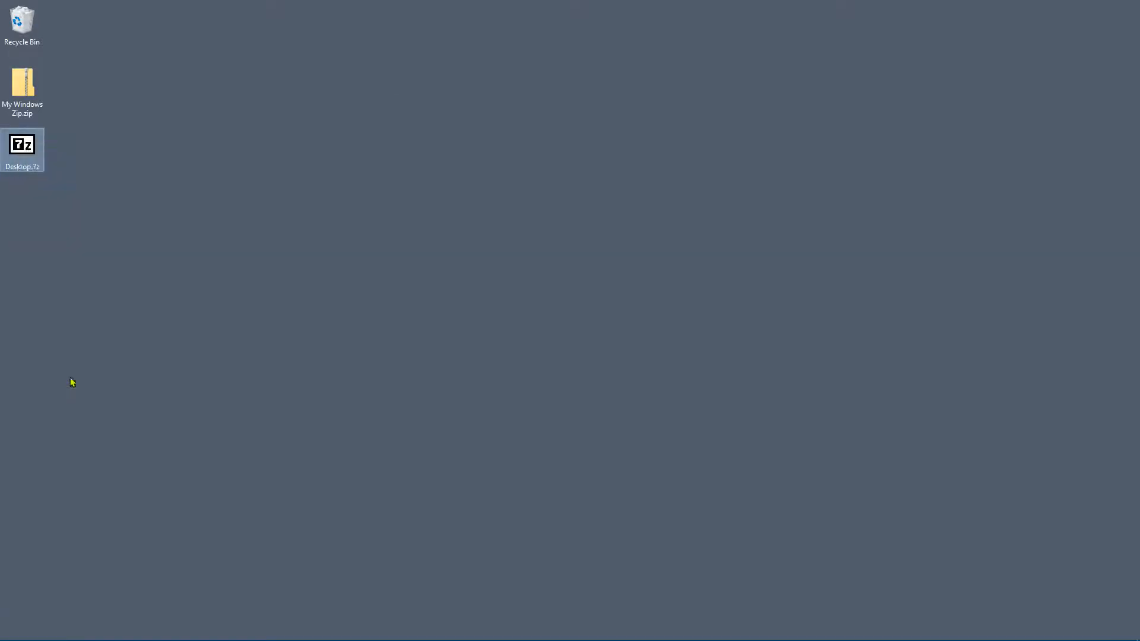
pyautogui.moveTo(179, 156); pyautogui.dragTo(390, 129)
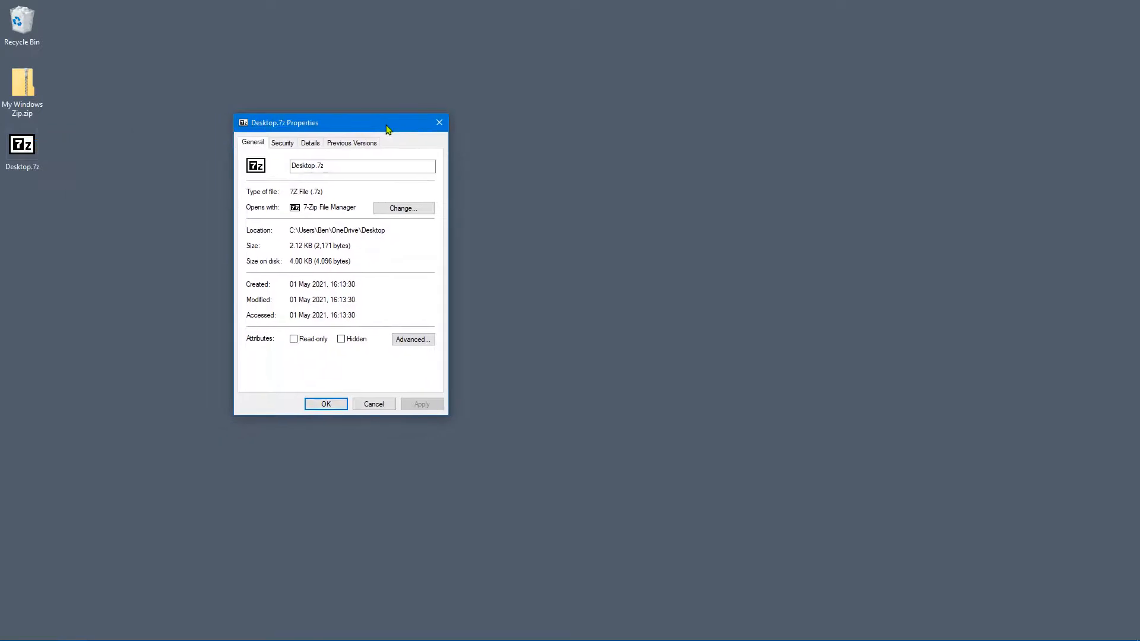
pyautogui.click(377, 405)
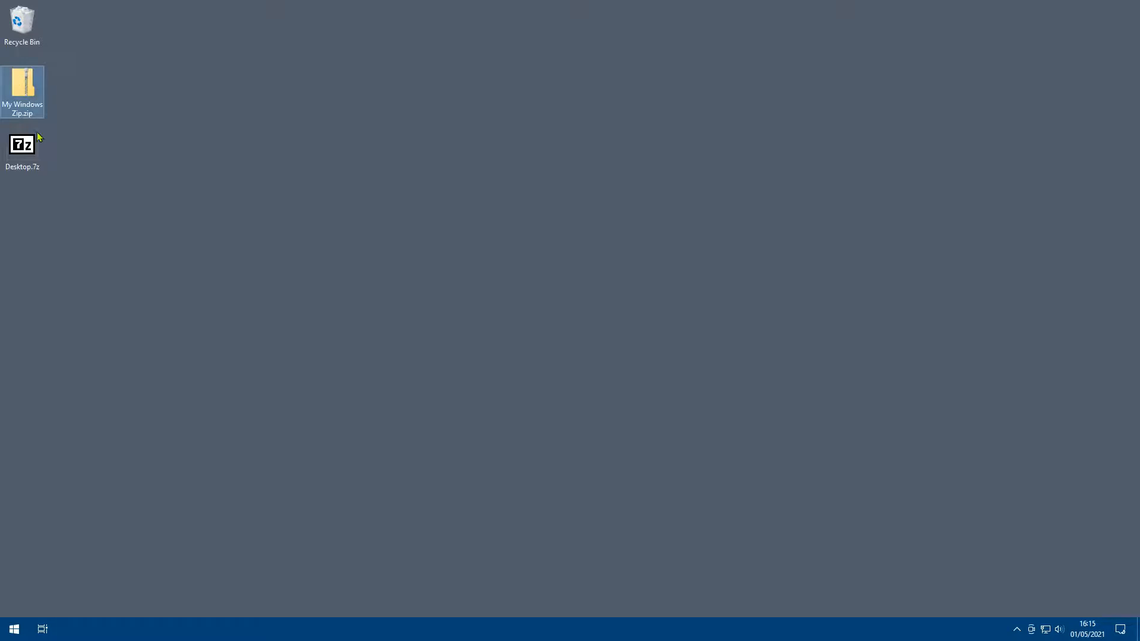
# - Recheck the file size of My Windows Zip.zip against Desktop.7z in its properties, and close them
pyautogui.rightClick(21, 82)
pyautogui.click(57, 360)
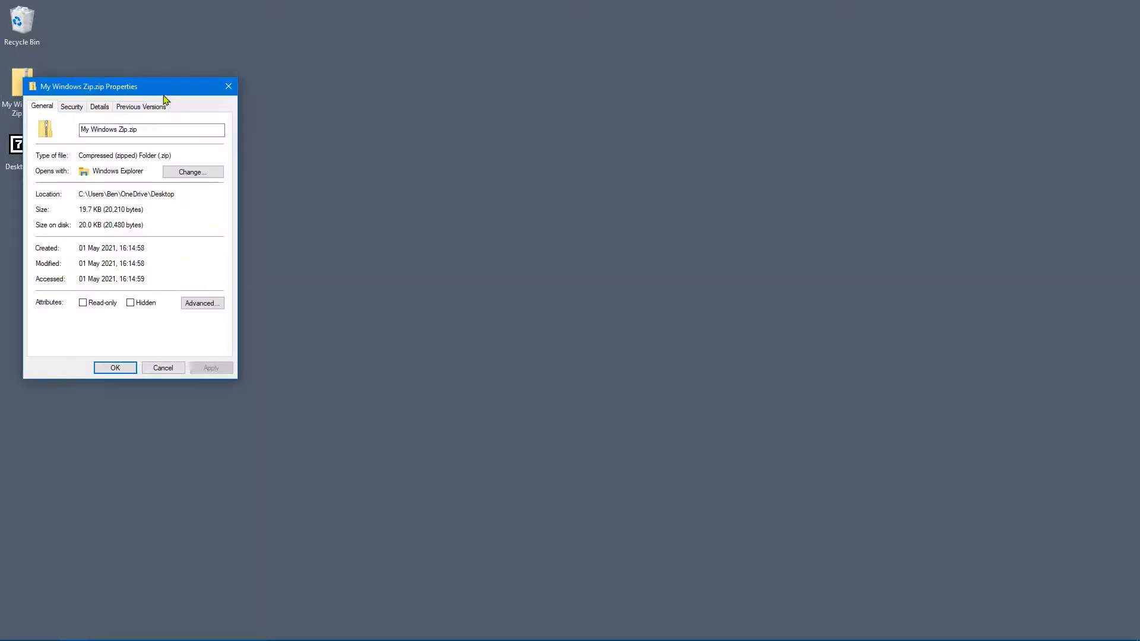
pyautogui.moveTo(174, 92); pyautogui.dragTo(512, 111)
pyautogui.click(518, 388)
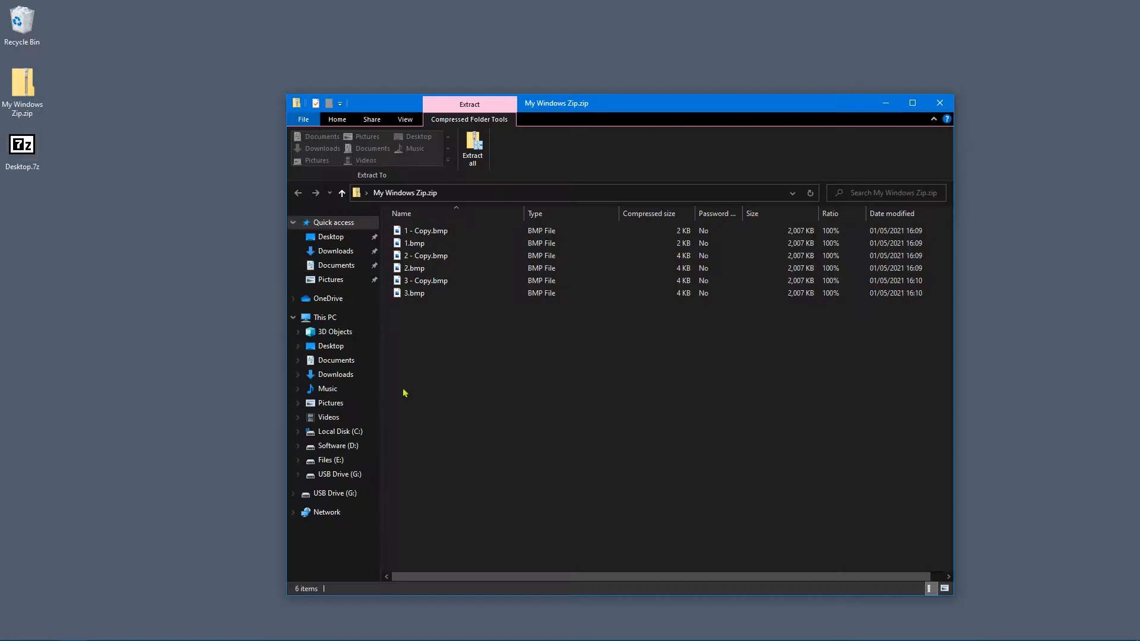
# - Extract all six bitmap files from My Windows Zip.zip to the desktop and close the zip folder window
pyautogui.moveTo(537, 412); pyautogui.dragTo(395, 228)
pyautogui.moveTo(415, 268); pyautogui.dragTo(77, 318)
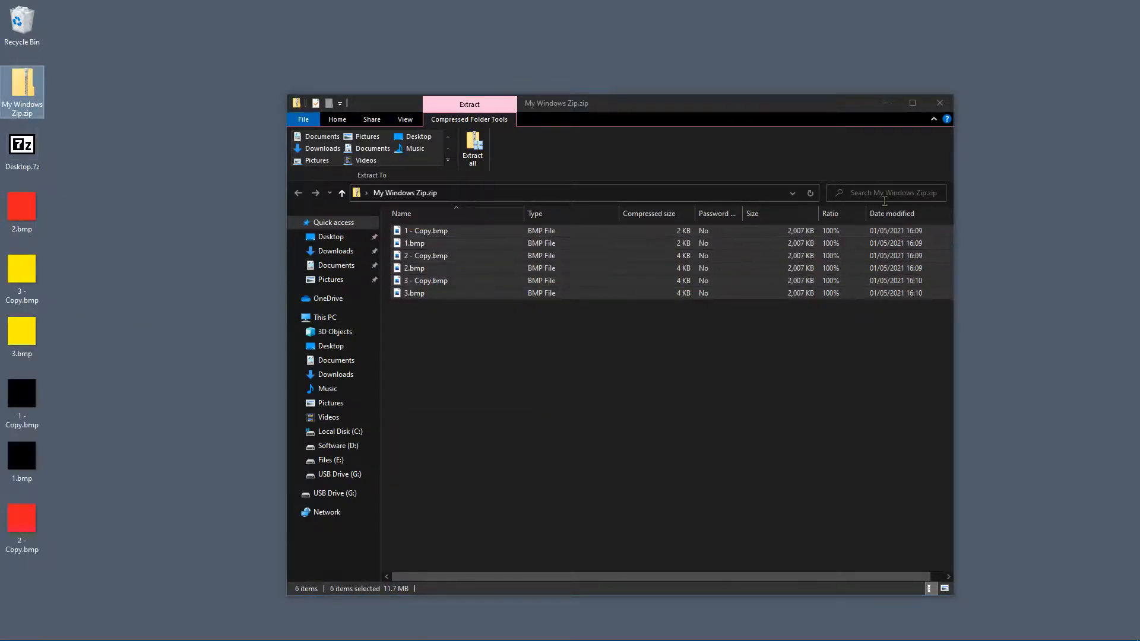
pyautogui.click(938, 104)
pyautogui.click(200, 378)
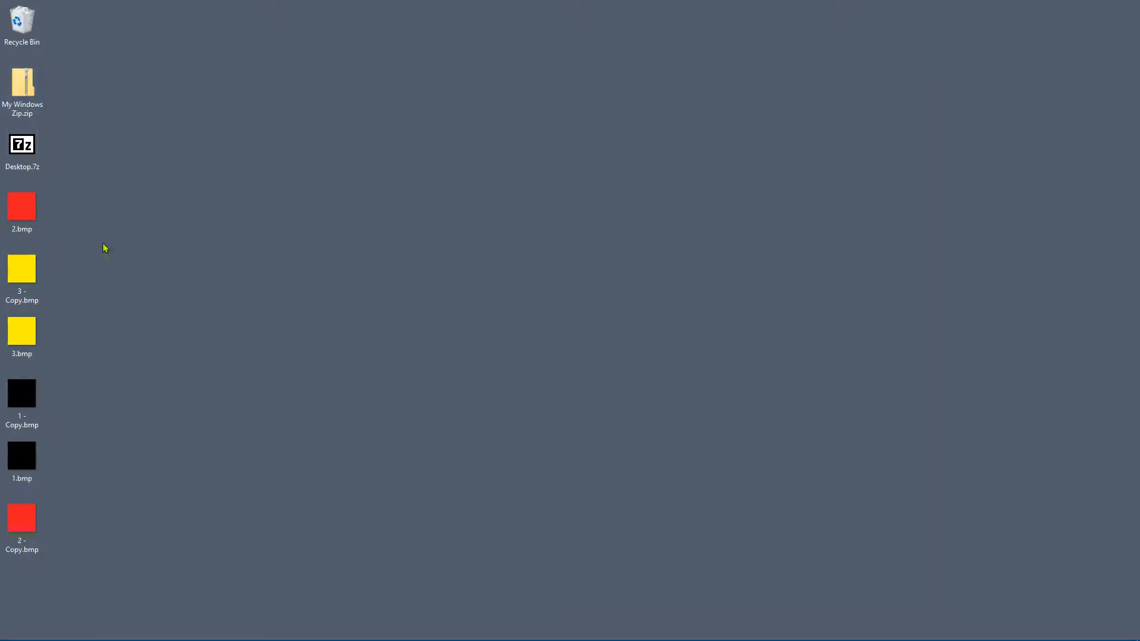
# - Try to extract 2 - Copy.bmp from Desktop.7z to the desktop without a password, and close the archive
pyautogui.doubleClick(29, 160)
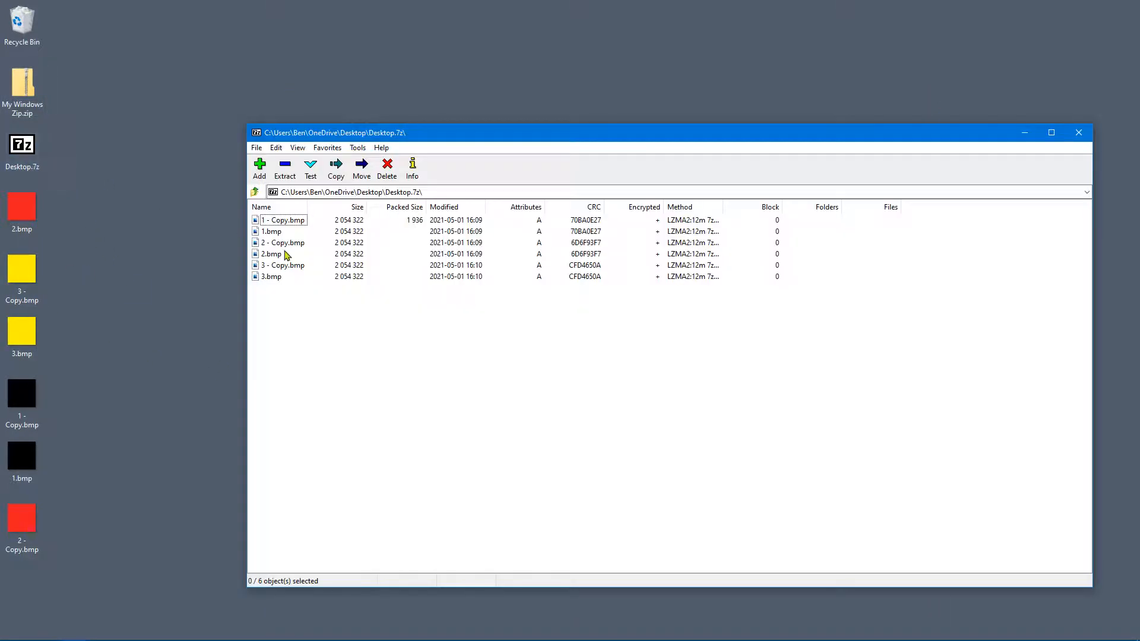
pyautogui.moveTo(288, 249); pyautogui.dragTo(149, 272)
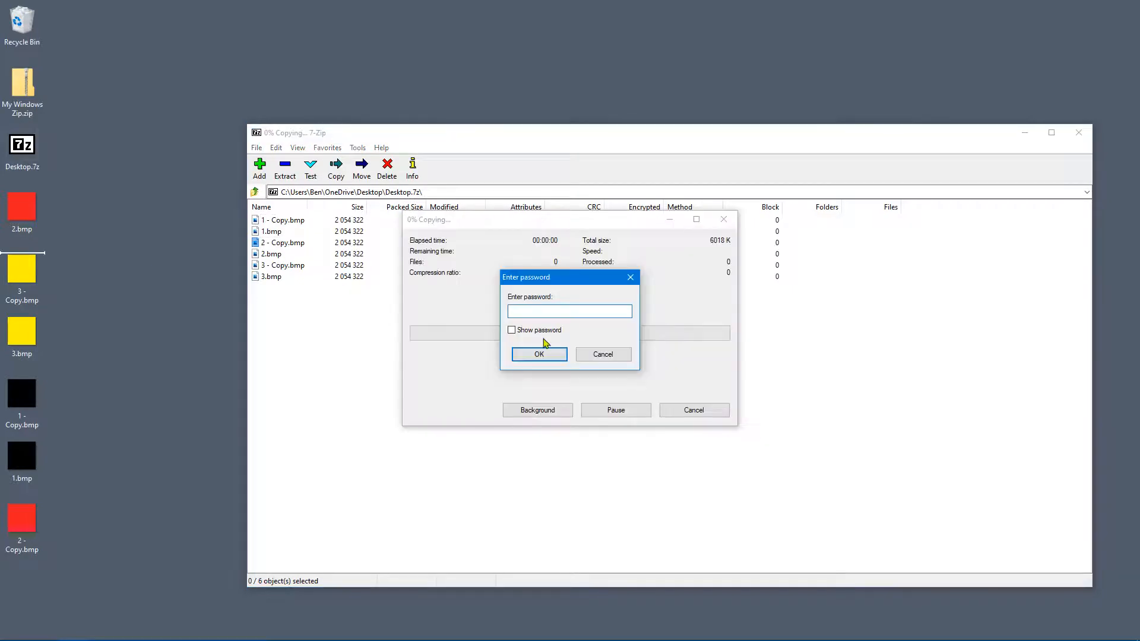
pyautogui.click(621, 354)
pyautogui.click(1078, 133)
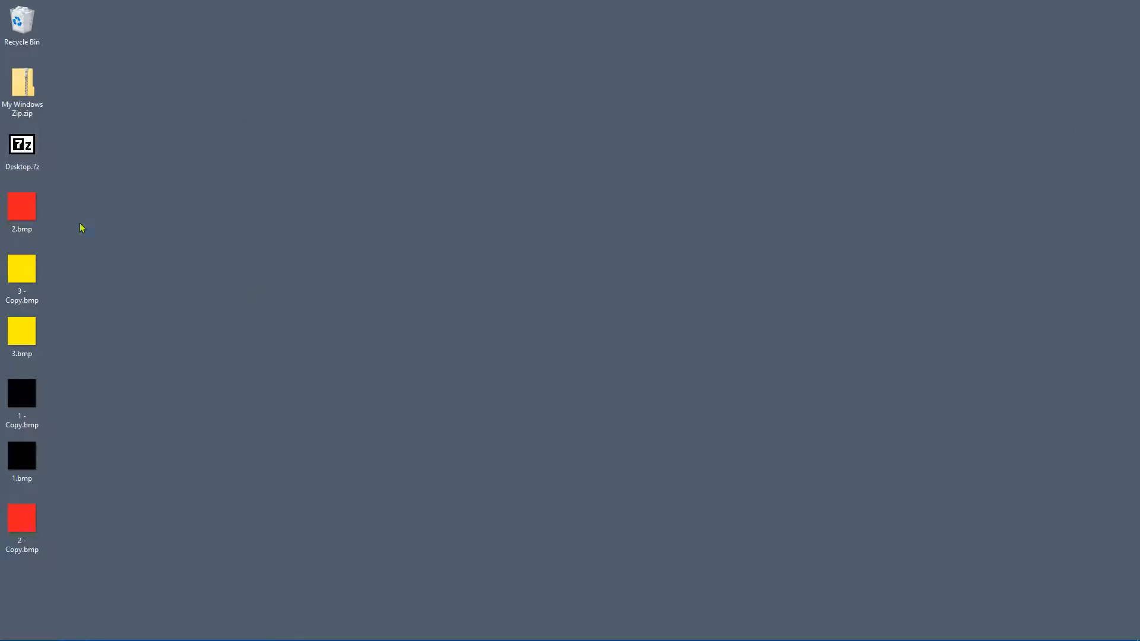
# - Start adding the six desktop bitmaps to a 7-Zip archive with the zip format, keeping the Normal compression level
pyautogui.moveTo(81, 226); pyautogui.dragTo(41, 555)
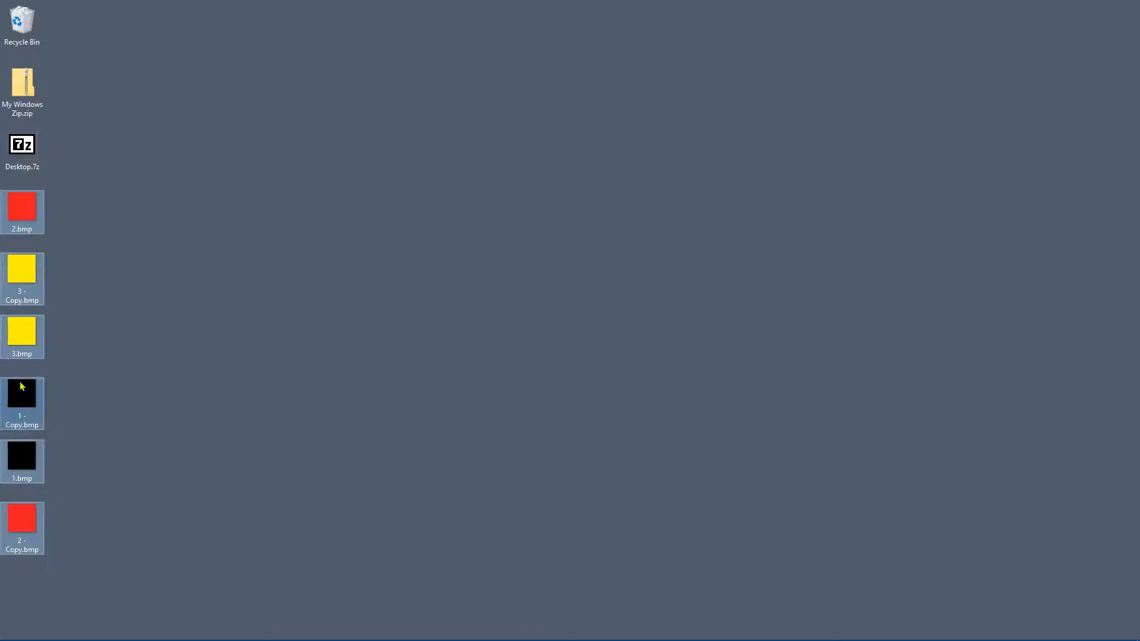
pyautogui.rightClick(25, 329)
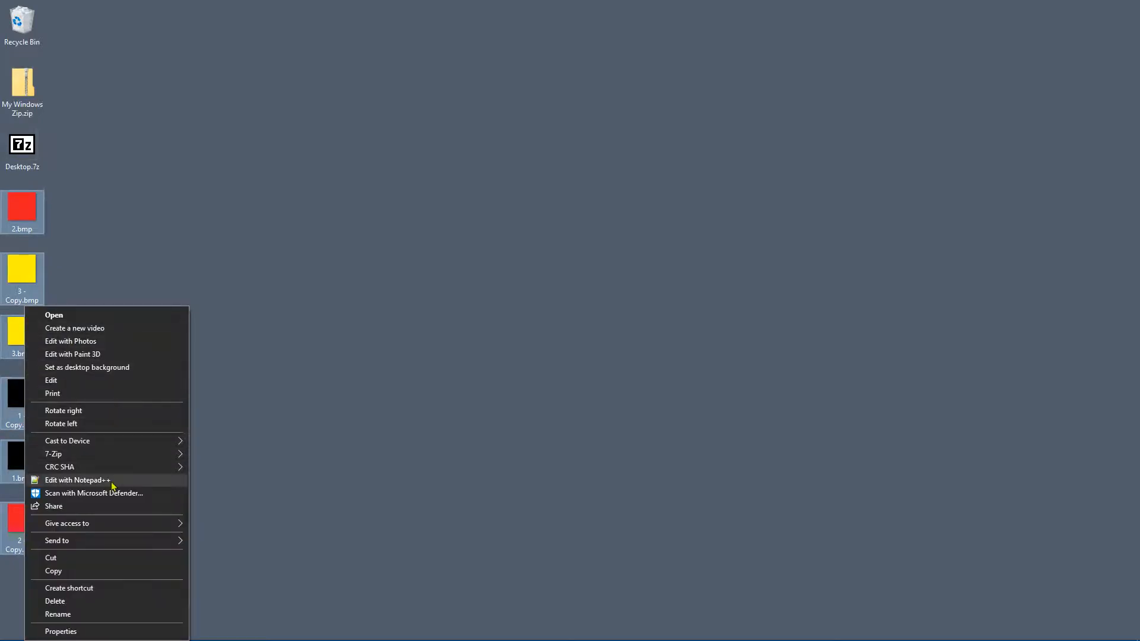
pyautogui.moveTo(95, 454)
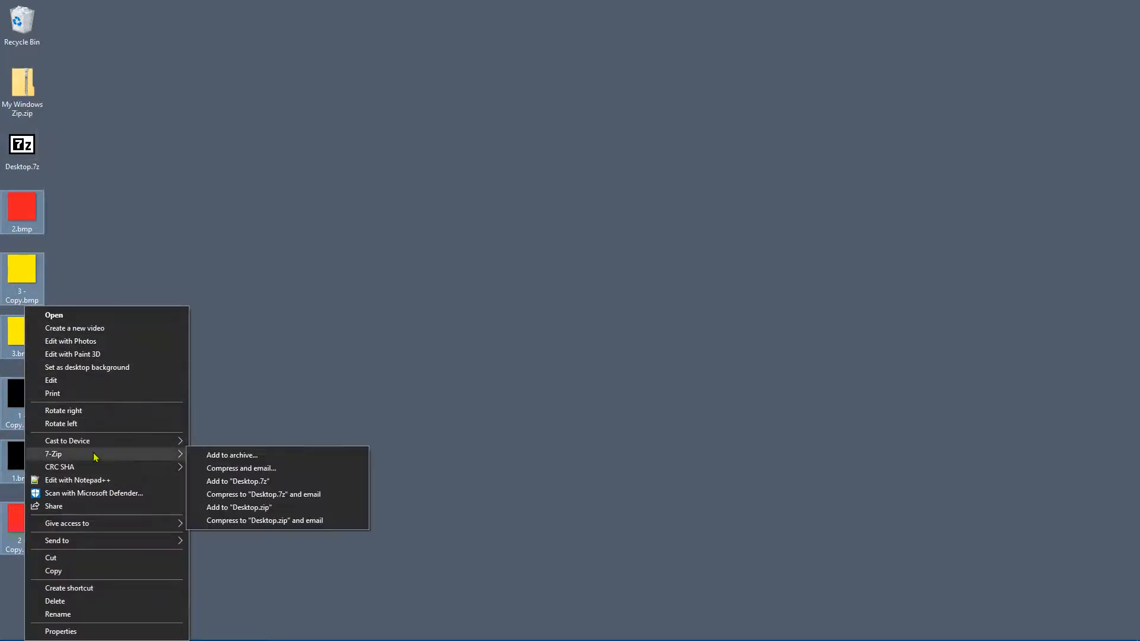
pyautogui.click(240, 455)
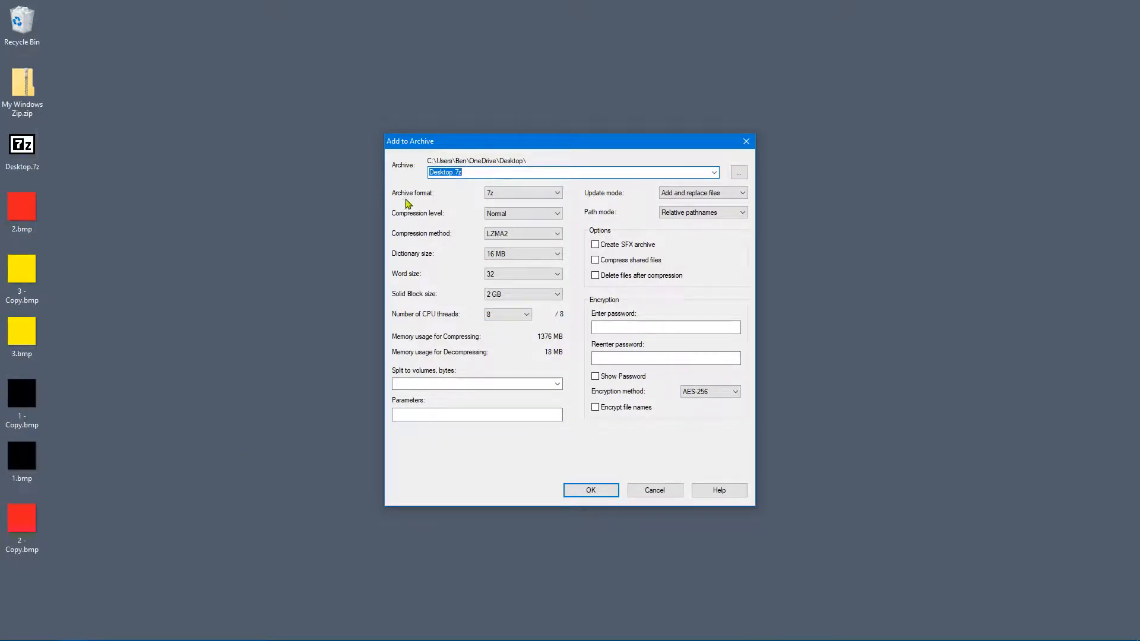
pyautogui.click(556, 196)
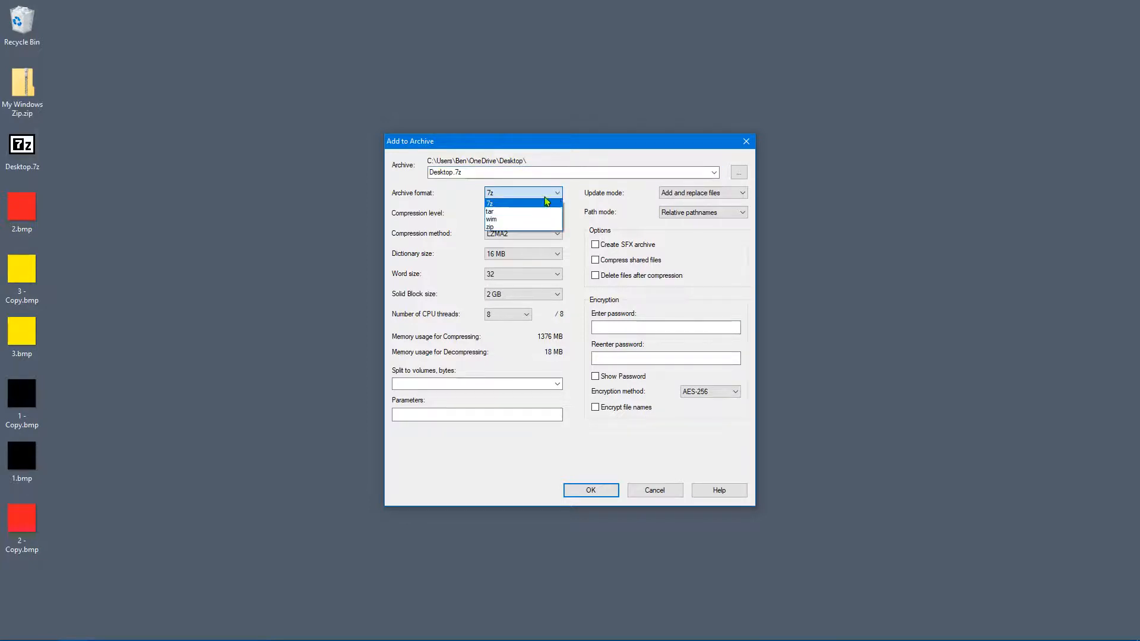
pyautogui.click(494, 226)
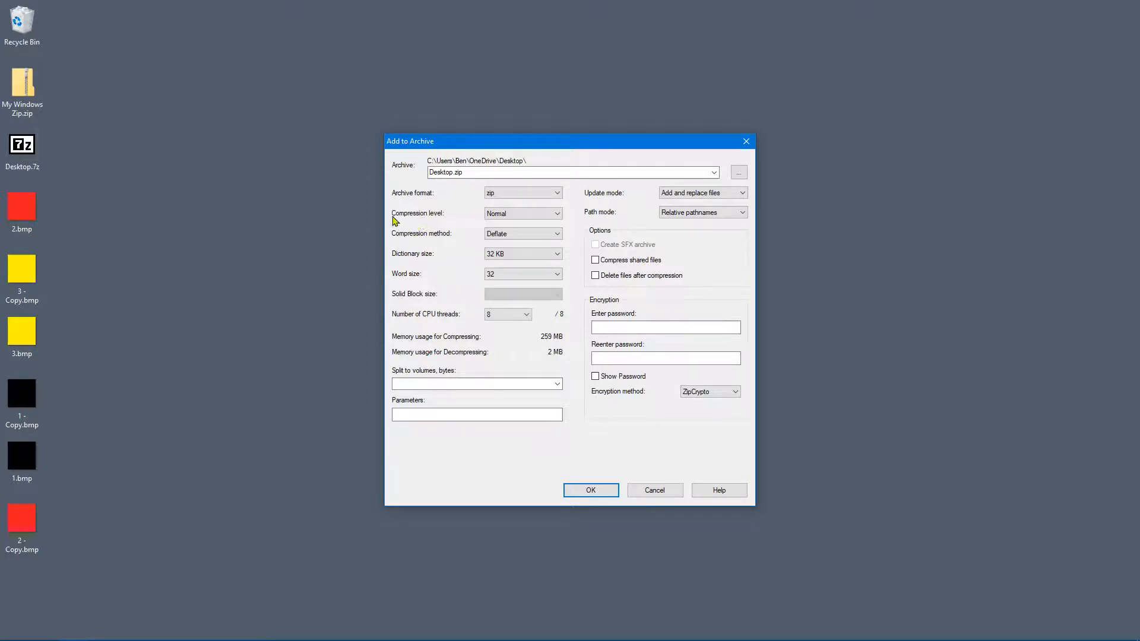
pyautogui.click(542, 214)
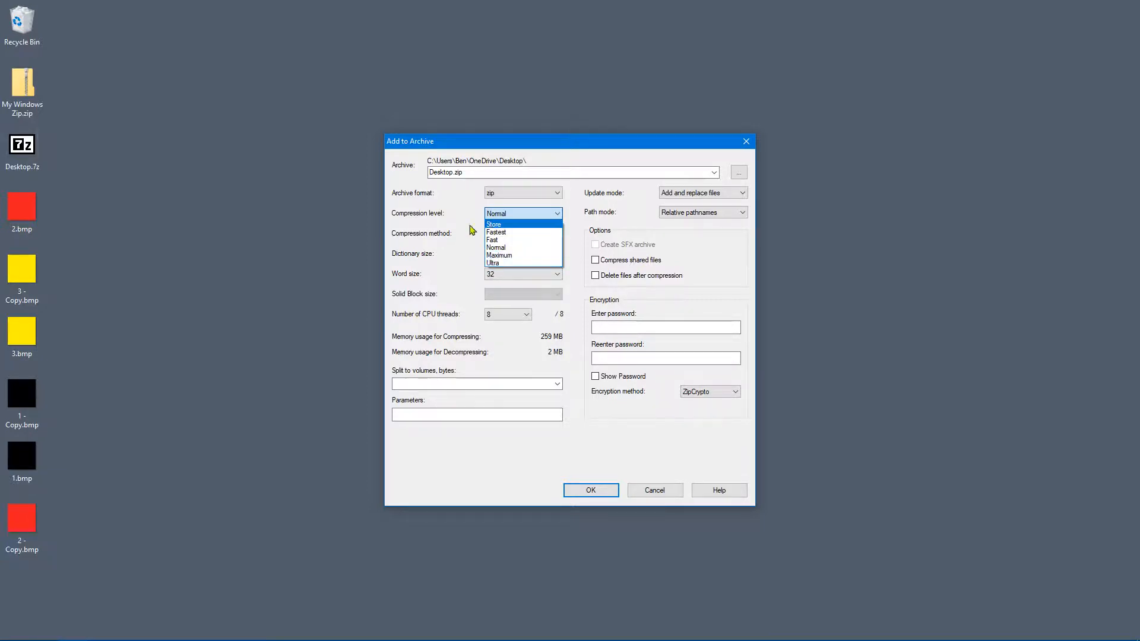
pyautogui.click(447, 231)
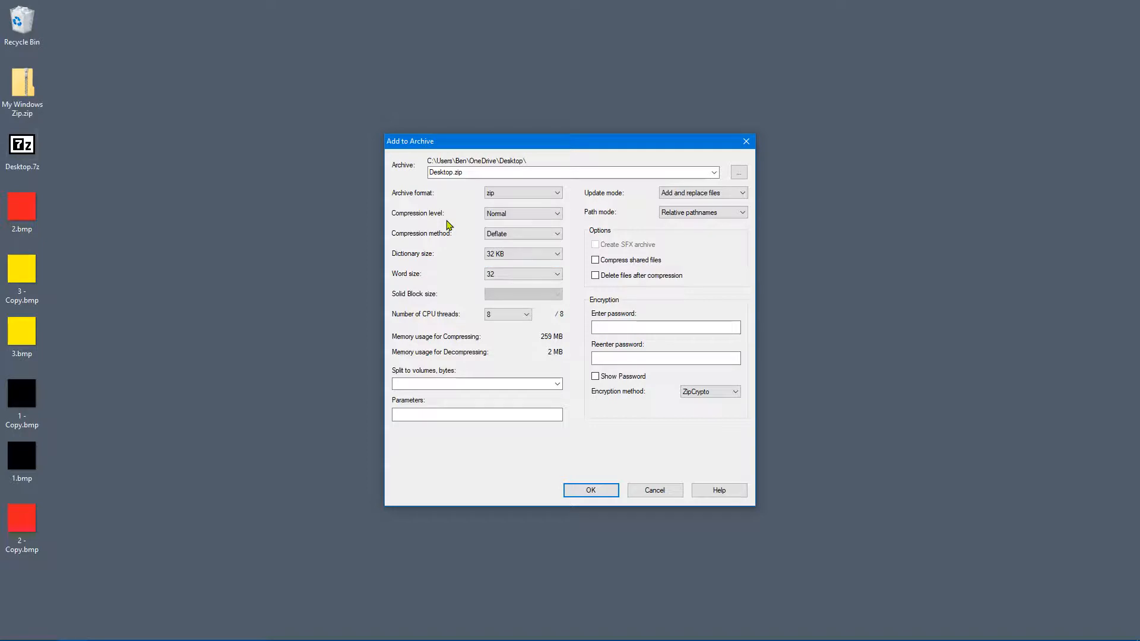
# - Name the new archive 7-Zip Desktop.zip and create it on the desktop
pyautogui.doubleClick(484, 180)
pyautogui.click(466, 181)
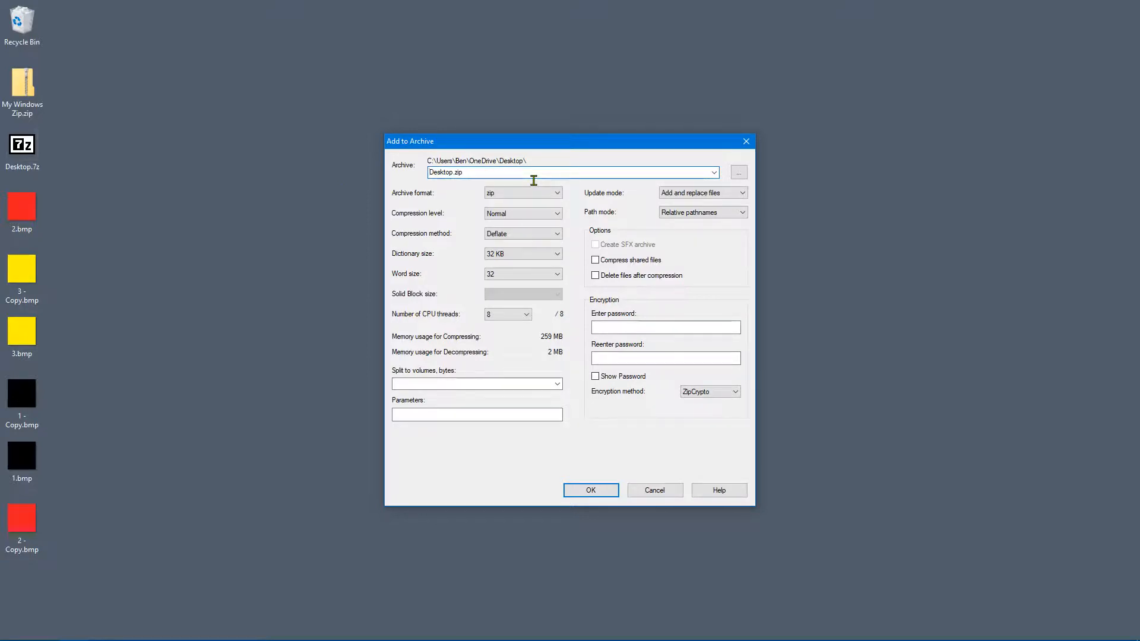
pyautogui.write('7-Zip')
pyautogui.press('Return')
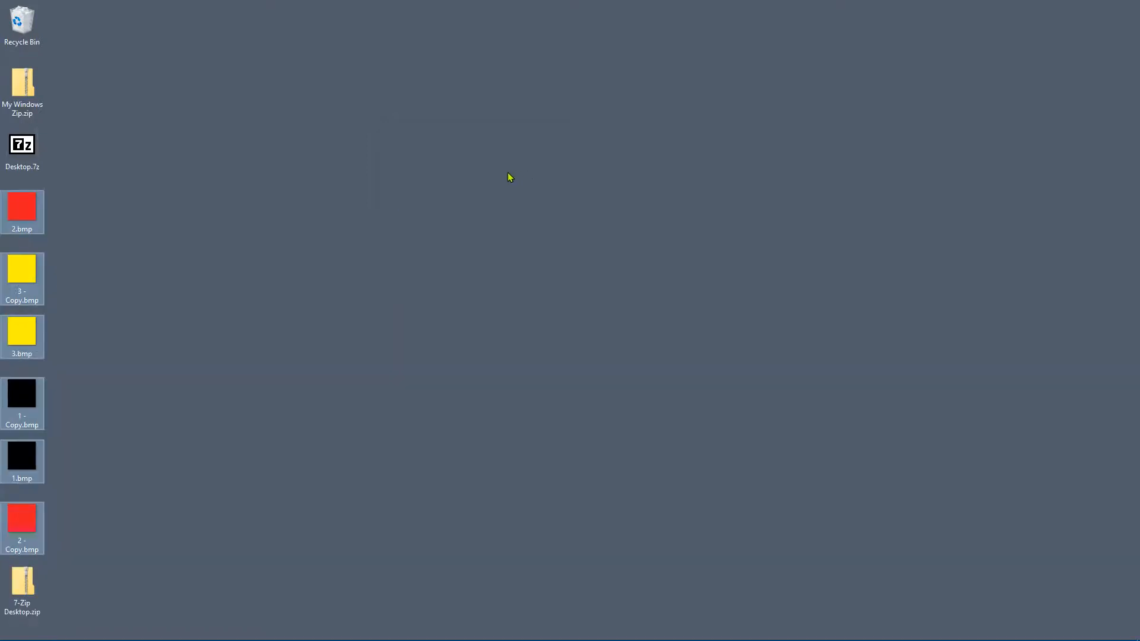
# - Move 7-Zip Desktop.zip directly below My Windows Zip.zip on the desktop
pyautogui.click(181, 205)
pyautogui.click(33, 153)
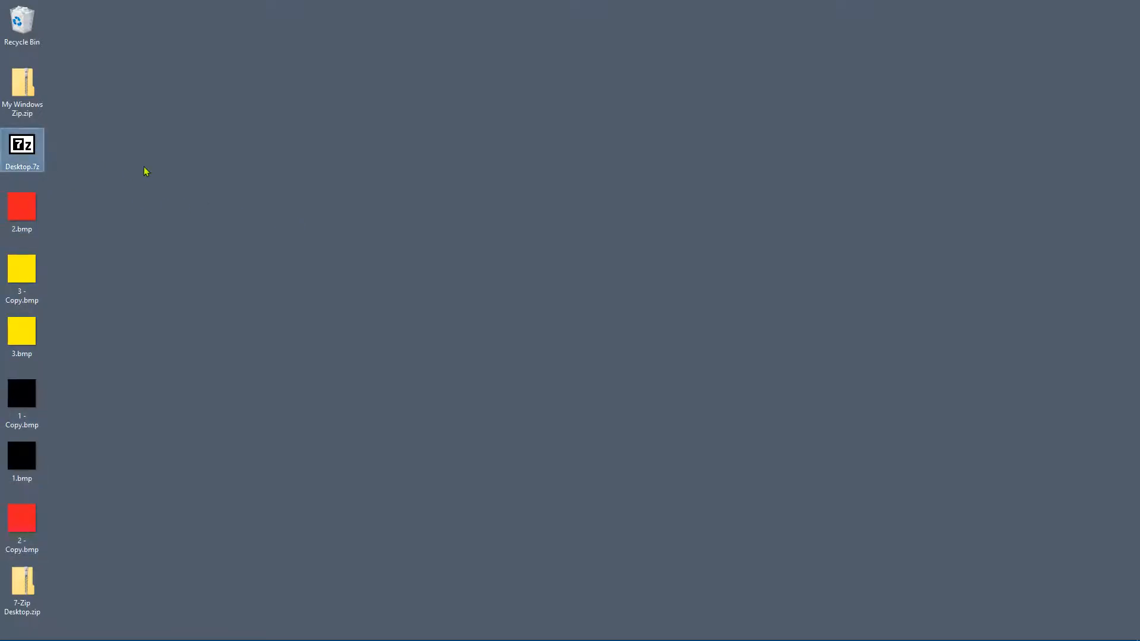
pyautogui.click(27, 89)
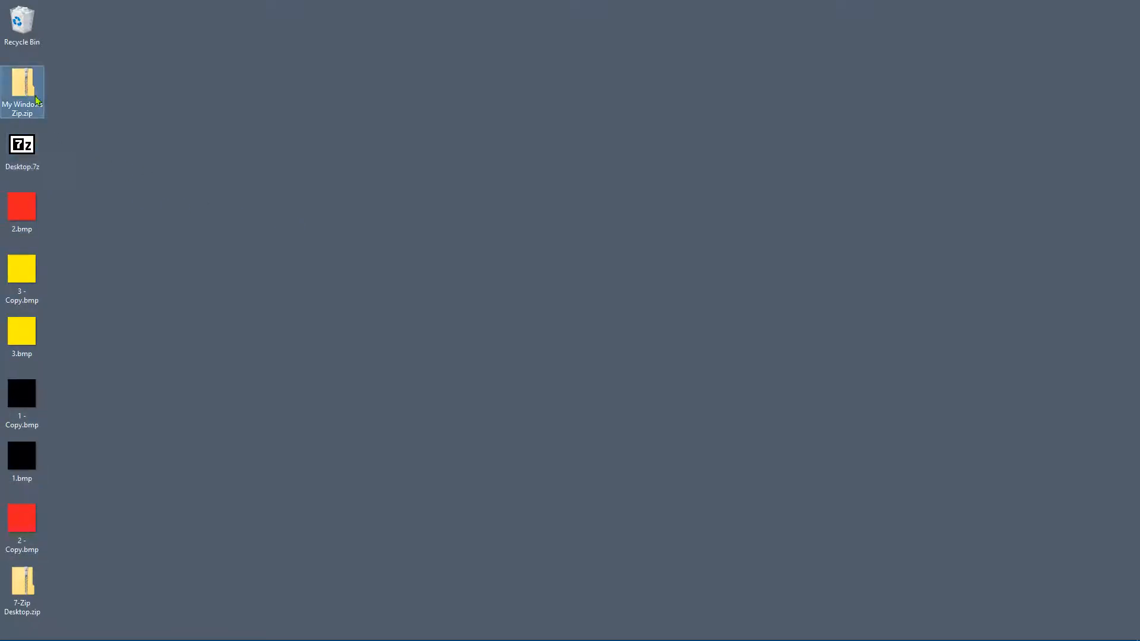
pyautogui.moveTo(22, 585); pyautogui.dragTo(69, 148)
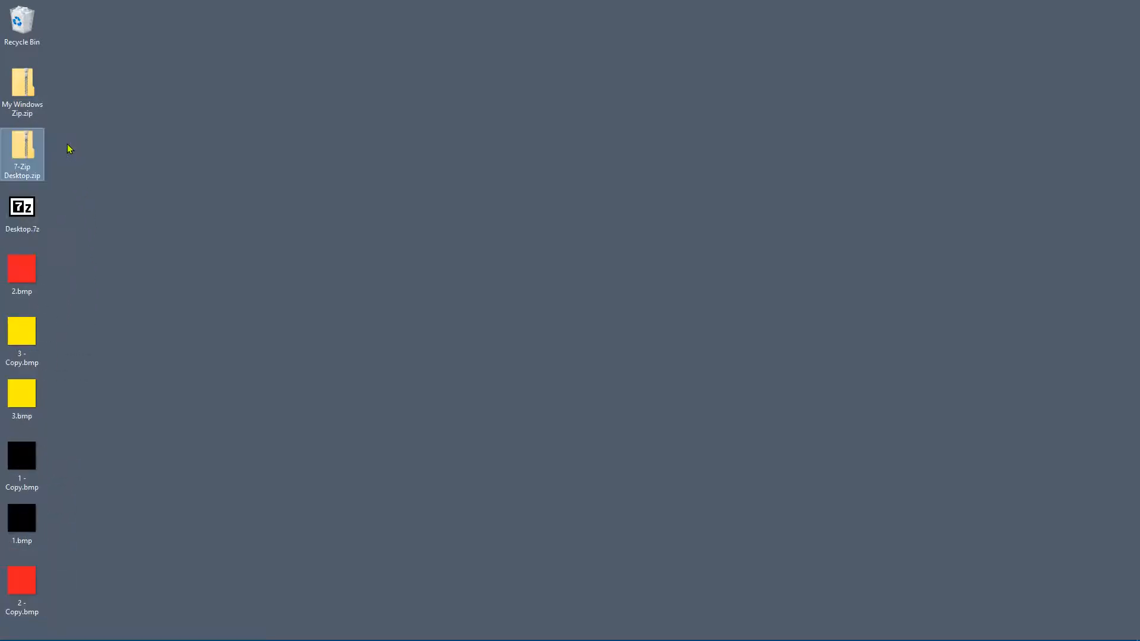
pyautogui.click(202, 223)
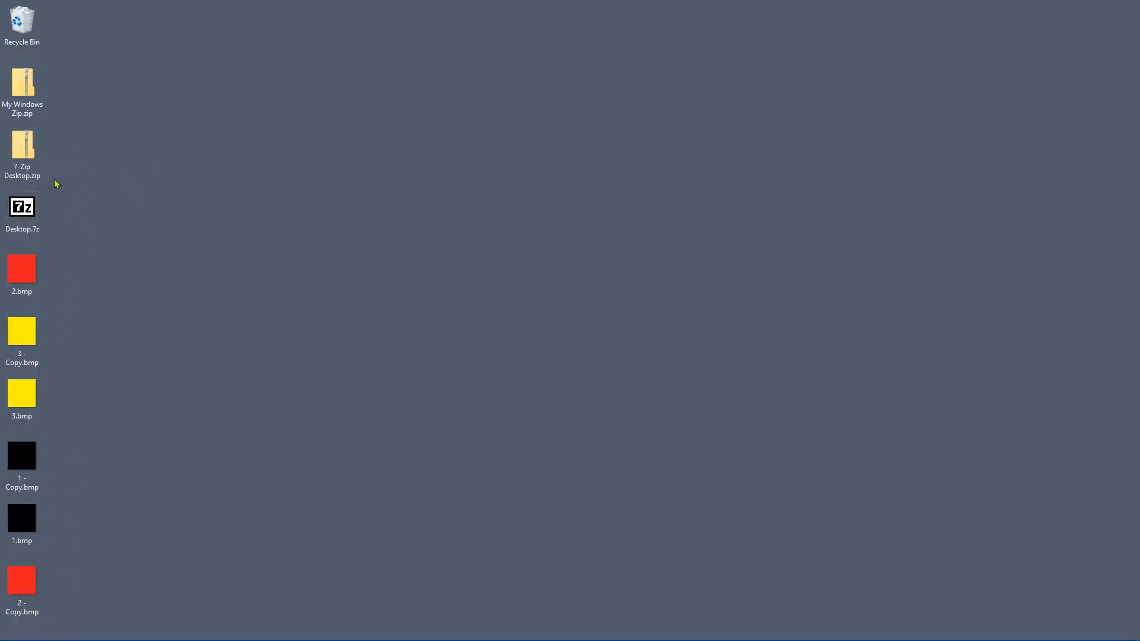
# - Check the file size of My Windows Zip.zip for comparison with the 7-Zip-made zip, and close its properties
pyautogui.click(23, 152)
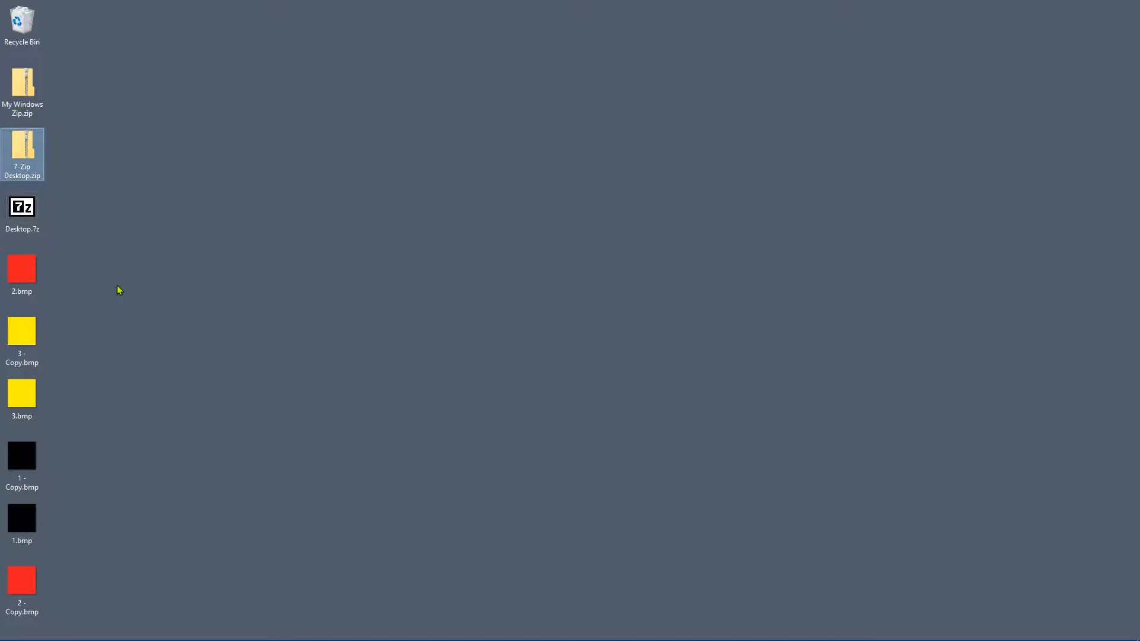
pyautogui.click(23, 89)
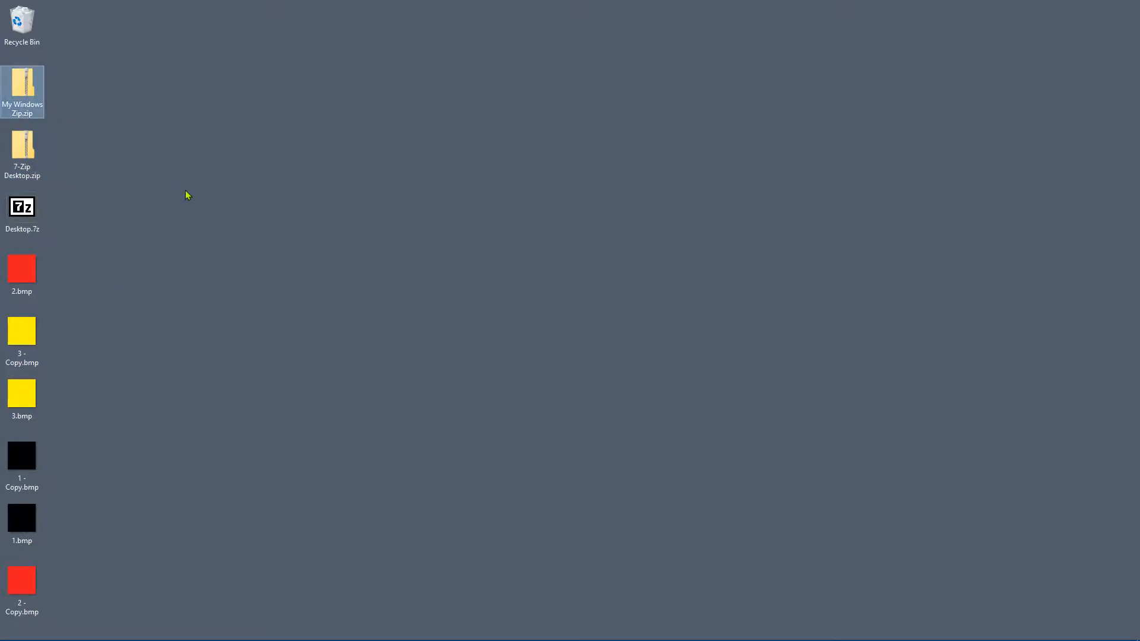
pyautogui.rightClick(30, 88)
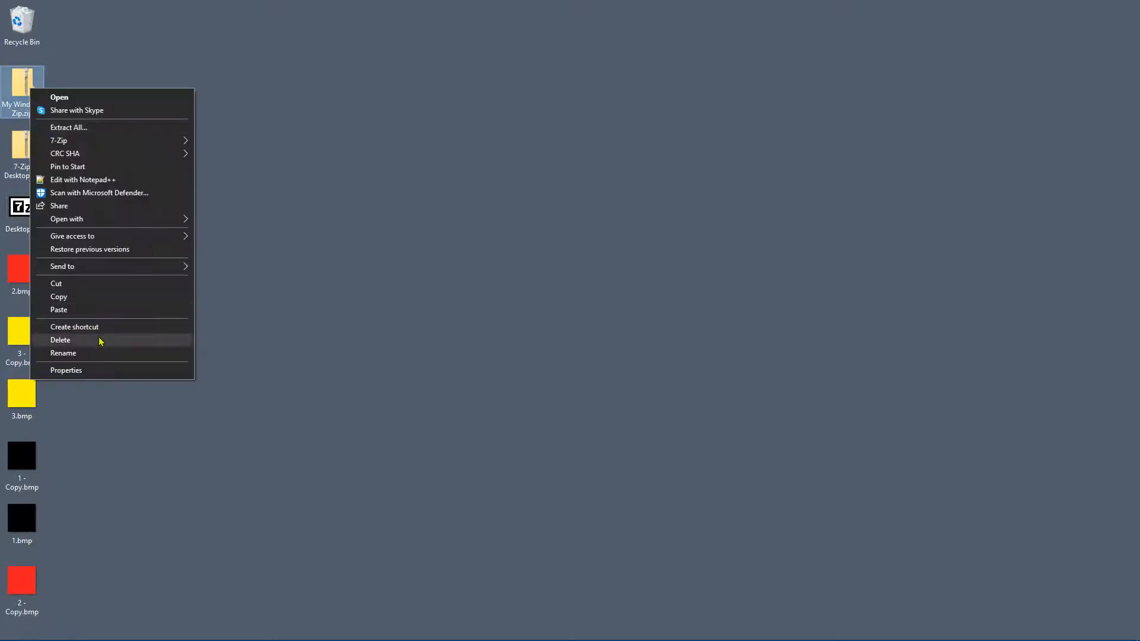
pyautogui.click(76, 368)
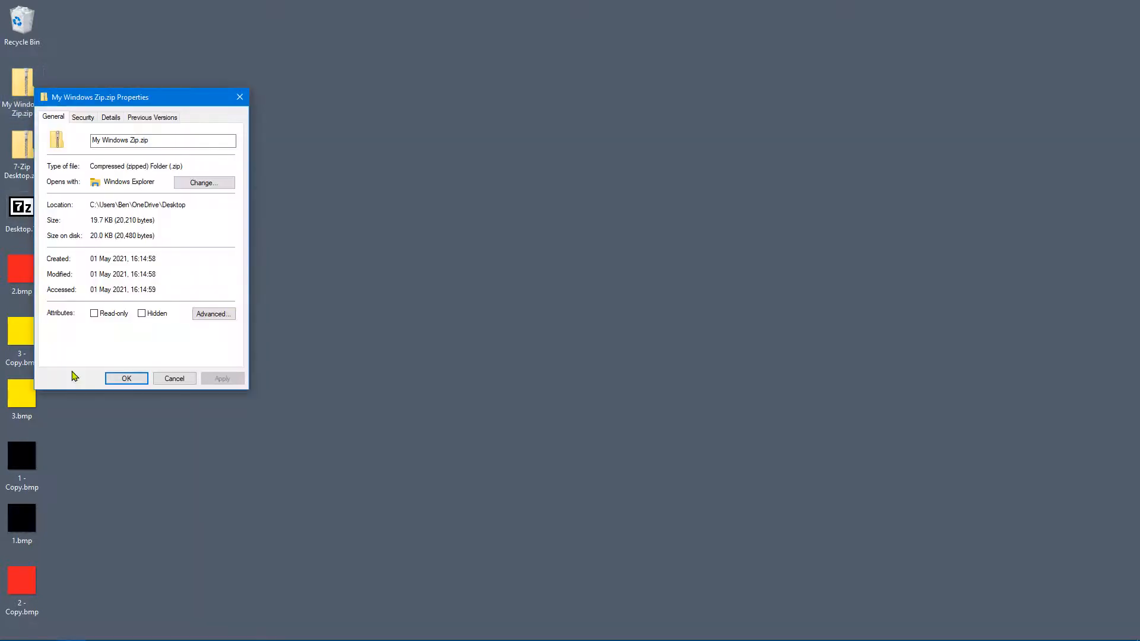
pyautogui.click(129, 380)
# - Open the properties of 7-Zip Desktop.zip to examine its file size
pyautogui.click(21, 147)
pyautogui.rightClick(21, 147)
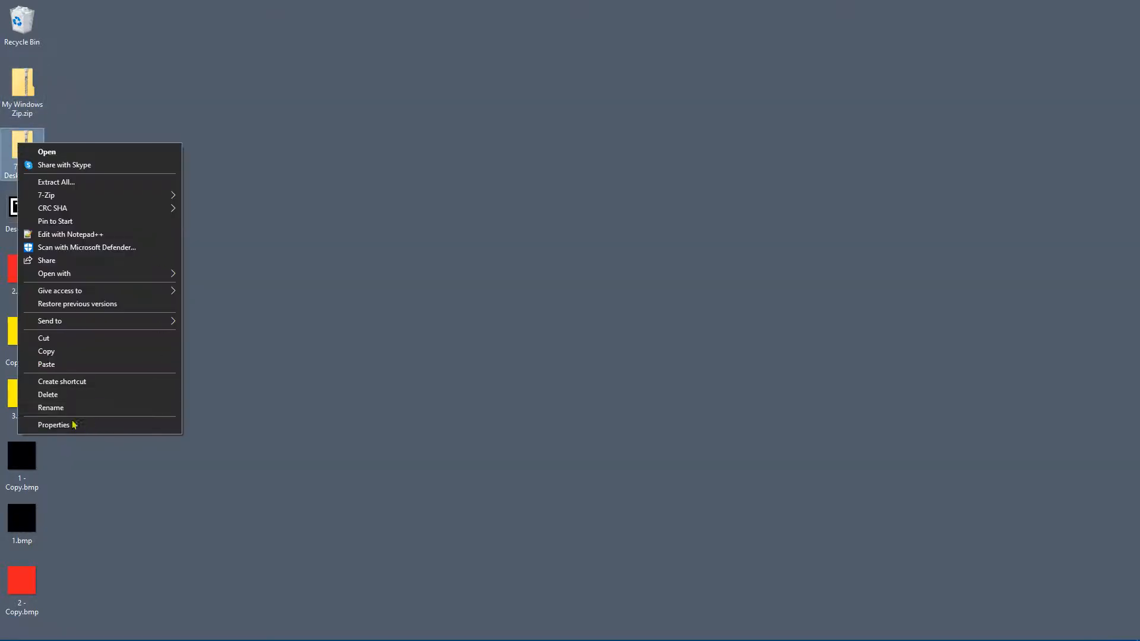
pyautogui.click(76, 424)
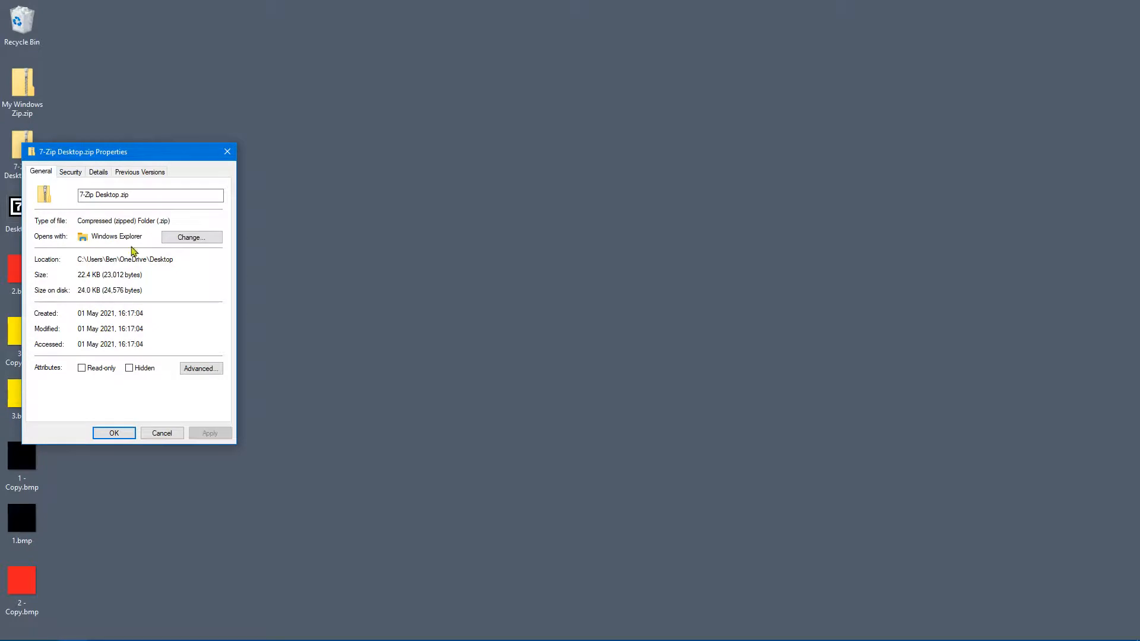
pyautogui.moveTo(146, 154); pyautogui.dragTo(332, 99)
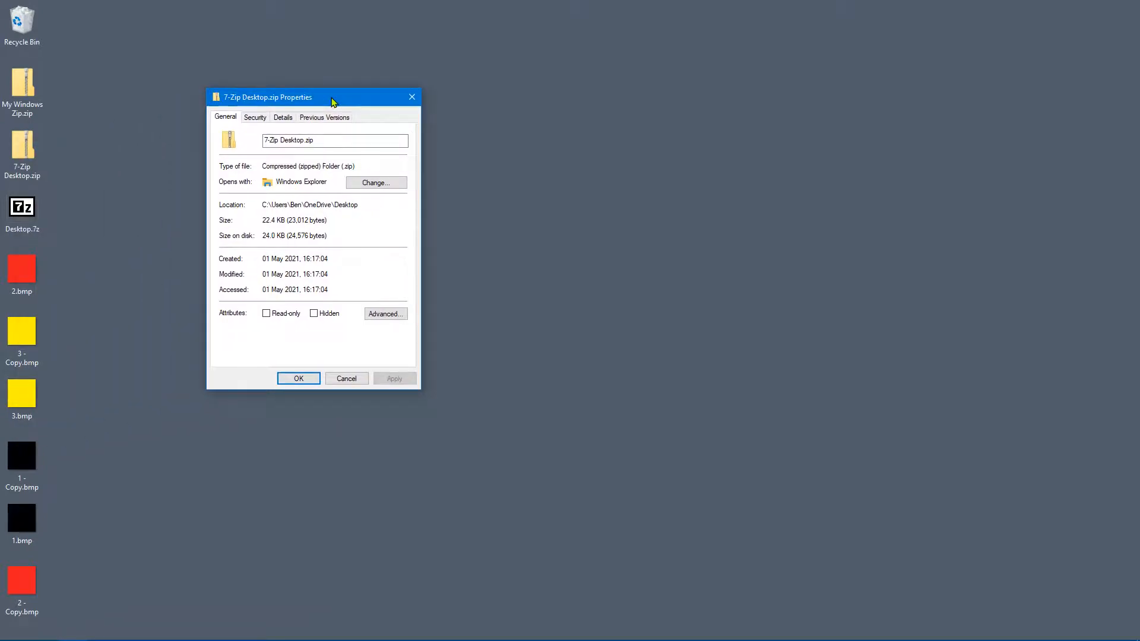
# - Close the properties of 7-Zip Desktop.zip and delete that archive from the desktop
pyautogui.click(346, 379)
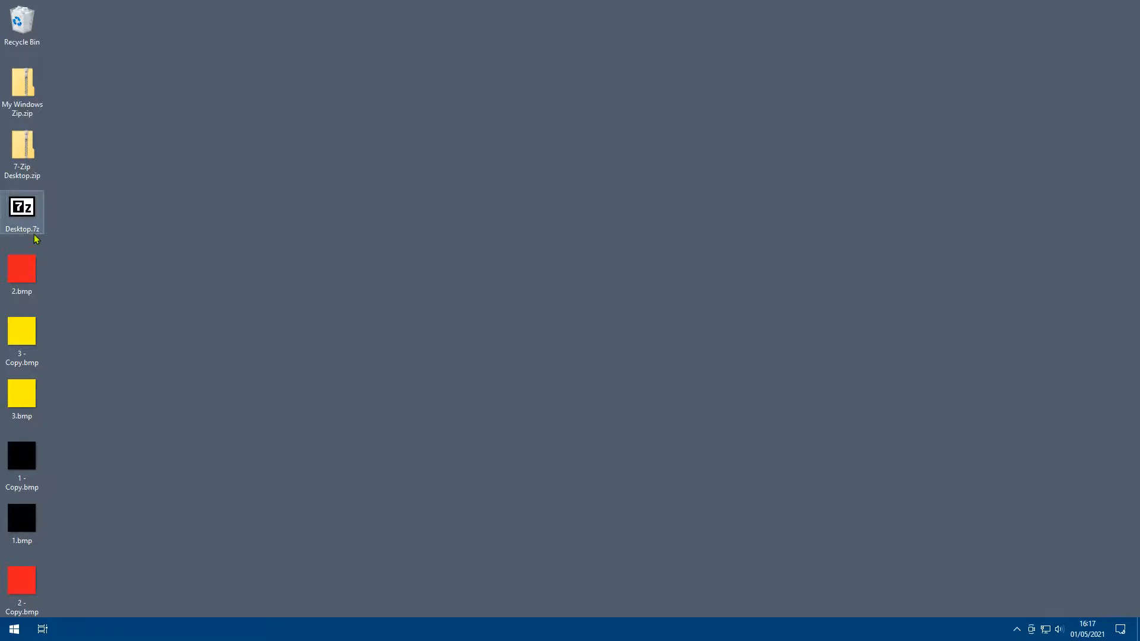
pyautogui.rightClick(15, 138)
pyautogui.click(36, 392)
# - Compress the six bitmaps with 7-Zip into Desktop.zip, using the zip format and the Ultra compression level
pyautogui.moveTo(71, 200); pyautogui.dragTo(27, 512)
pyautogui.rightClick(27, 512)
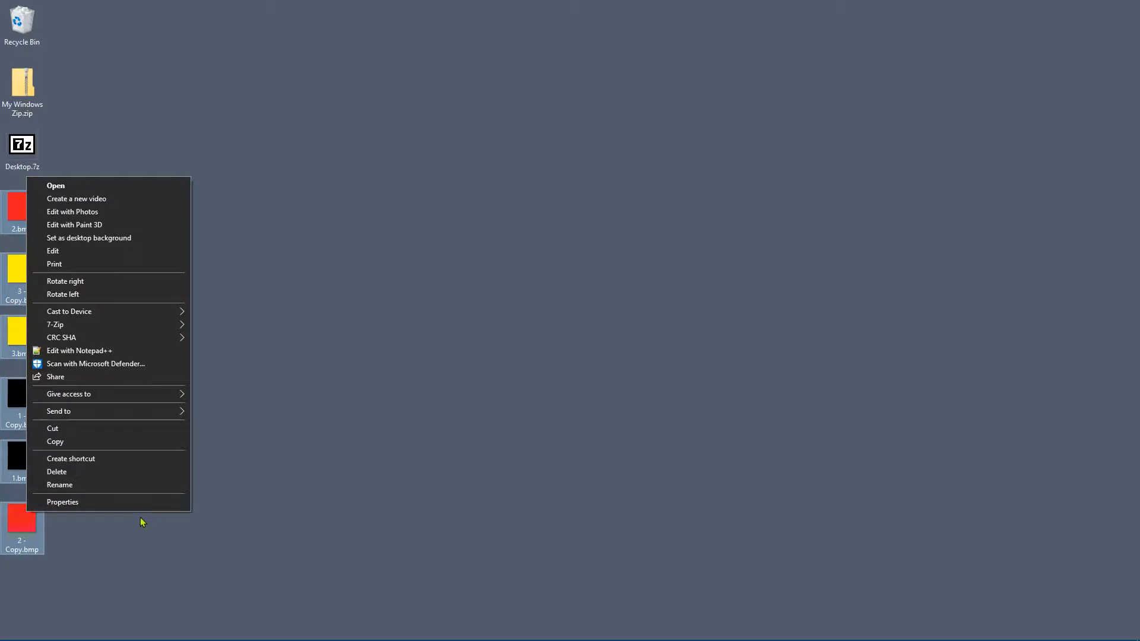
pyautogui.moveTo(76, 326)
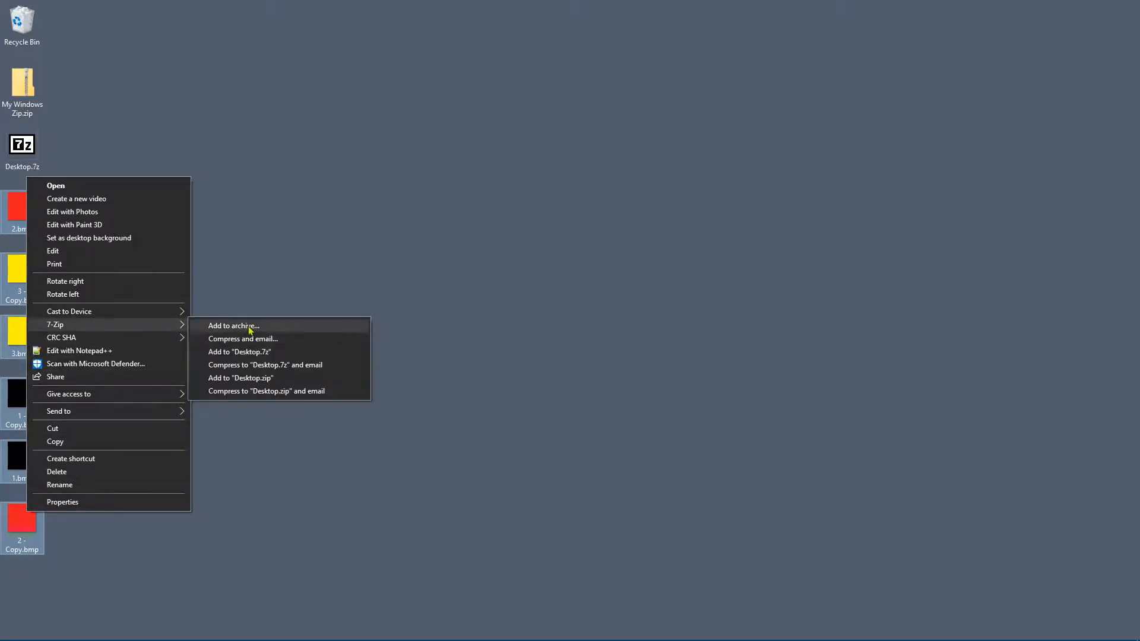
pyautogui.click(250, 327)
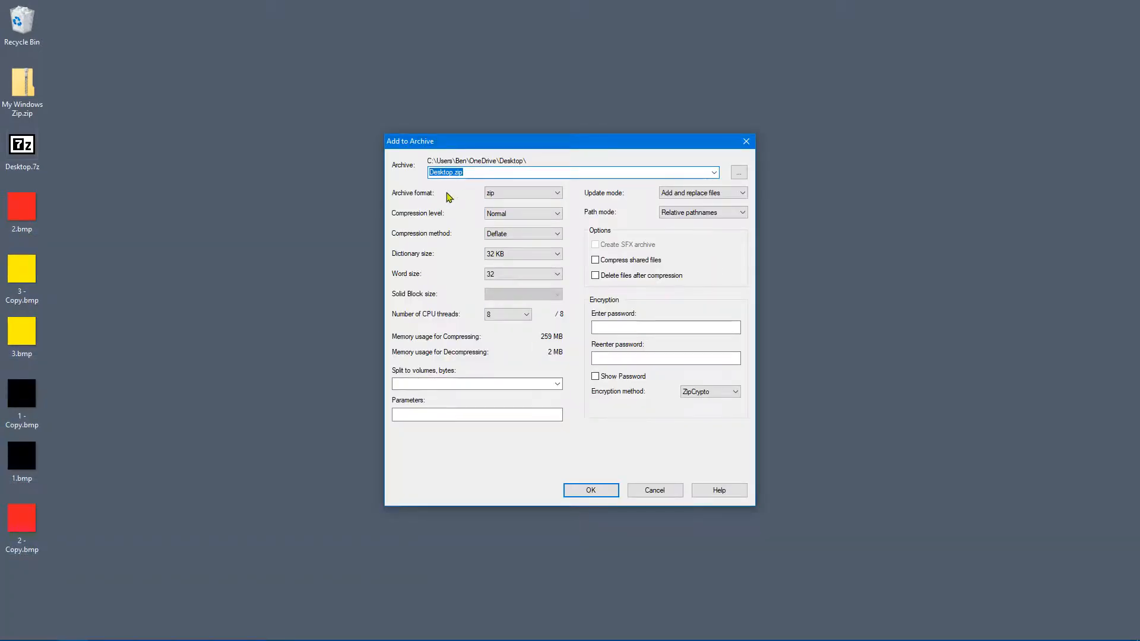
pyautogui.click(522, 215)
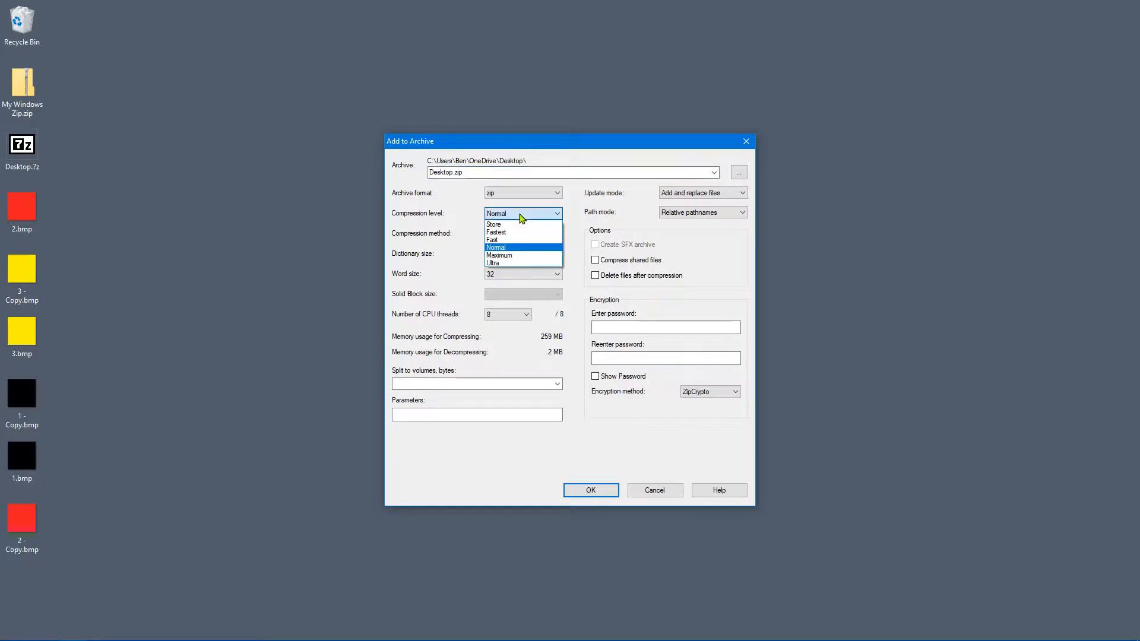
pyautogui.click(508, 263)
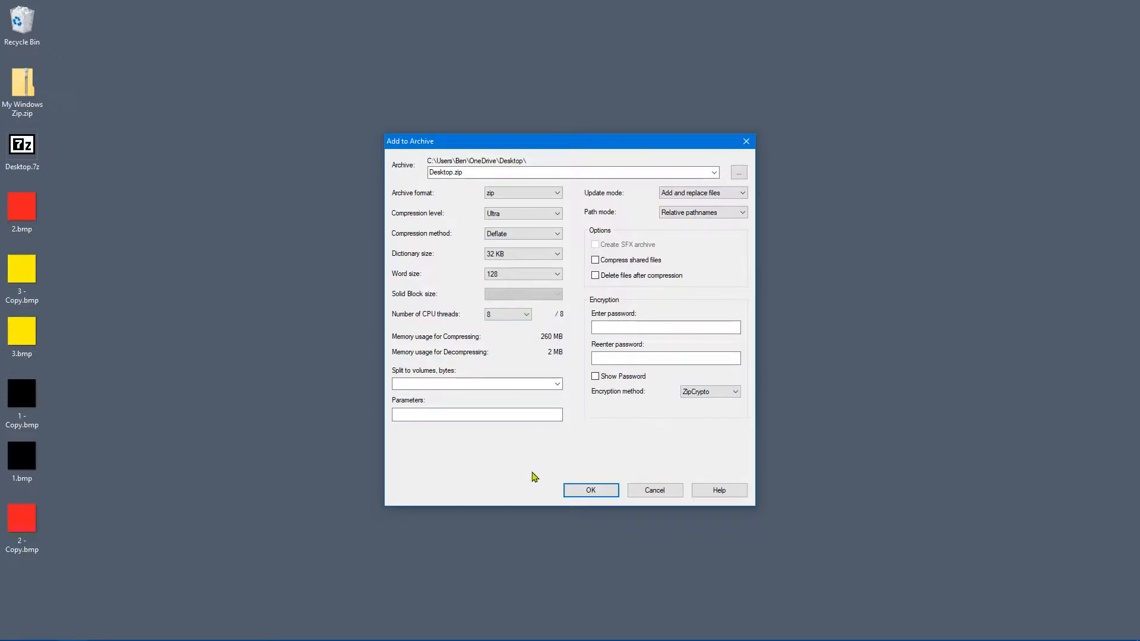
pyautogui.click(598, 493)
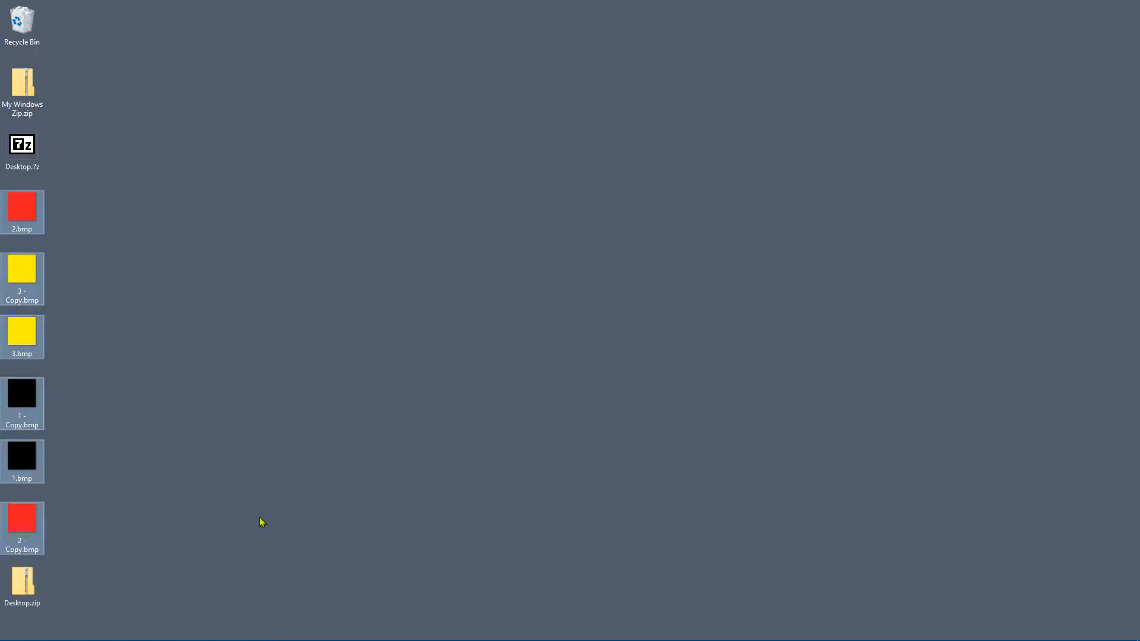
# - Place Desktop.zip directly below My Windows Zip.zip on the desktop and rename it as 7-Zip Desktop.zip
pyautogui.click(120, 577)
pyautogui.moveTo(20, 589); pyautogui.dragTo(52, 145)
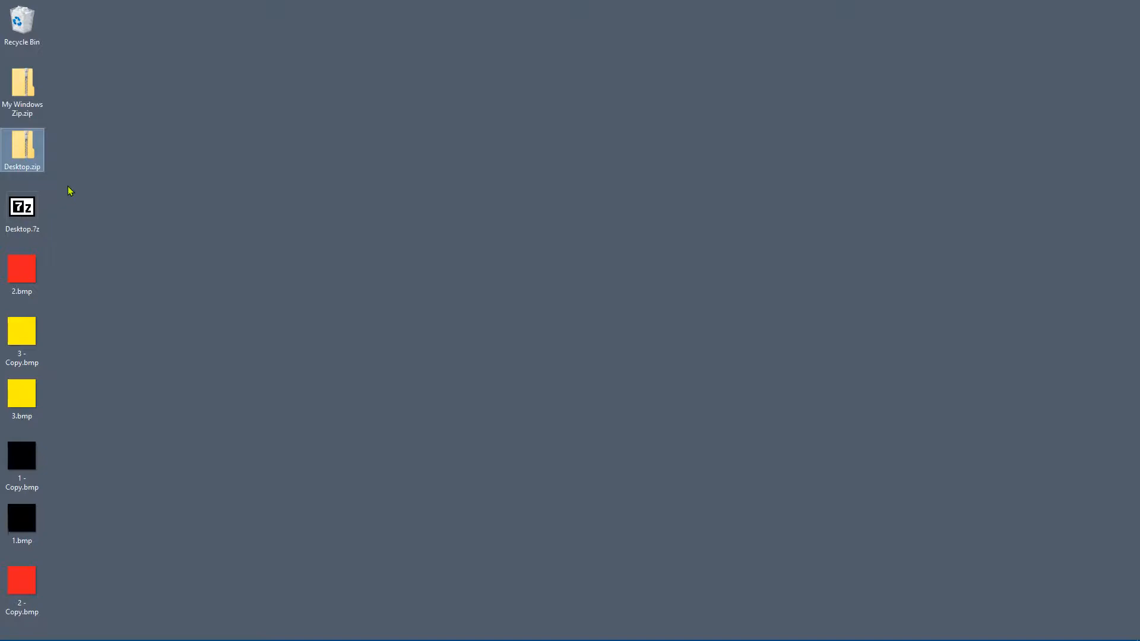
pyautogui.rightClick(30, 151)
pyautogui.click(86, 419)
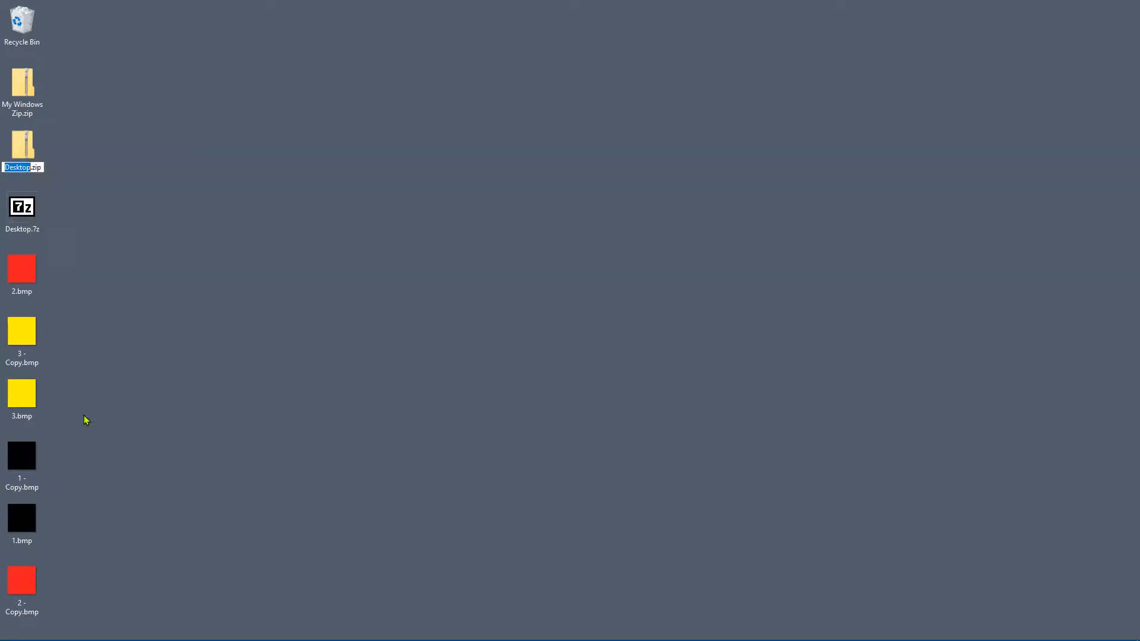
pyautogui.press('Home')
pyautogui.write('7-Zip')
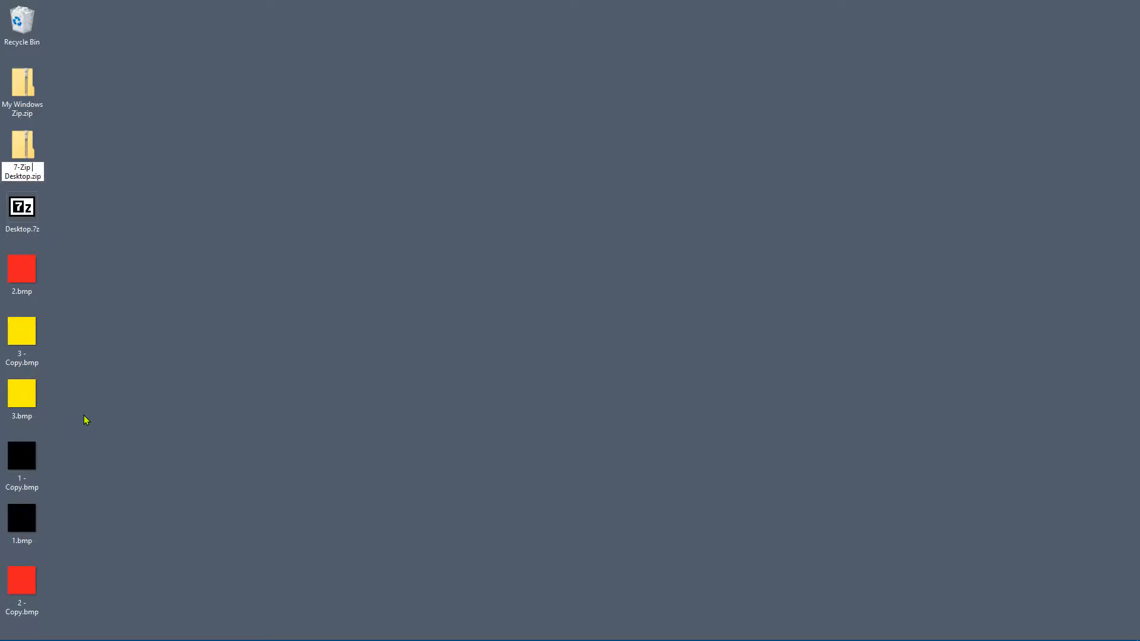
pyautogui.press('Return')
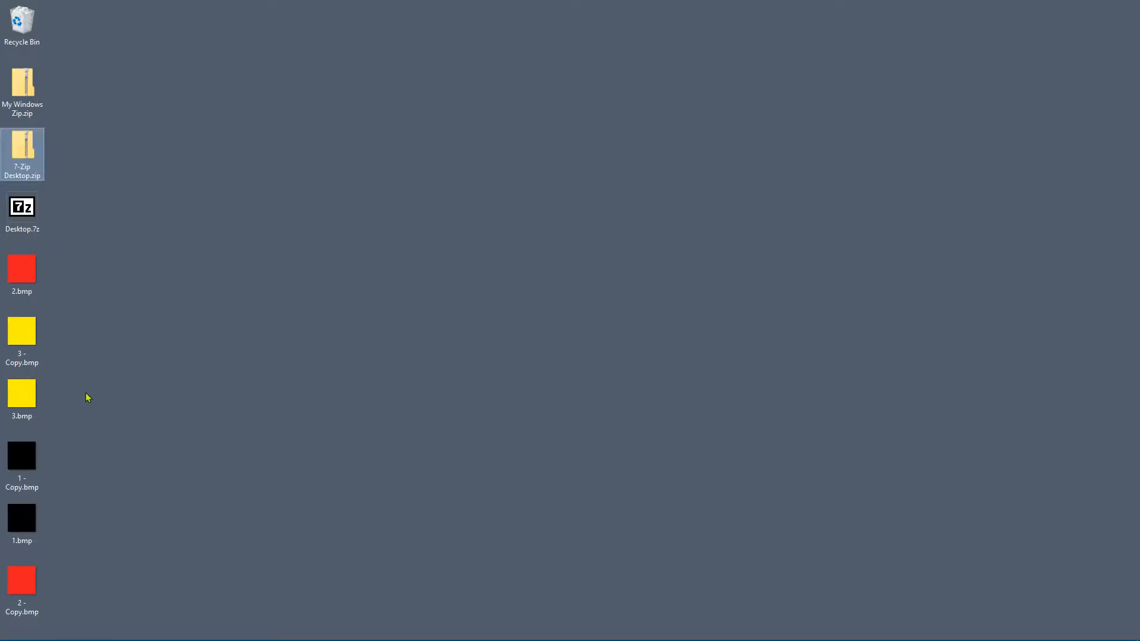
# - Compare the file sizes of My Windows Zip.zip and 7-Zip Desktop.zip in their properties, closing each one
pyautogui.rightClick(21, 77)
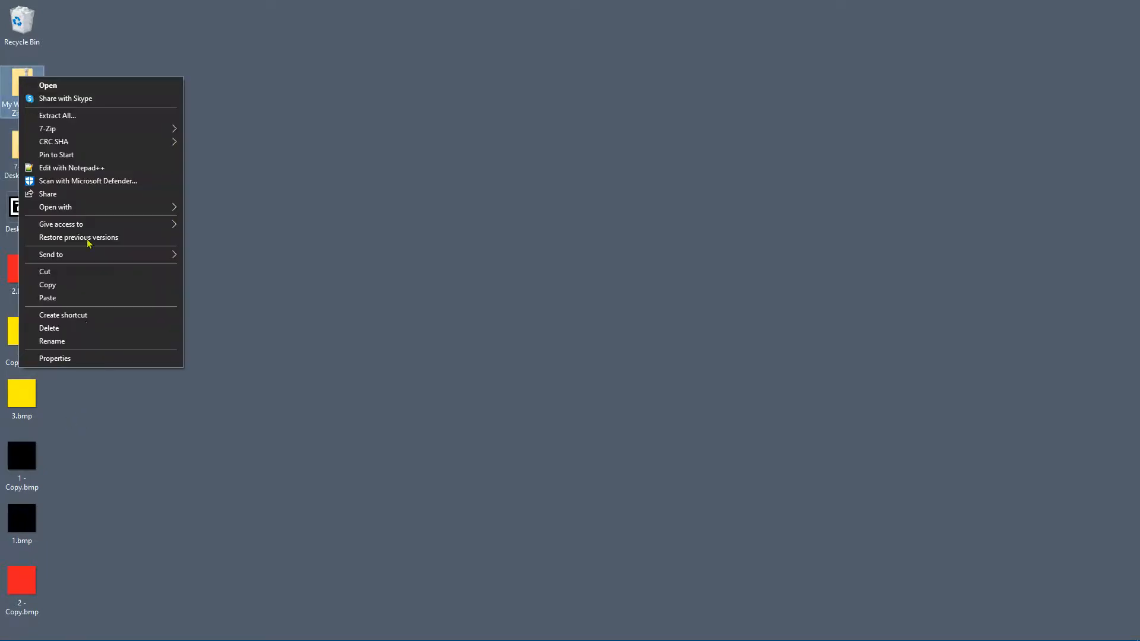
pyautogui.click(68, 360)
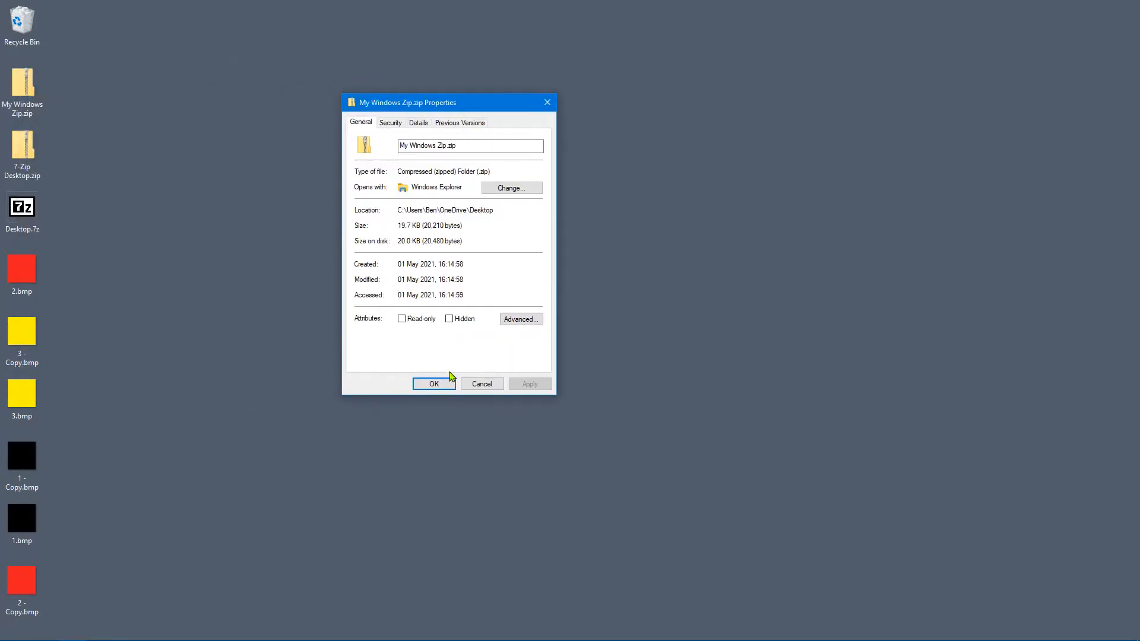
pyautogui.click(482, 384)
pyautogui.rightClick(25, 148)
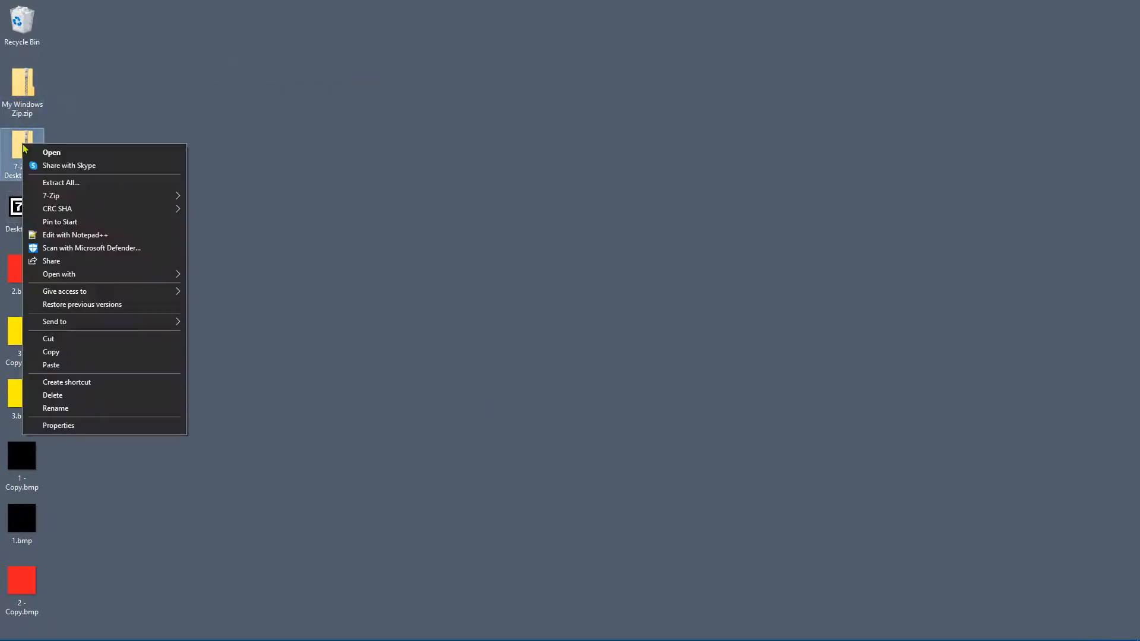
pyautogui.click(58, 426)
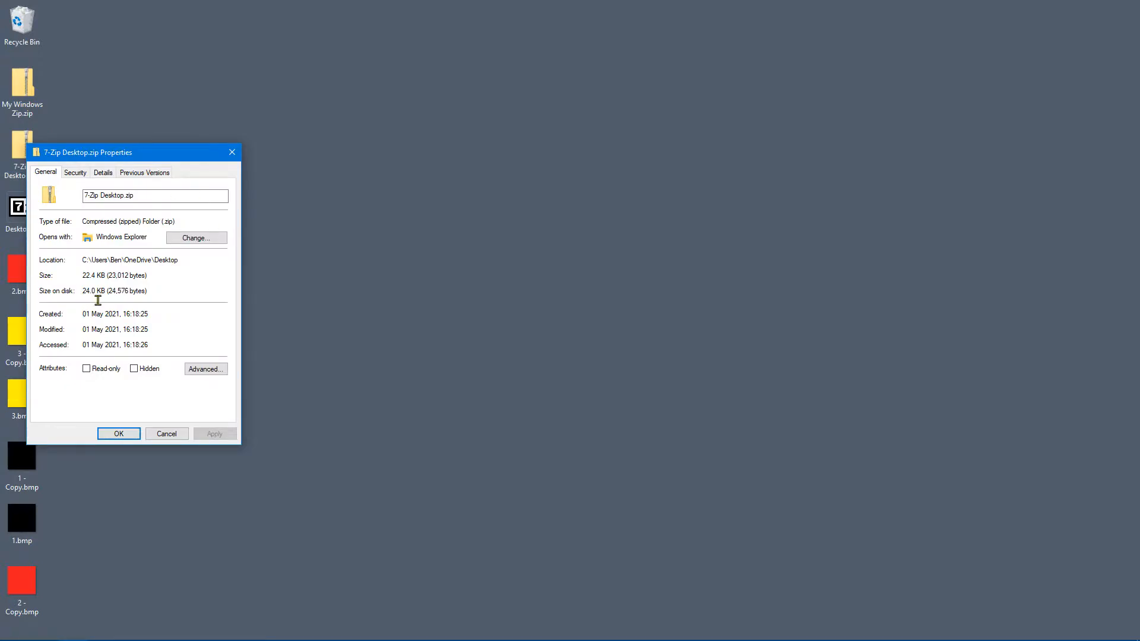
pyautogui.moveTo(159, 157); pyautogui.dragTo(406, 121)
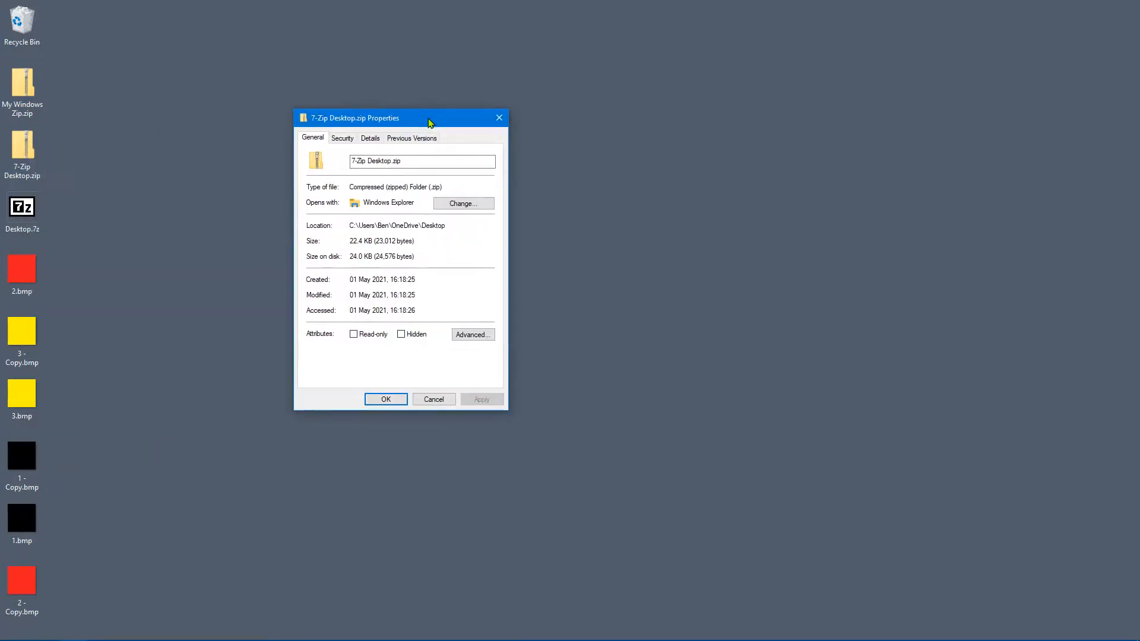
pyautogui.click(429, 398)
# - Recheck the file size of My Windows Zip.zip in its properties and close them
pyautogui.rightClick(30, 90)
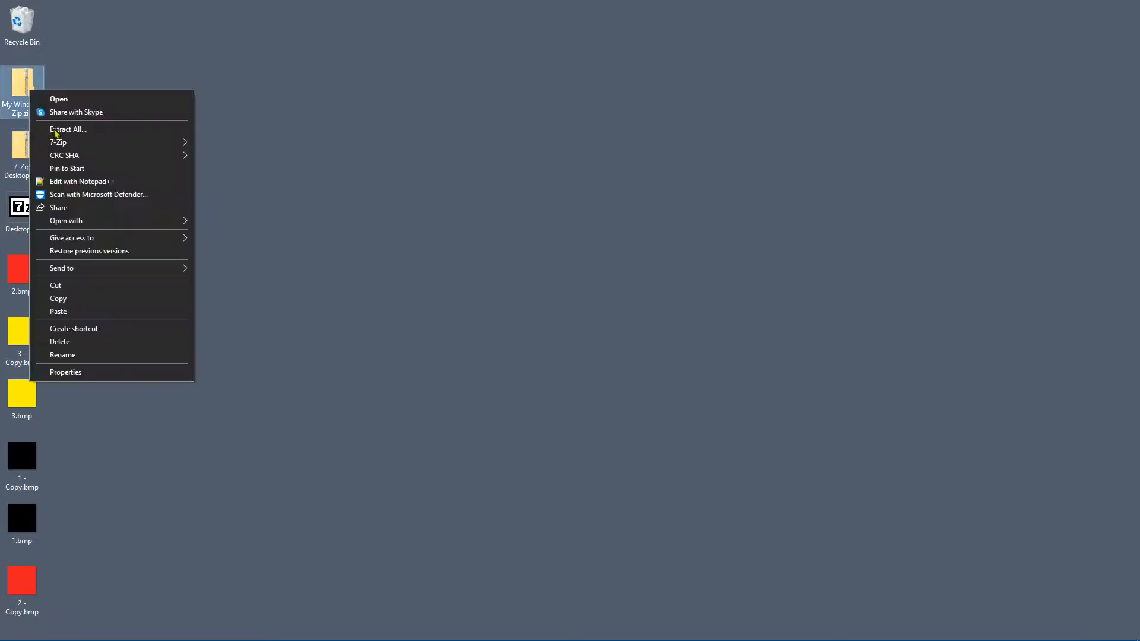
pyautogui.click(85, 373)
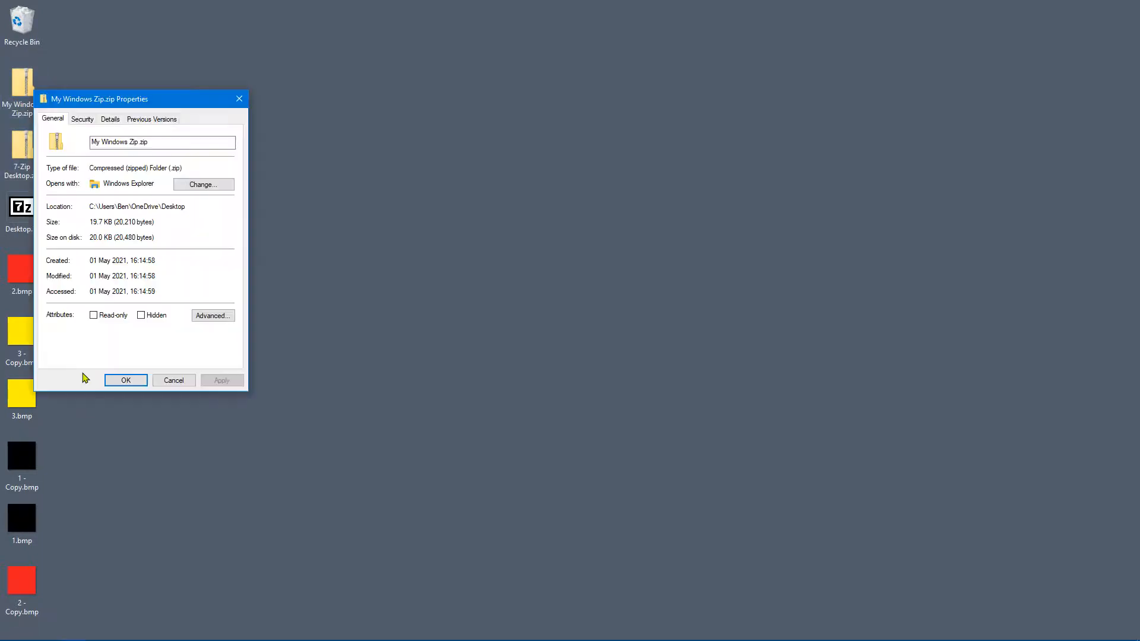
pyautogui.click(173, 382)
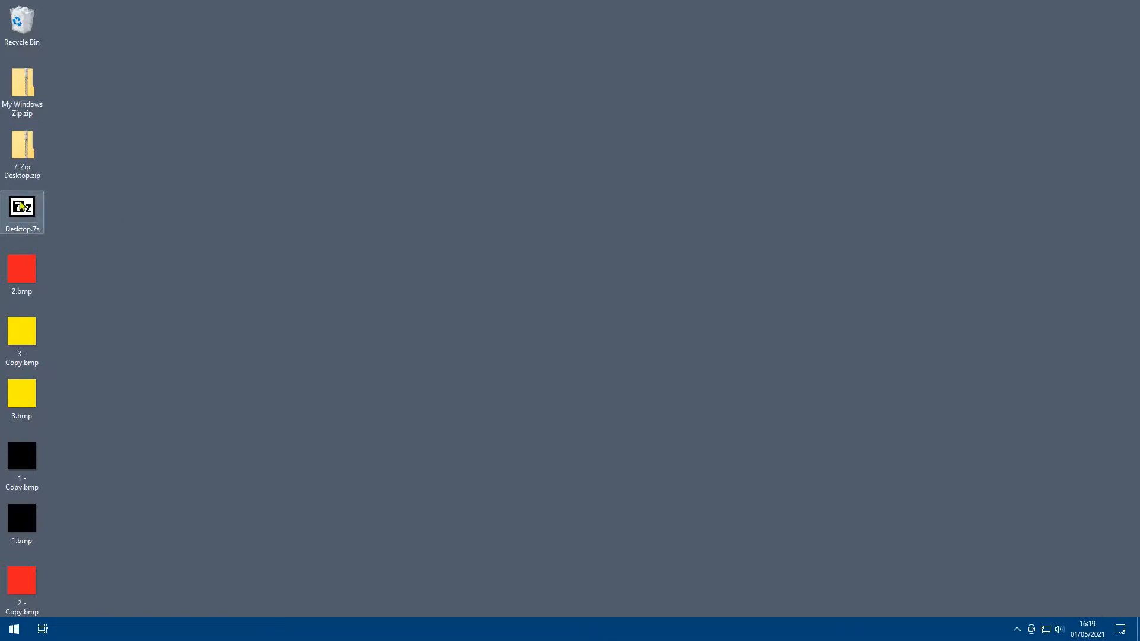
# - Delete 7-Zip Desktop.zip and start a new 7-Zip archive from the six bitmaps
pyautogui.rightClick(28, 148)
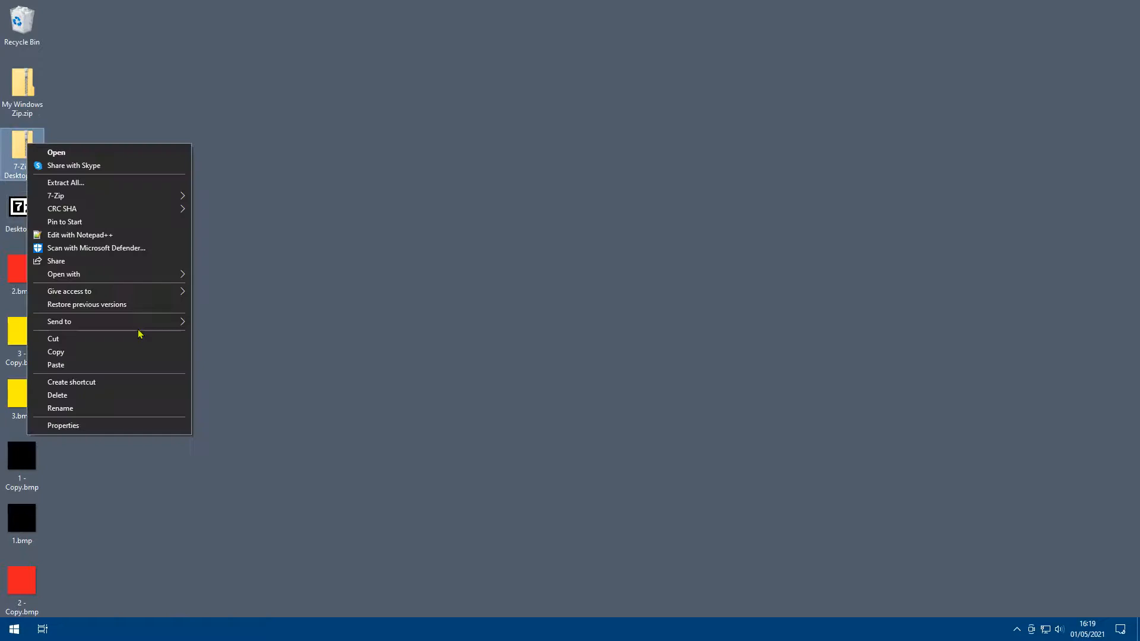
pyautogui.click(81, 394)
pyautogui.moveTo(98, 232); pyautogui.dragTo(56, 554)
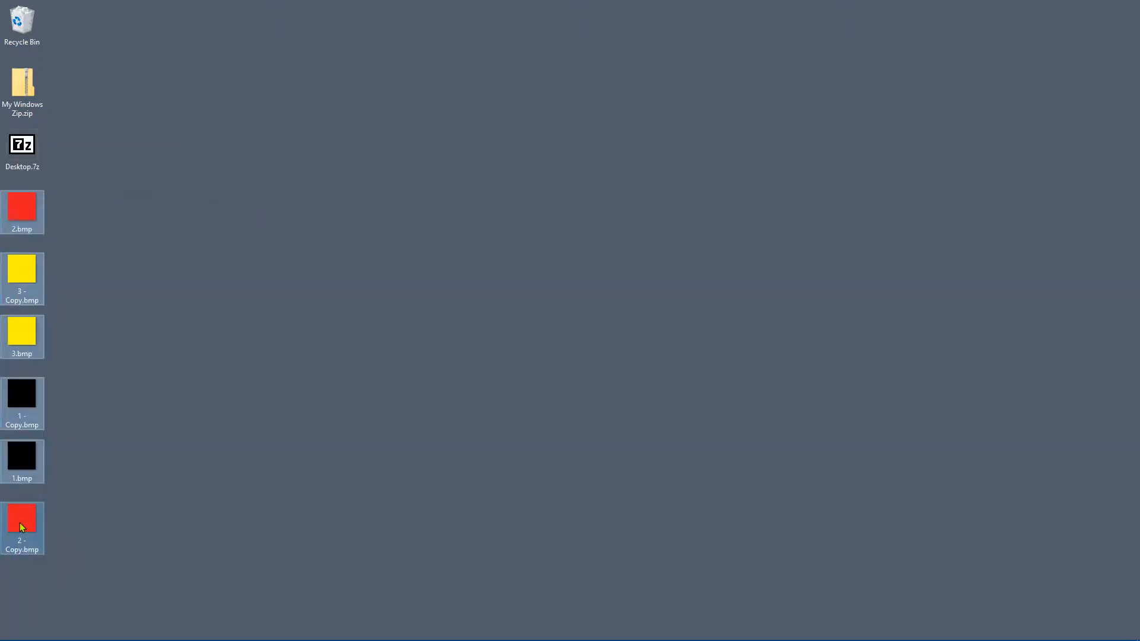
pyautogui.rightClick(21, 519)
pyautogui.moveTo(48, 333)
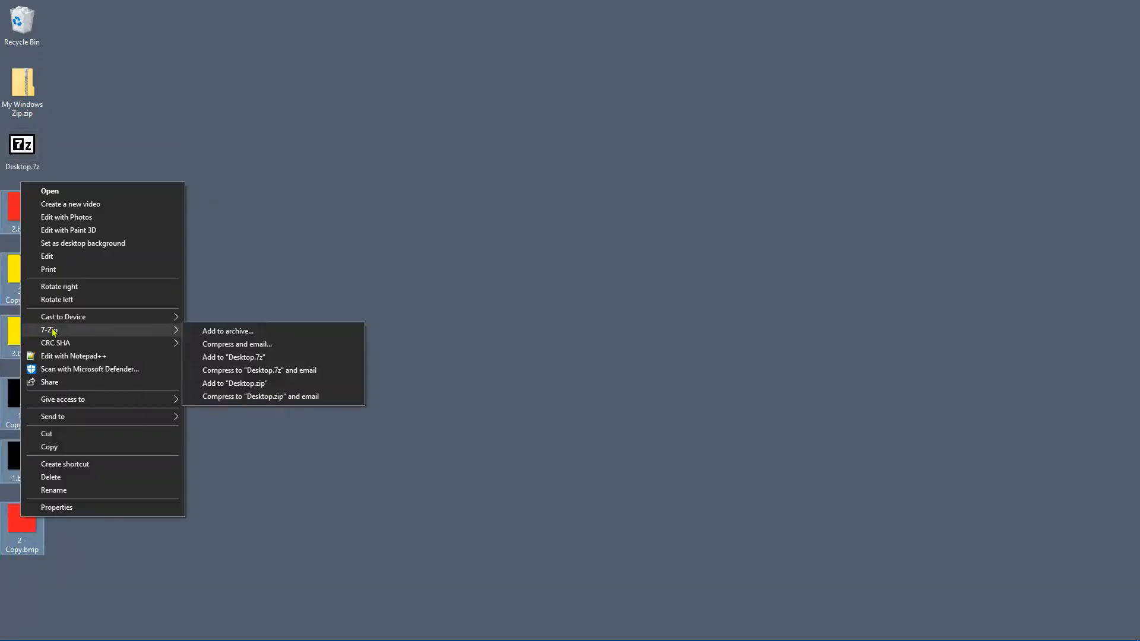
pyautogui.click(255, 331)
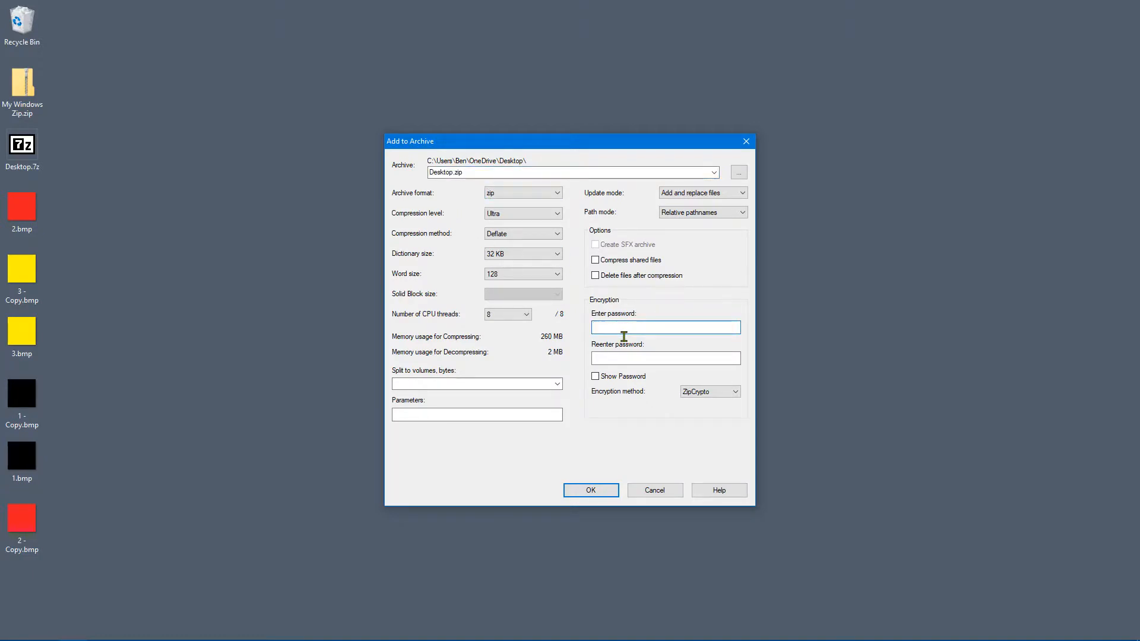
# - Review the encryption methods available for the zip archive and set the method to AES-256
pyautogui.click(736, 394)
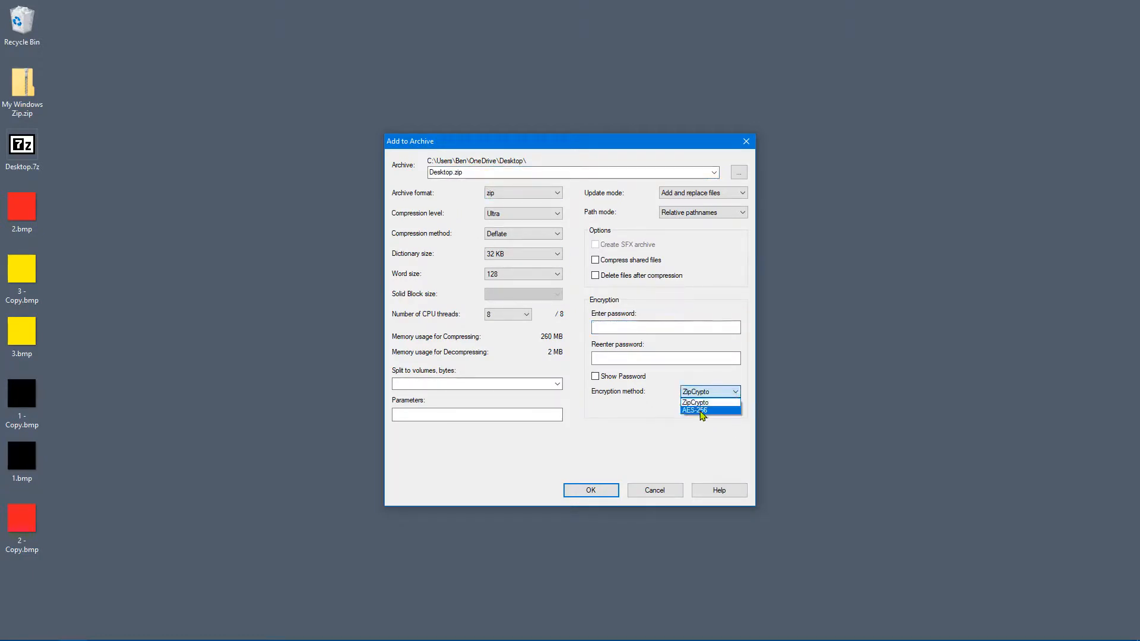
pyautogui.click(627, 426)
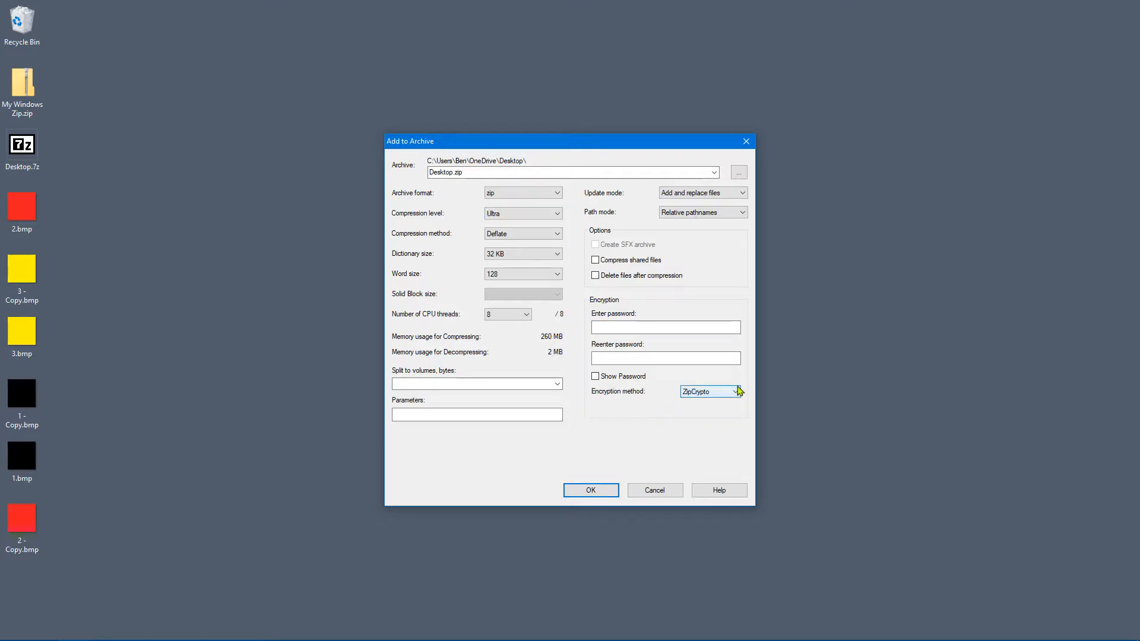
pyautogui.click(703, 393)
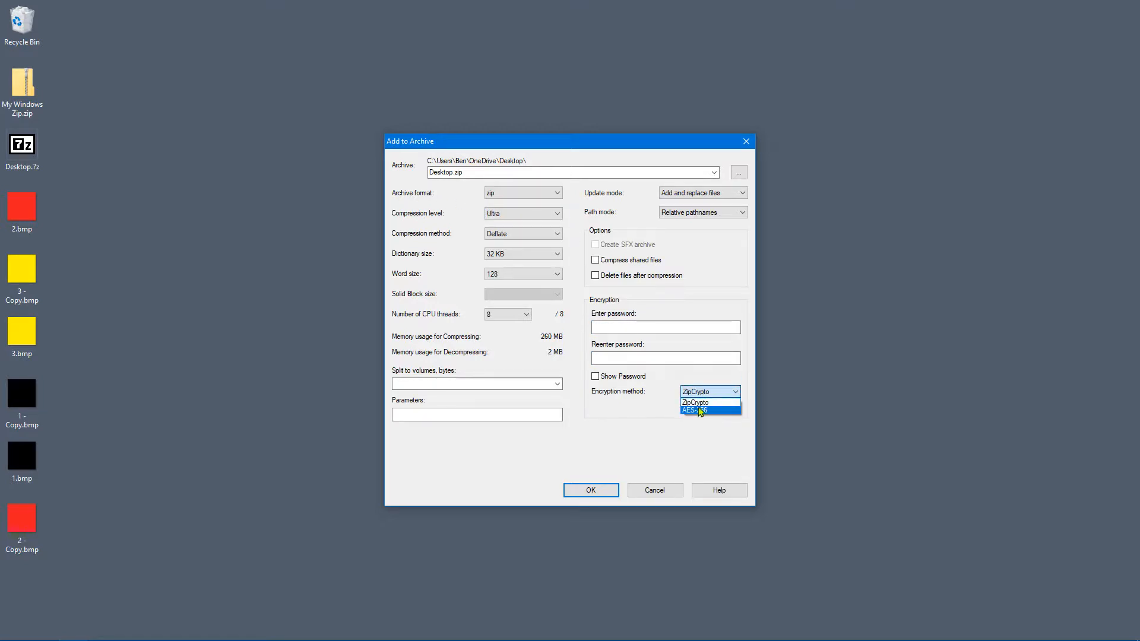
pyautogui.click(699, 404)
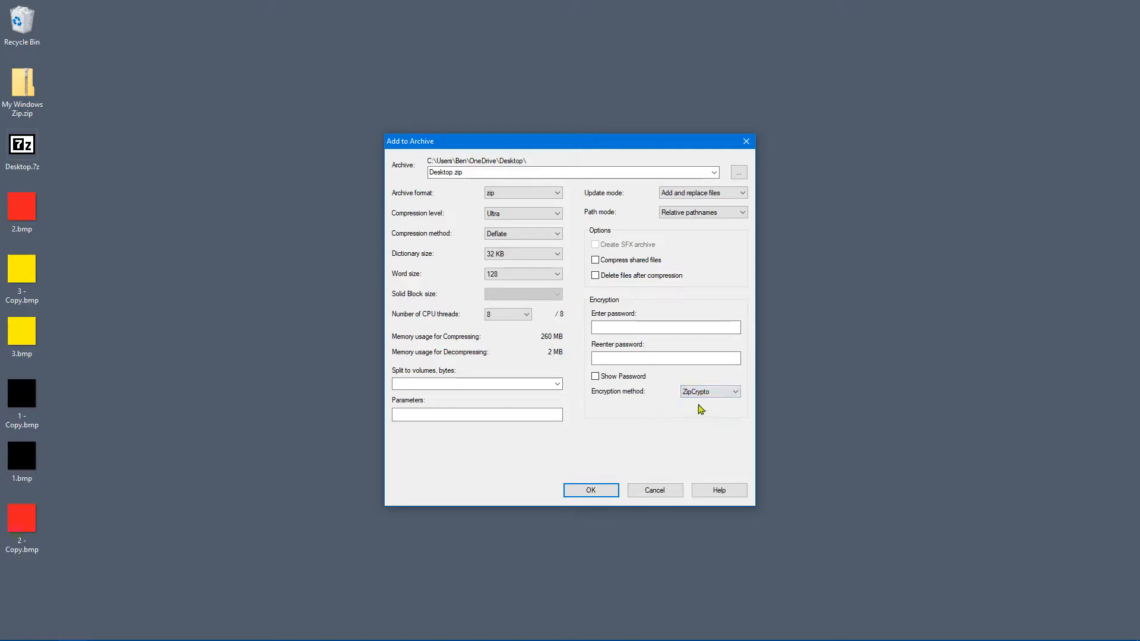
pyautogui.click(710, 392)
pyautogui.click(696, 410)
# - Enter and re-enter the archive password, and create the encrypted Desktop.zip
pyautogui.click(626, 332)
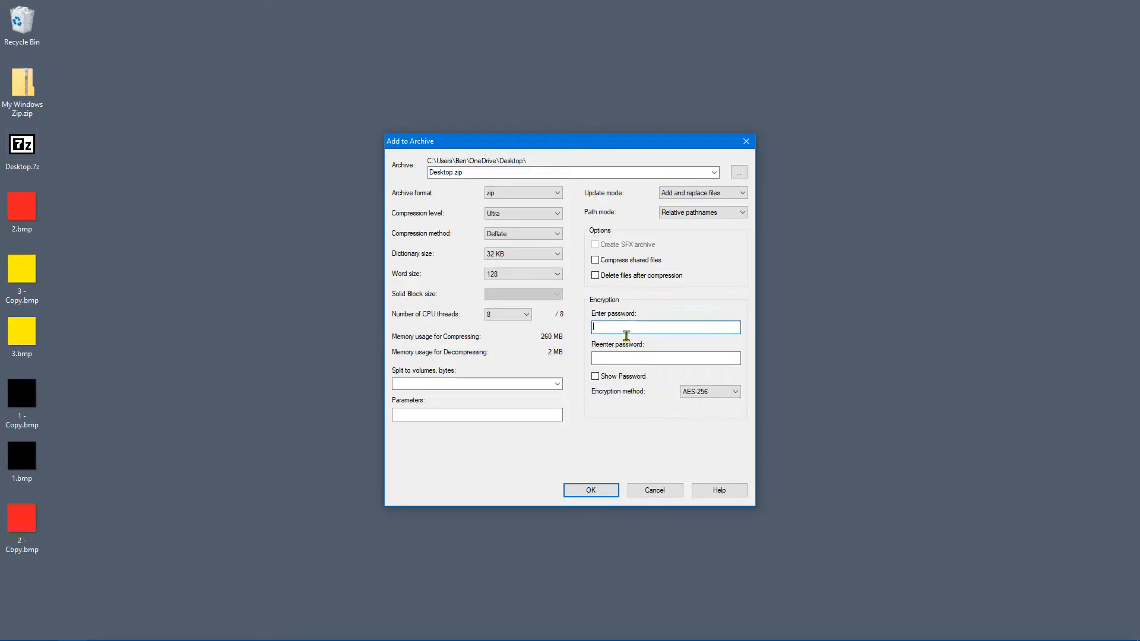
pyautogui.write('***')
pyautogui.click(618, 358)
pyautogui.write('**')
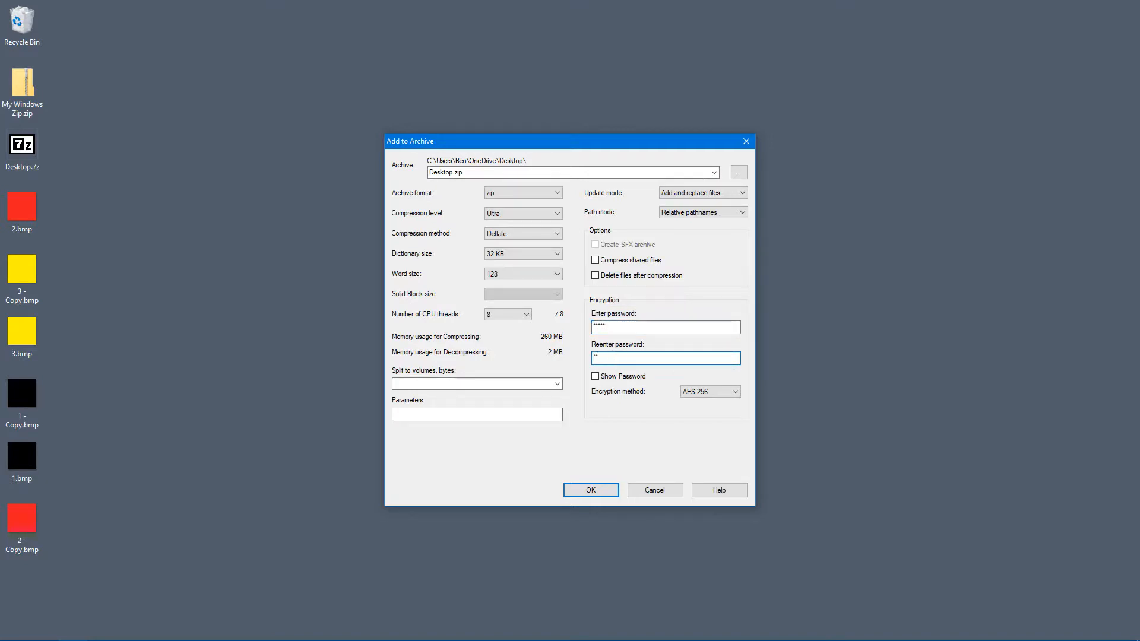
pyautogui.write('***')
pyautogui.click(607, 492)
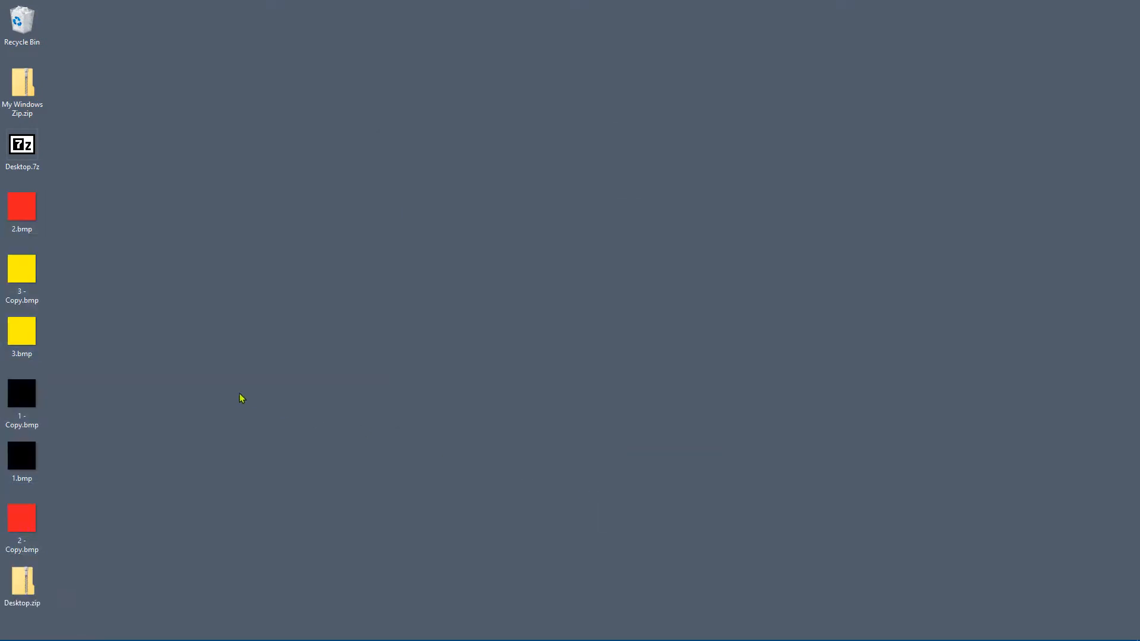
# - Open Desktop.zip in File Explorer, try to open 2.bmp and 1.bmp from it, and dismiss each error
pyautogui.doubleClick(23, 585)
pyautogui.doubleClick(418, 268)
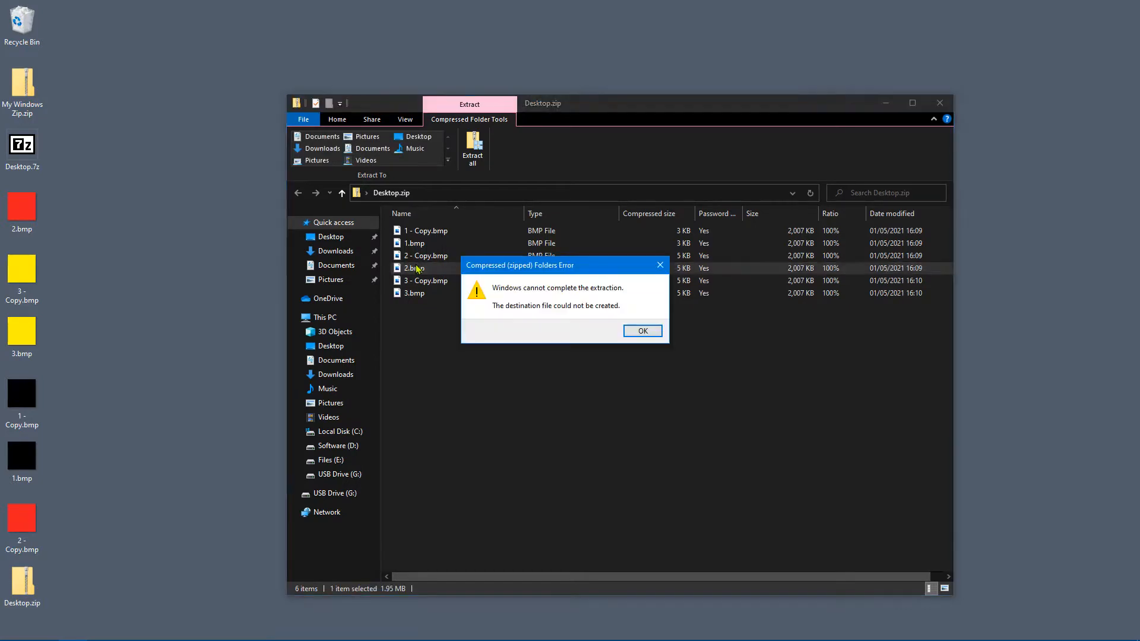
pyautogui.click(644, 332)
pyautogui.doubleClick(411, 244)
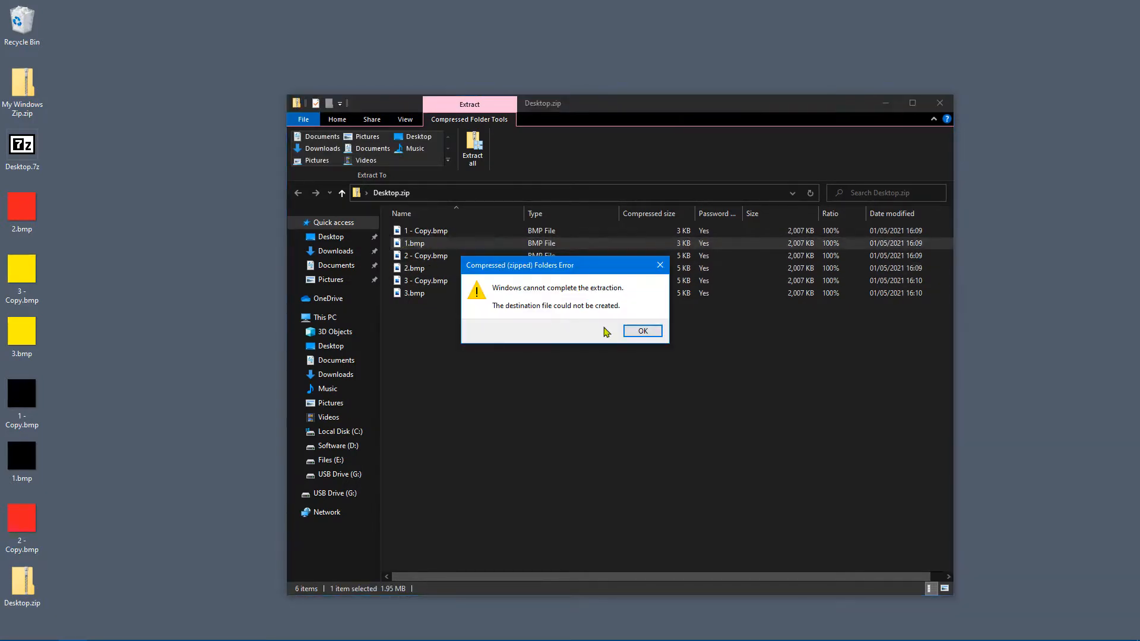
pyautogui.click(644, 333)
# - Try to extract all files from Desktop.zip into the suggested Desktop folder, and cancel the interrupted copy
pyautogui.click(474, 148)
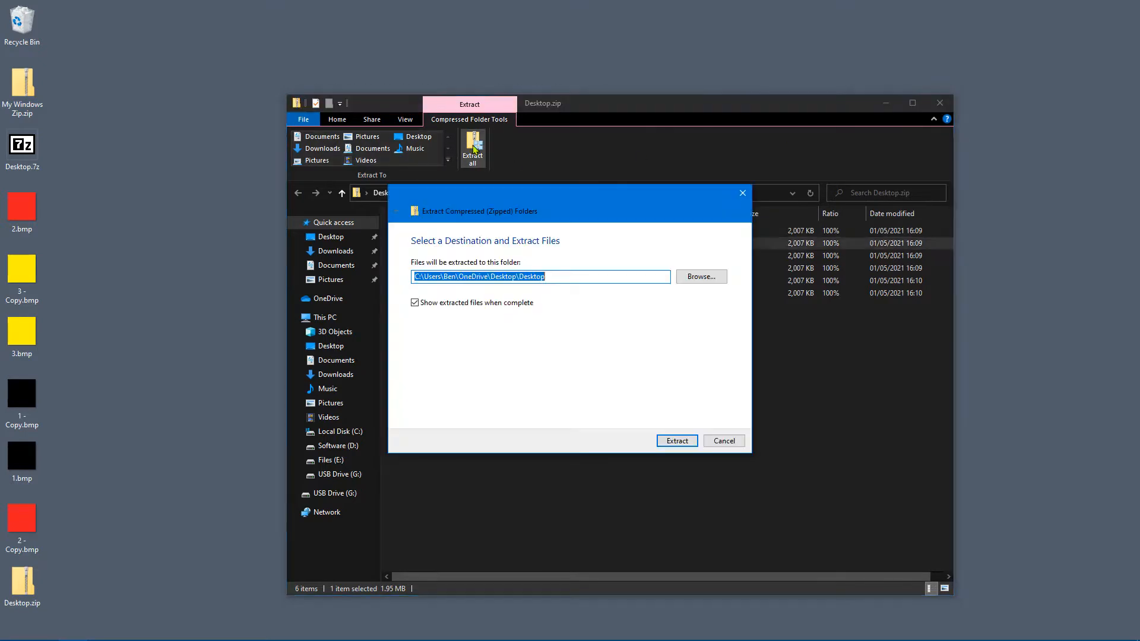
pyautogui.click(676, 441)
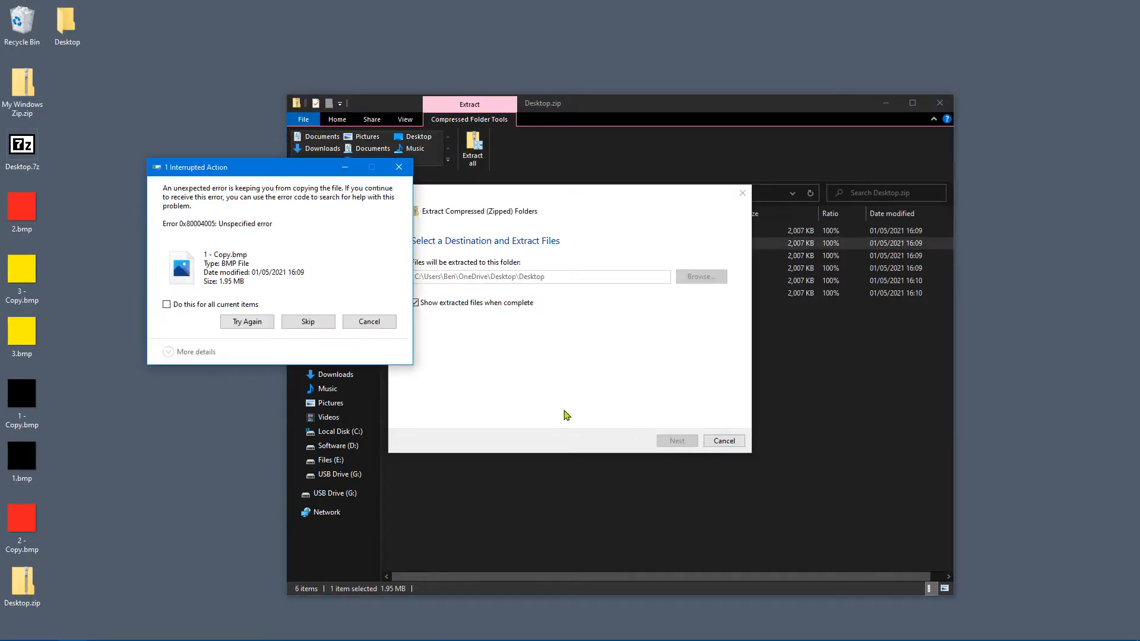
pyautogui.click(369, 321)
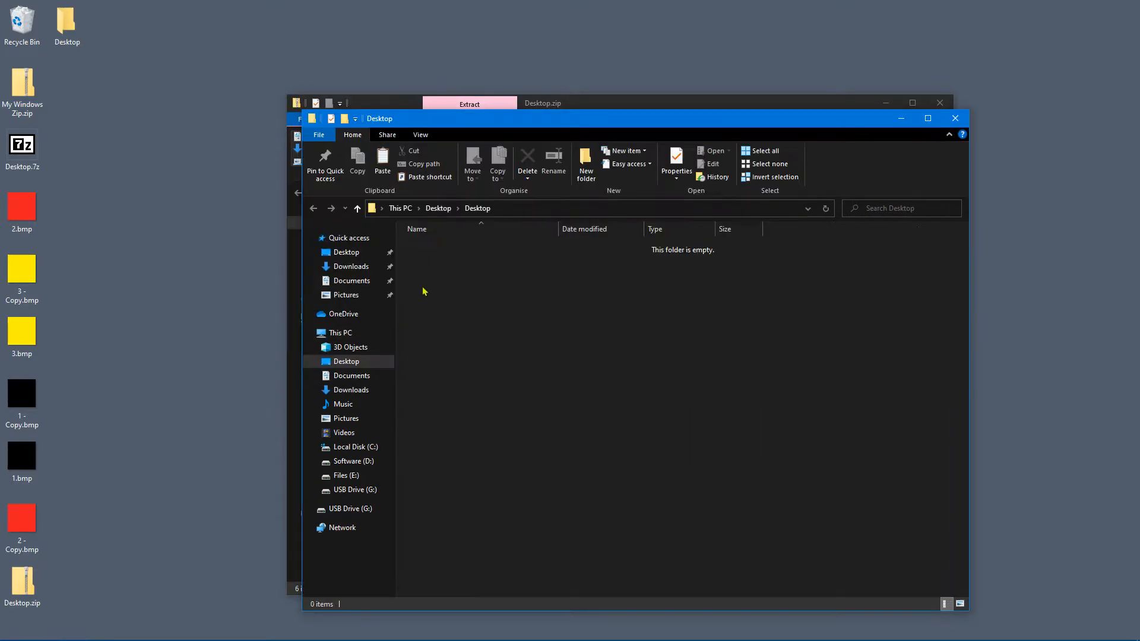
# - Close the empty extracted Desktop folder and the Desktop.zip window, and check the details of Desktop.zip on the desktop
pyautogui.click(955, 119)
pyautogui.click(940, 103)
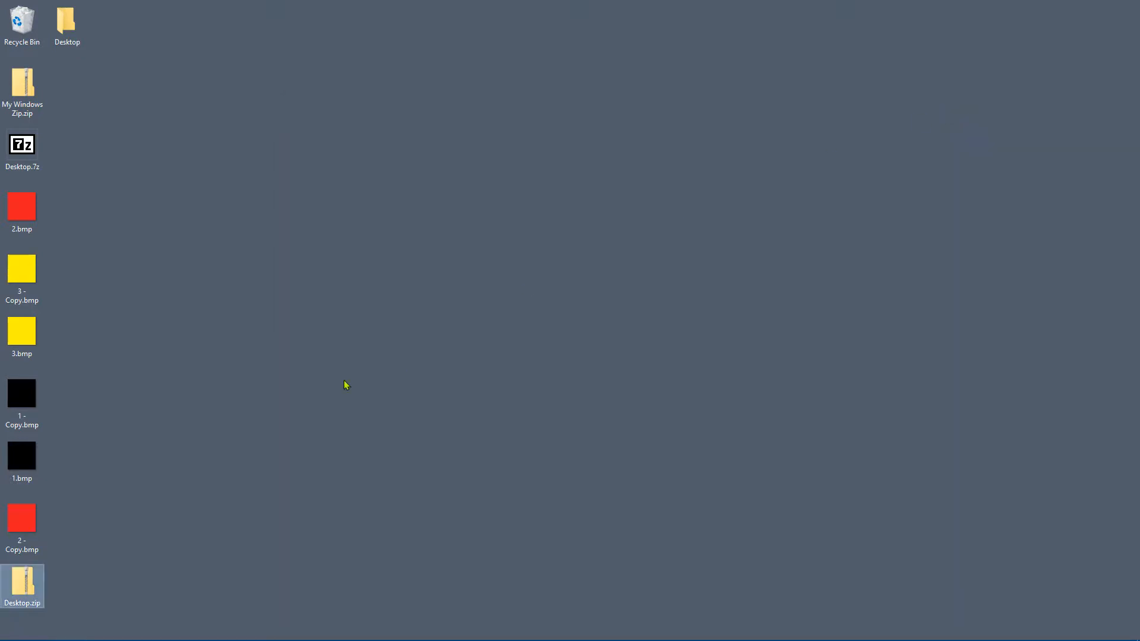
pyautogui.moveTo(45, 584)
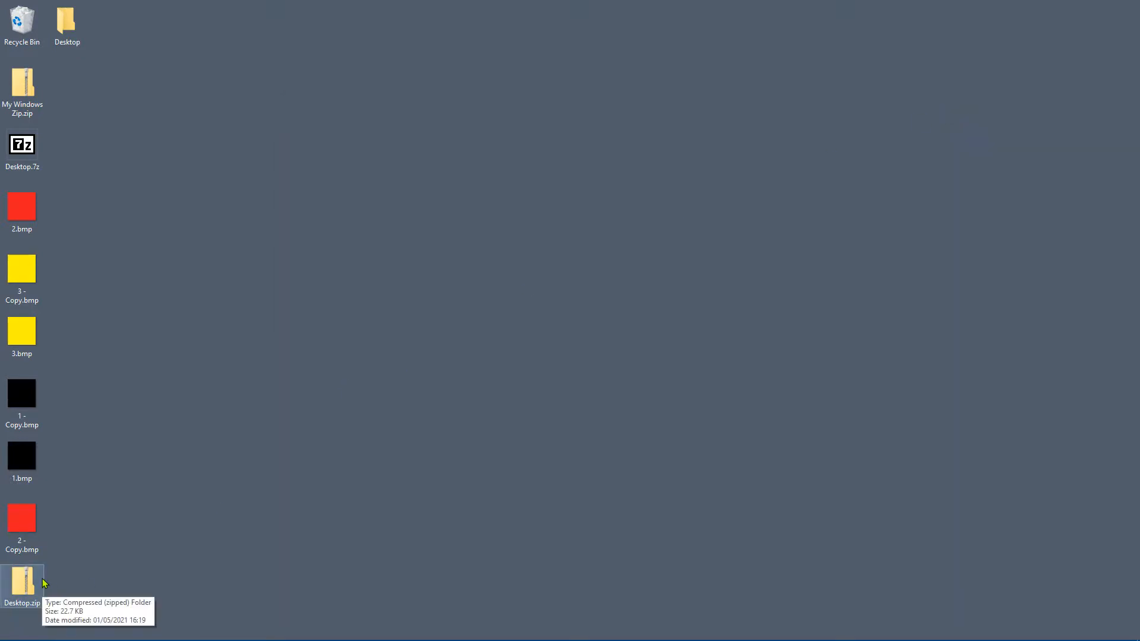
pyautogui.click(83, 579)
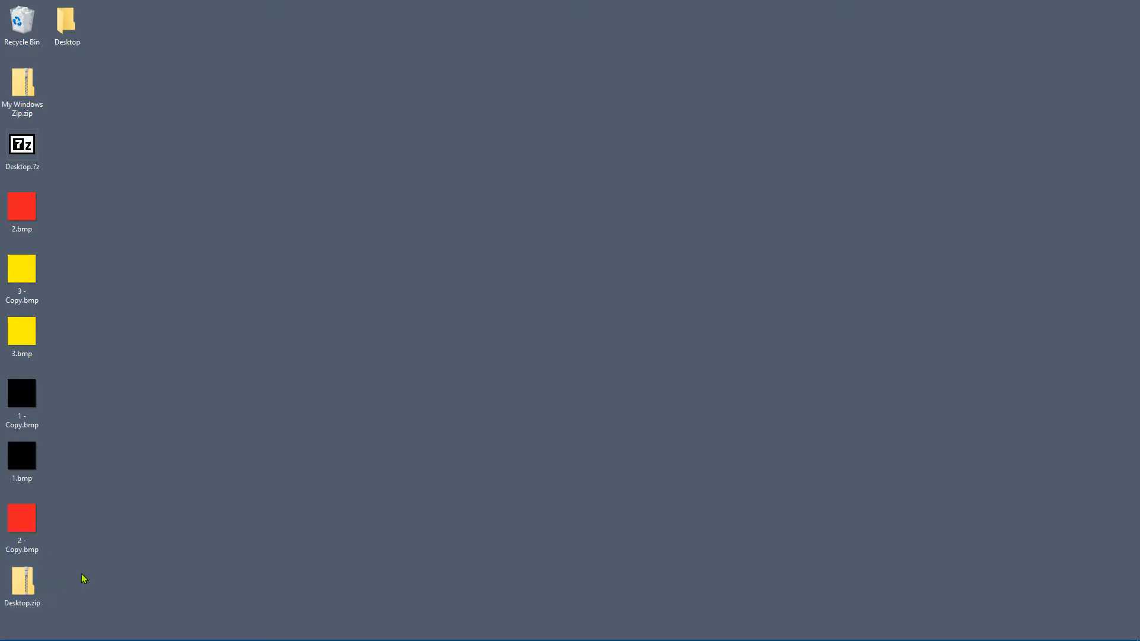
# - Open Desktop.zip in 7-Zip, try to open 2 - Copy.bmp, cancel the password request, and close the archive
pyautogui.rightClick(28, 571)
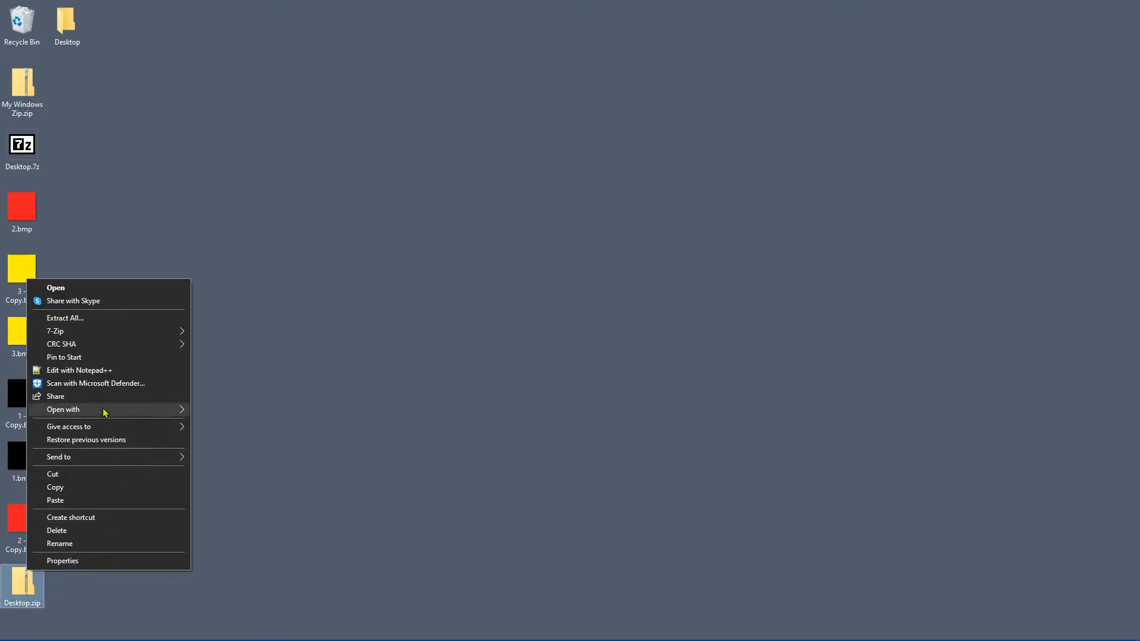
pyautogui.moveTo(112, 409)
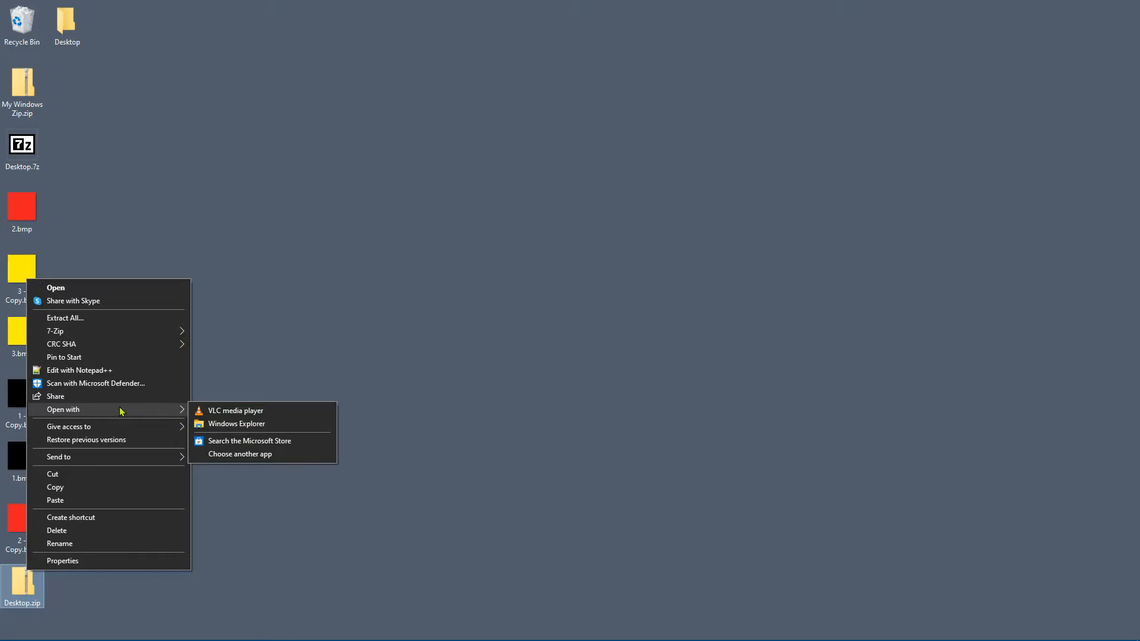
pyautogui.moveTo(70, 331)
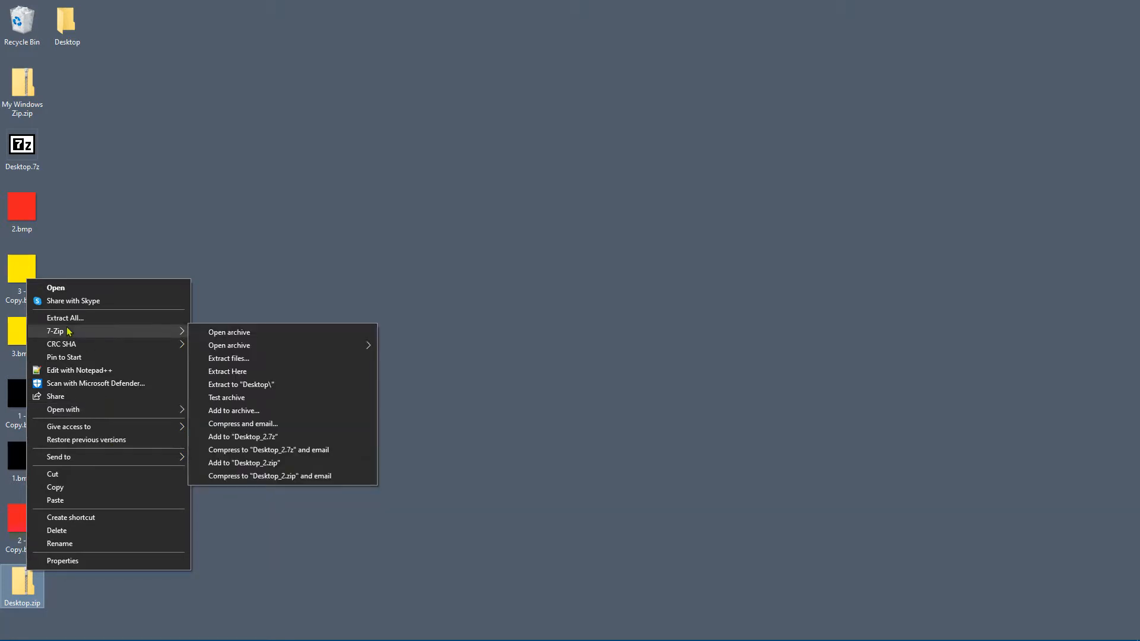
pyautogui.click(221, 331)
pyautogui.doubleClick(276, 243)
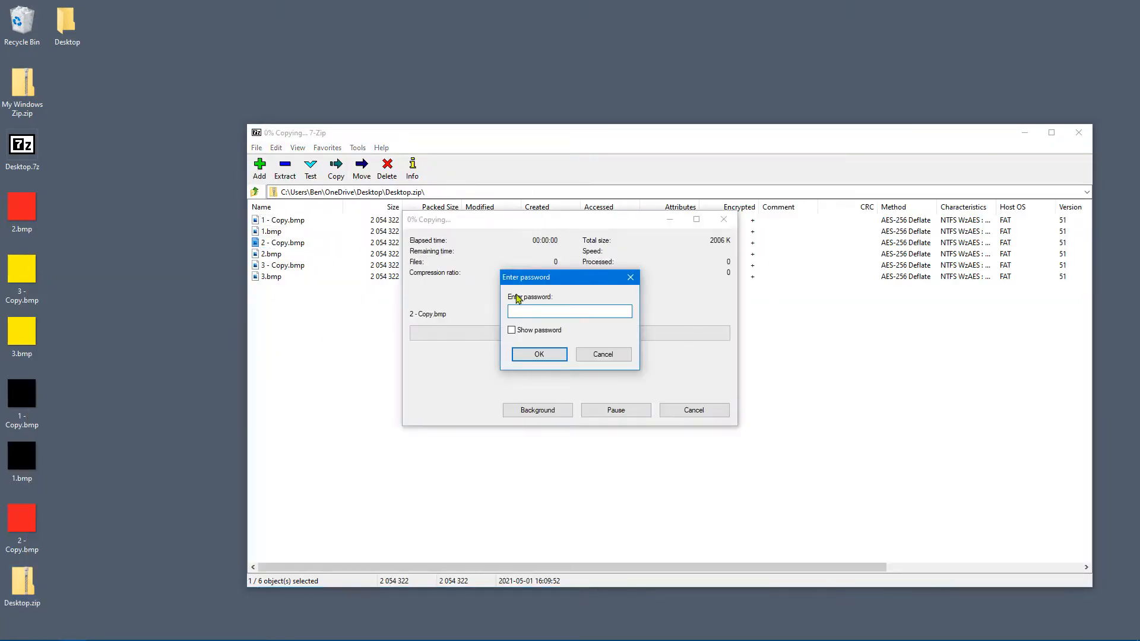
pyautogui.click(595, 358)
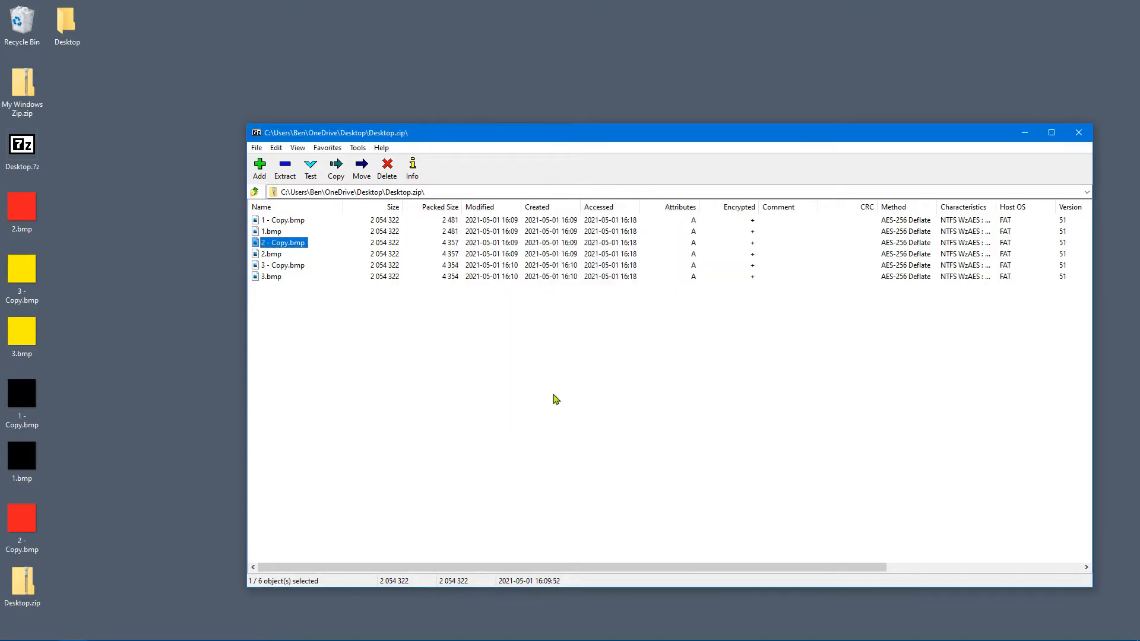
pyautogui.click(1079, 133)
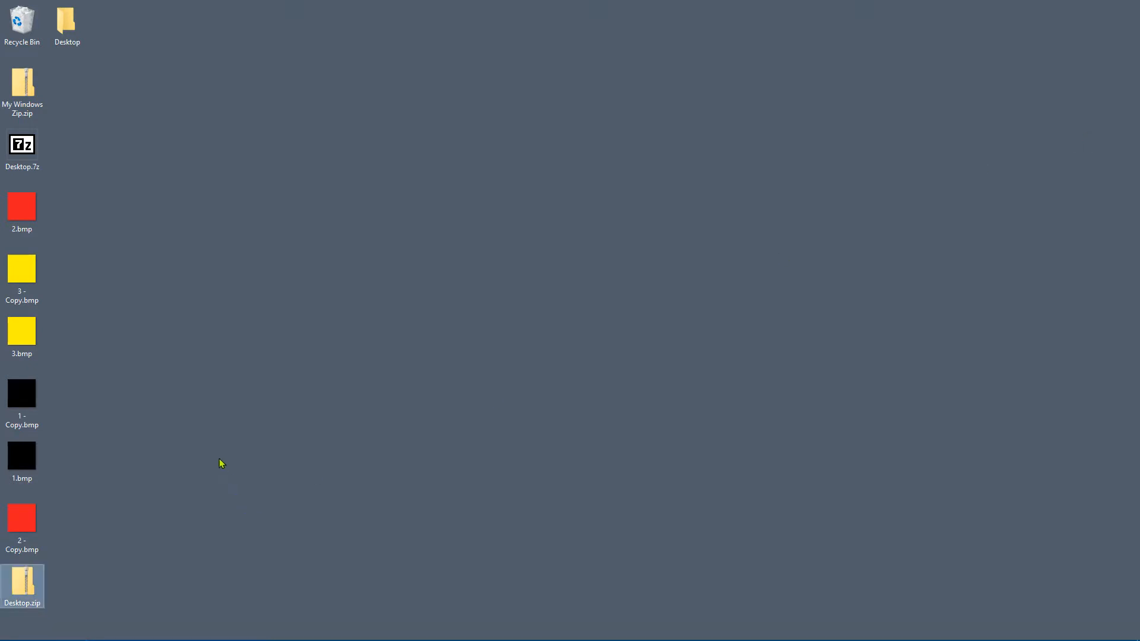
pyautogui.moveTo(164, 66); pyautogui.dragTo(2, 640)
pyautogui.click(179, 440)
pyautogui.click(22, 584)
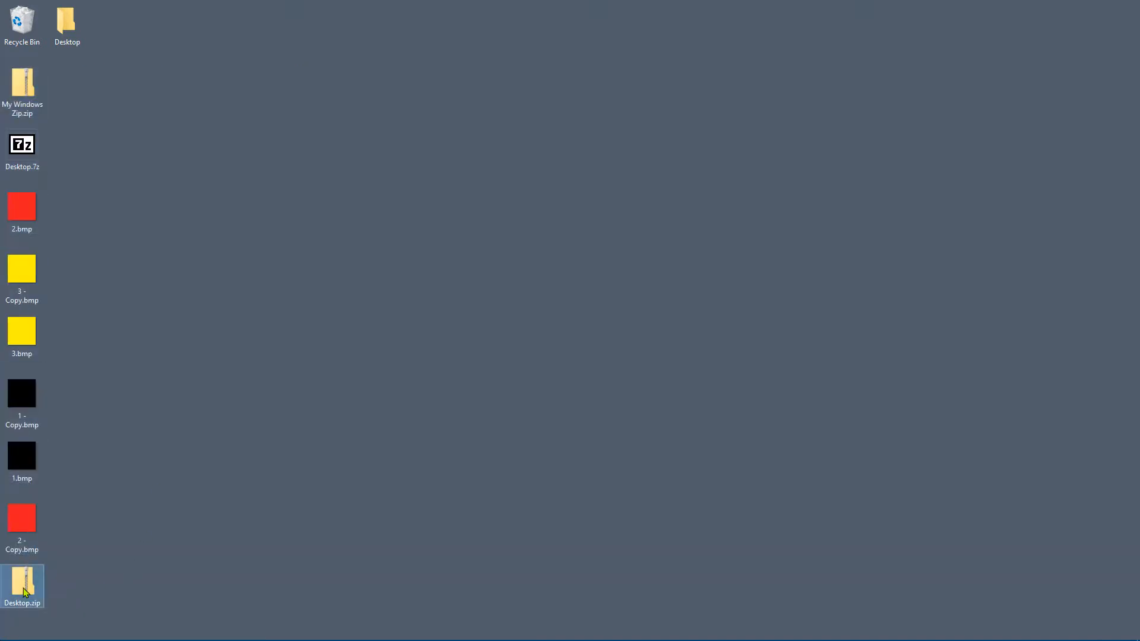
pyautogui.click(186, 378)
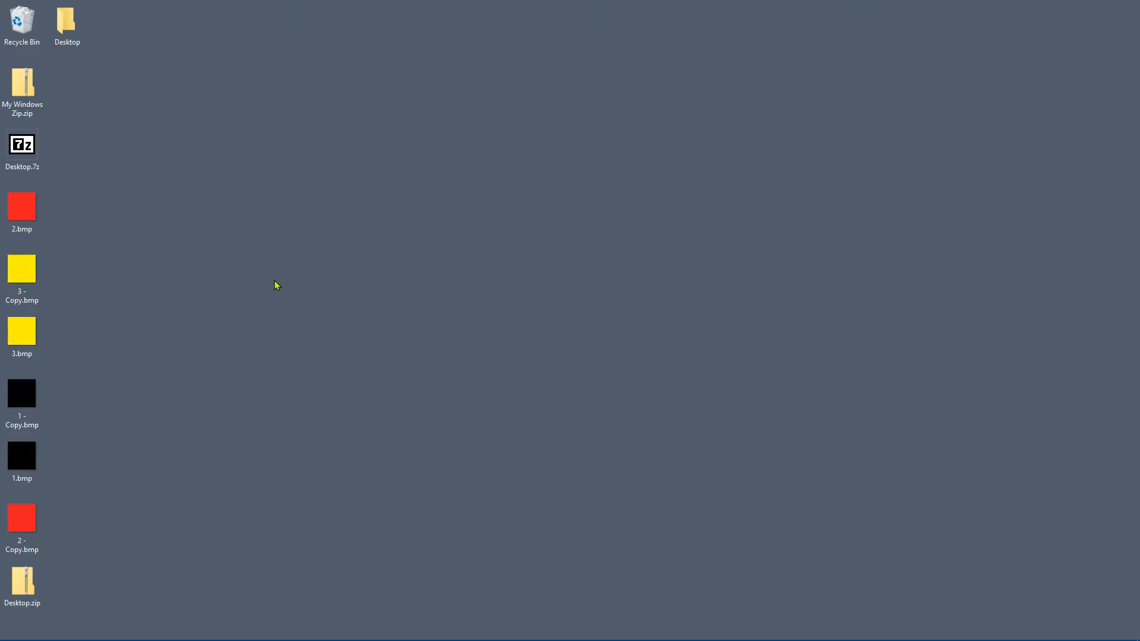
# - Search the web in Microsoft Edge for "lastpass password generator" and open LastPass's Password Generator page, dismissing its cookie notice
pyautogui.click(8, 638)
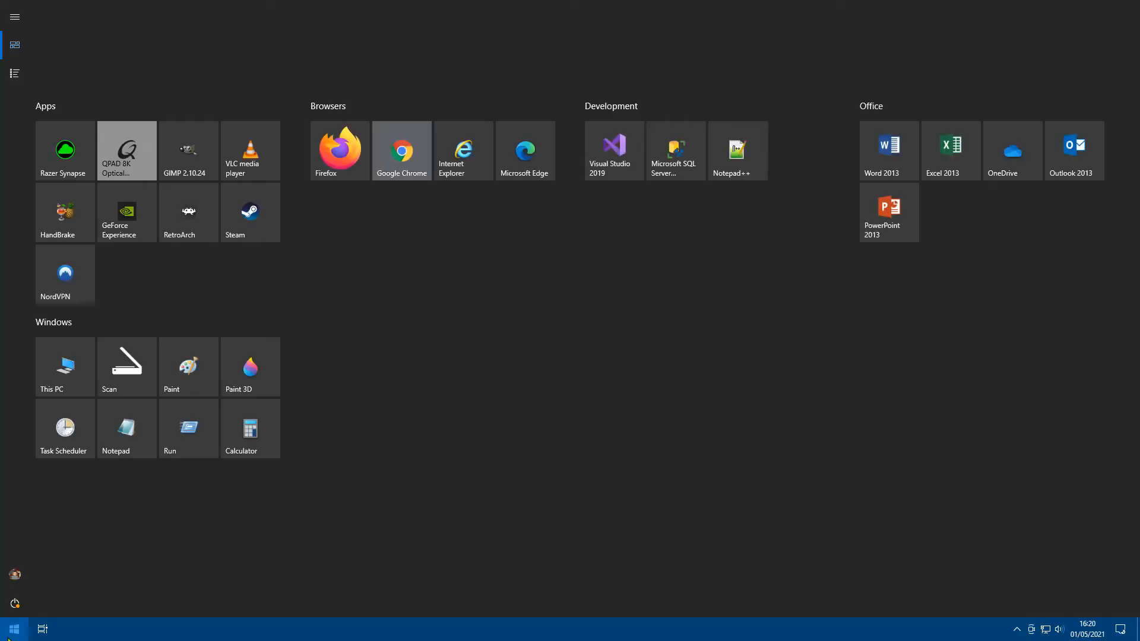
pyautogui.click(530, 148)
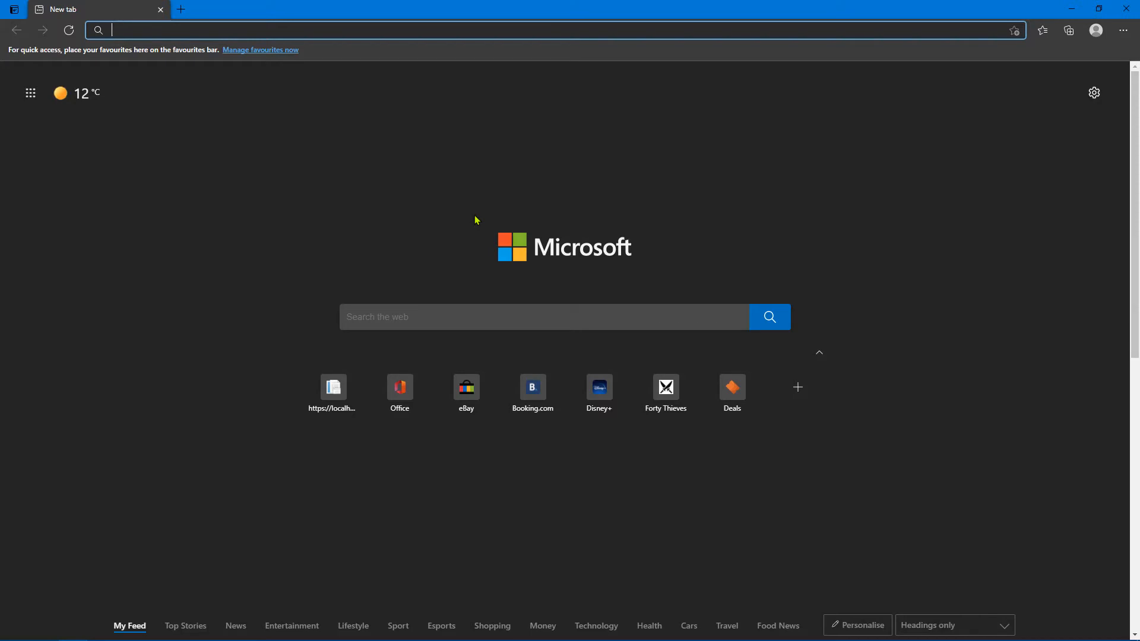
pyautogui.write('last pass')
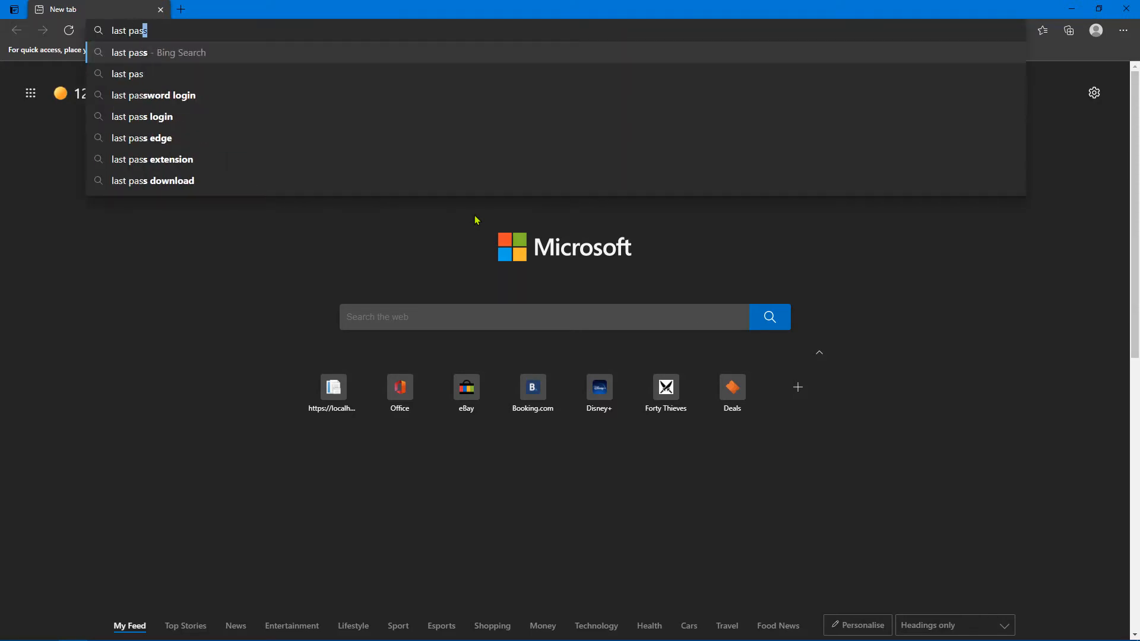
pyautogui.write(' passw')
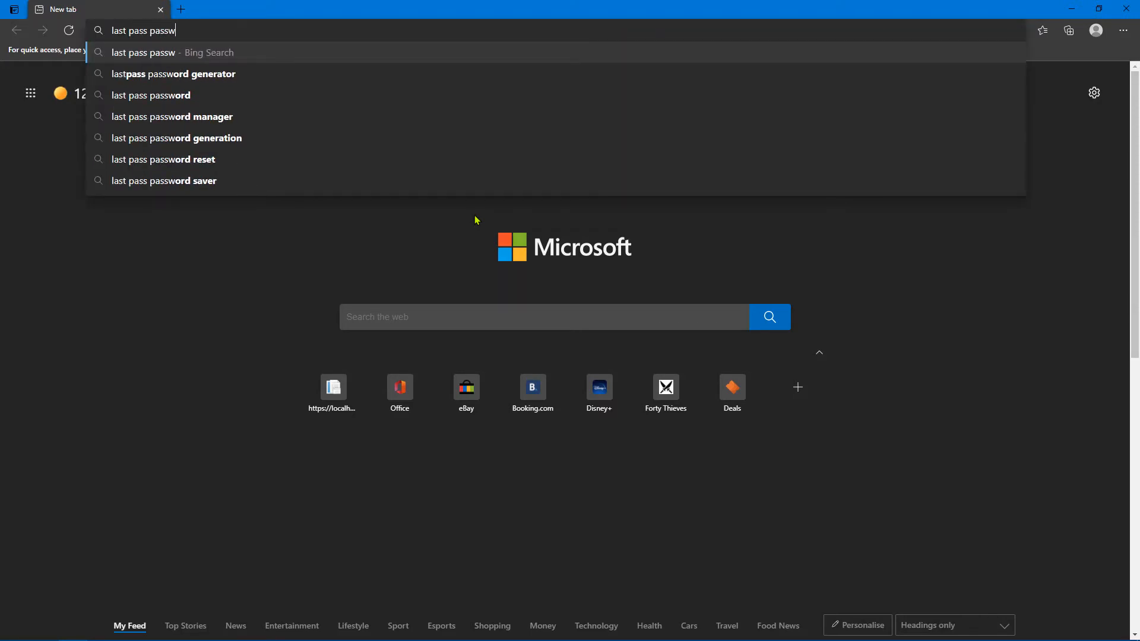
pyautogui.press('Down')
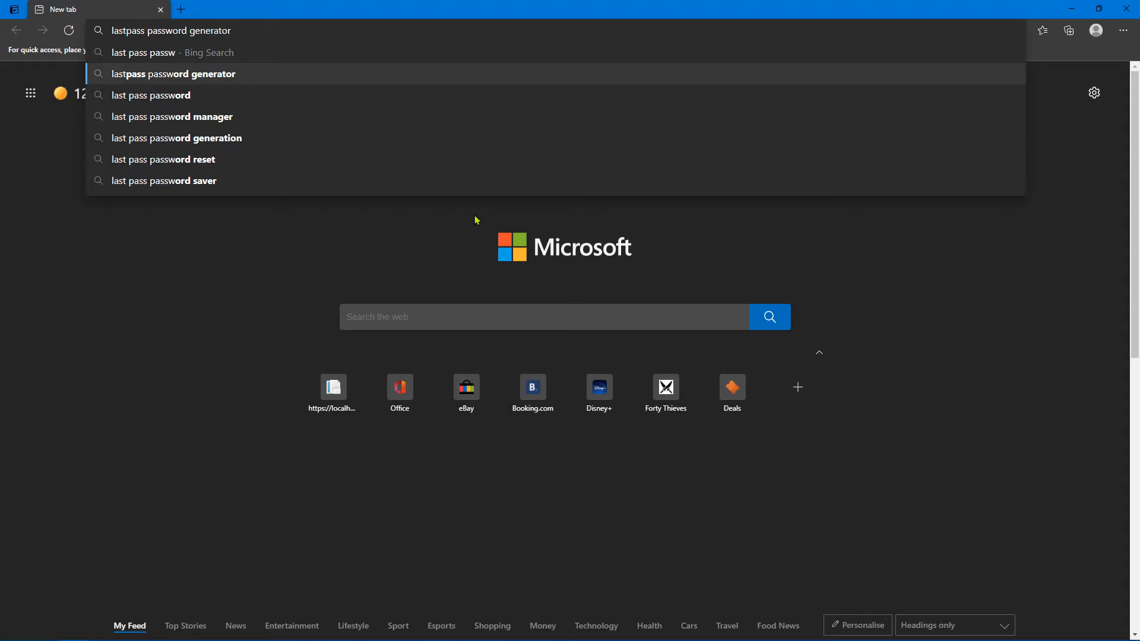
pyautogui.press('Return')
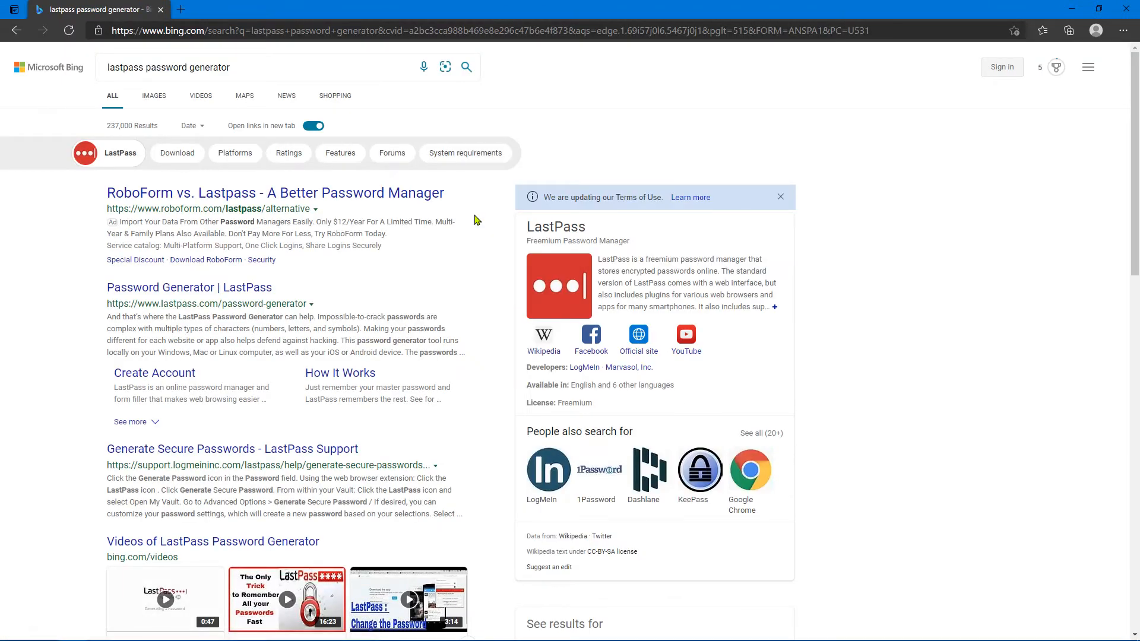
pyautogui.click(240, 288)
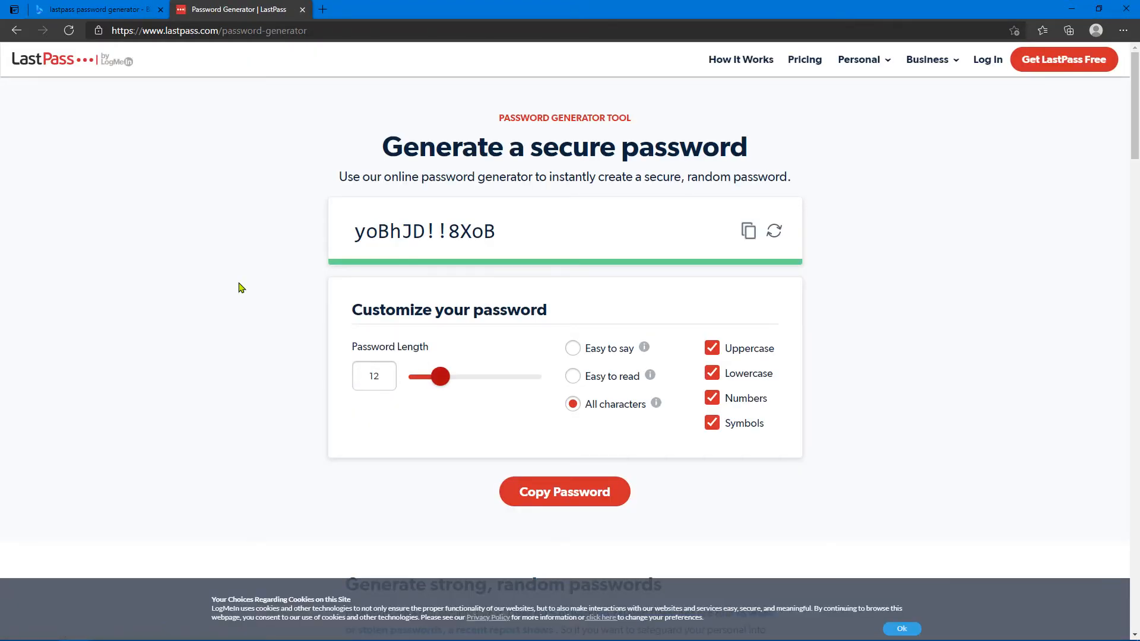
pyautogui.click(900, 628)
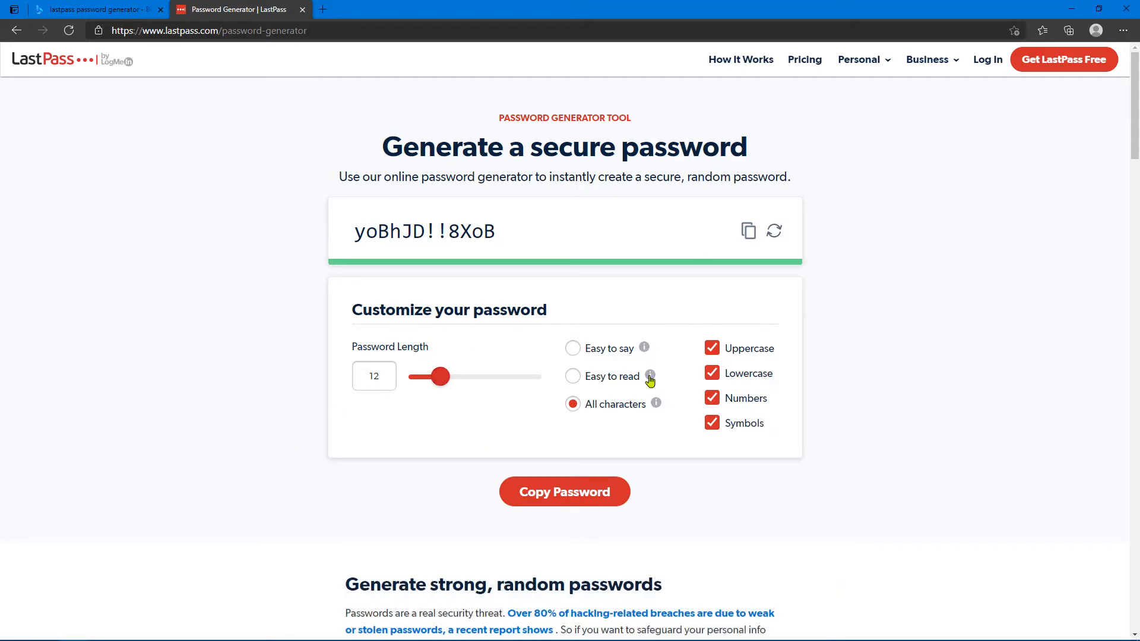
# - Set the password length to 20 and regenerate the random password several times
pyautogui.moveTo(442, 377); pyautogui.dragTo(466, 382)
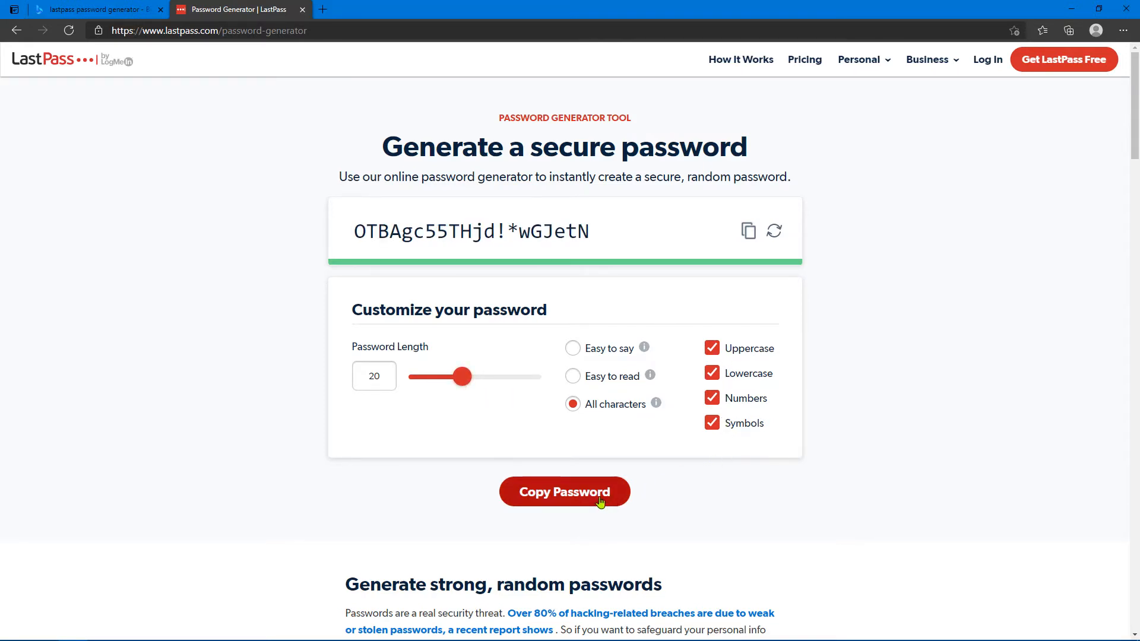
pyautogui.click(784, 232)
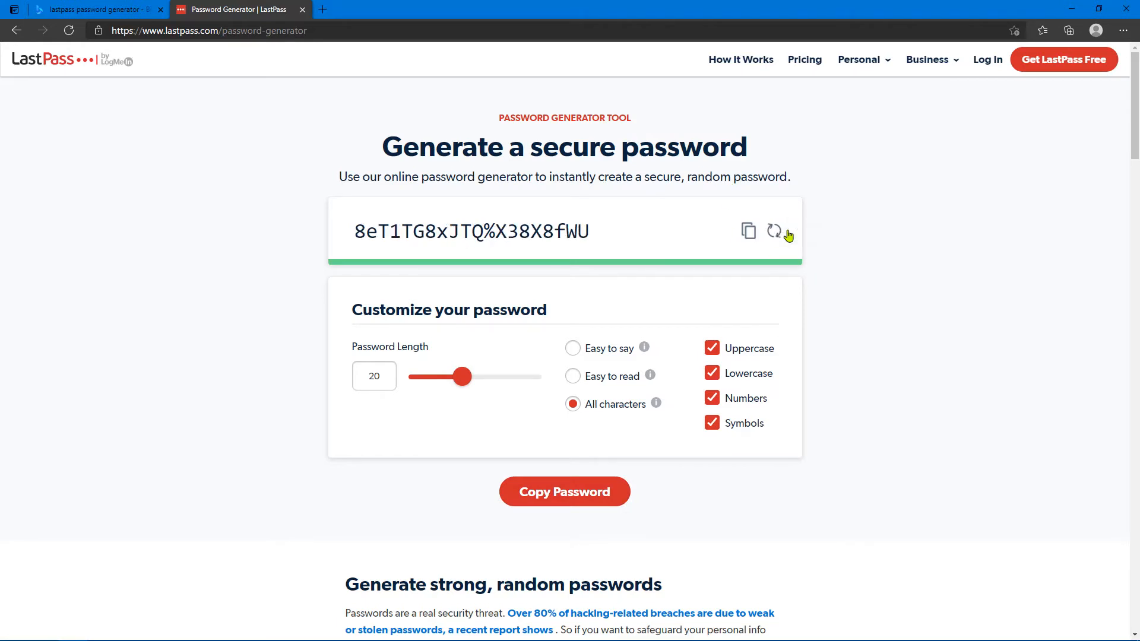
pyautogui.click(785, 233)
pyautogui.click(786, 232)
pyautogui.click(785, 233)
pyautogui.click(786, 233)
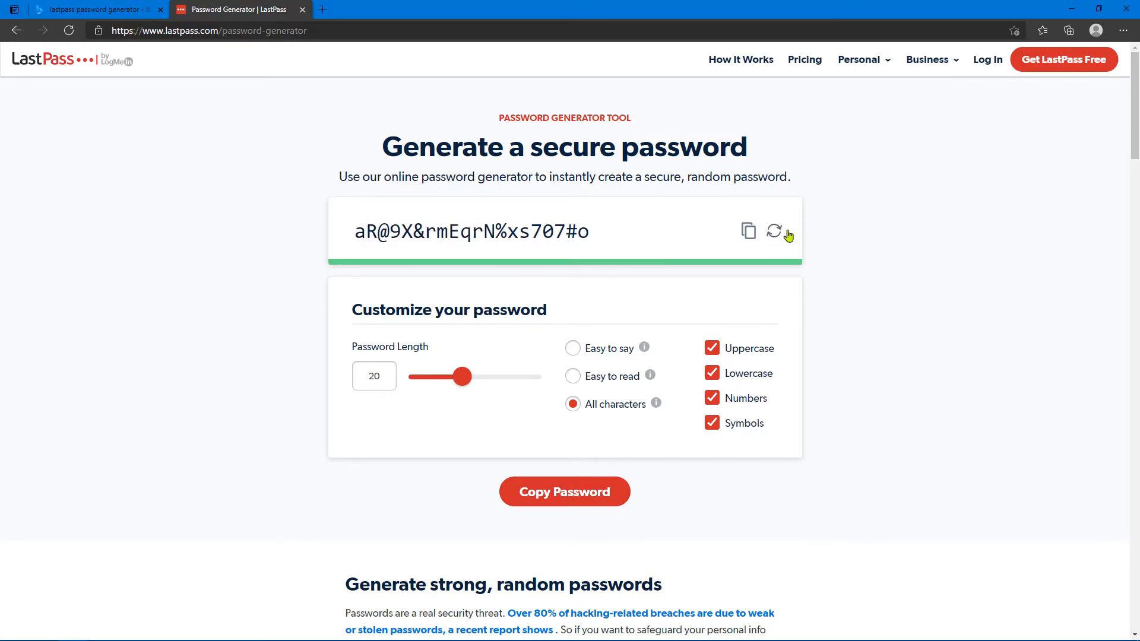
pyautogui.click(786, 234)
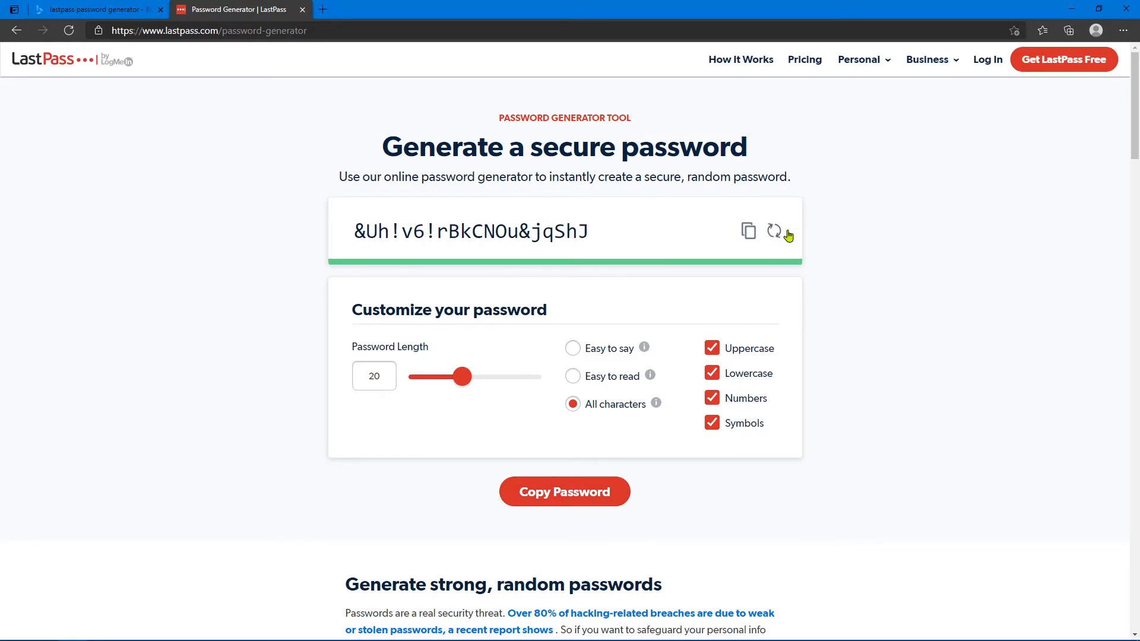
# - Copy the generated password, decline the LastPass sign-up offer, and close the browser
pyautogui.click(749, 232)
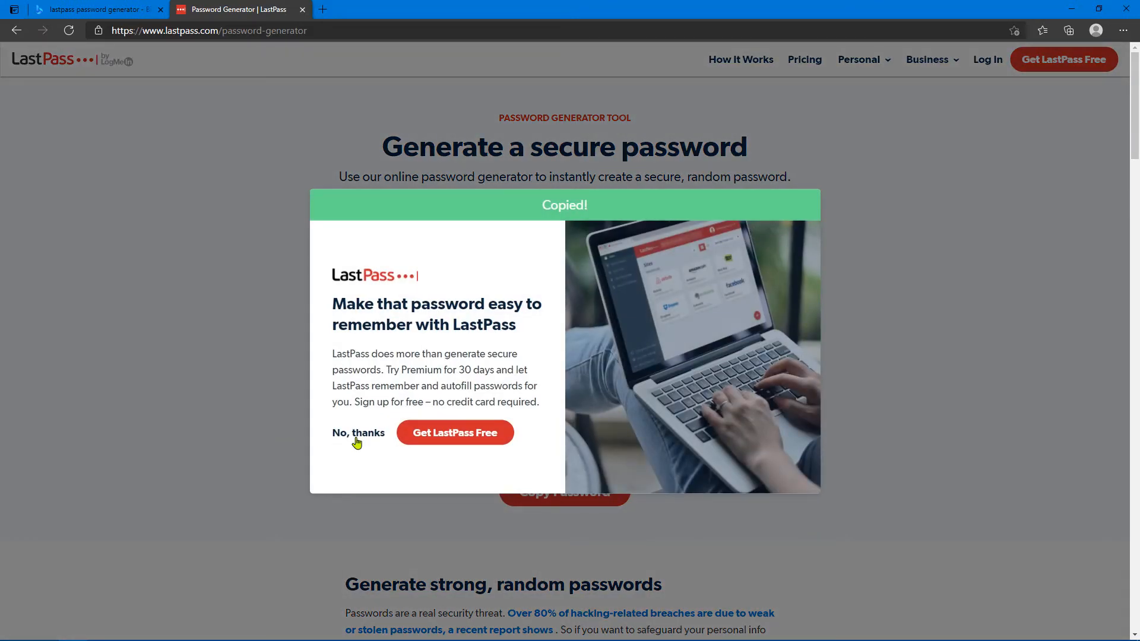
pyautogui.click(357, 438)
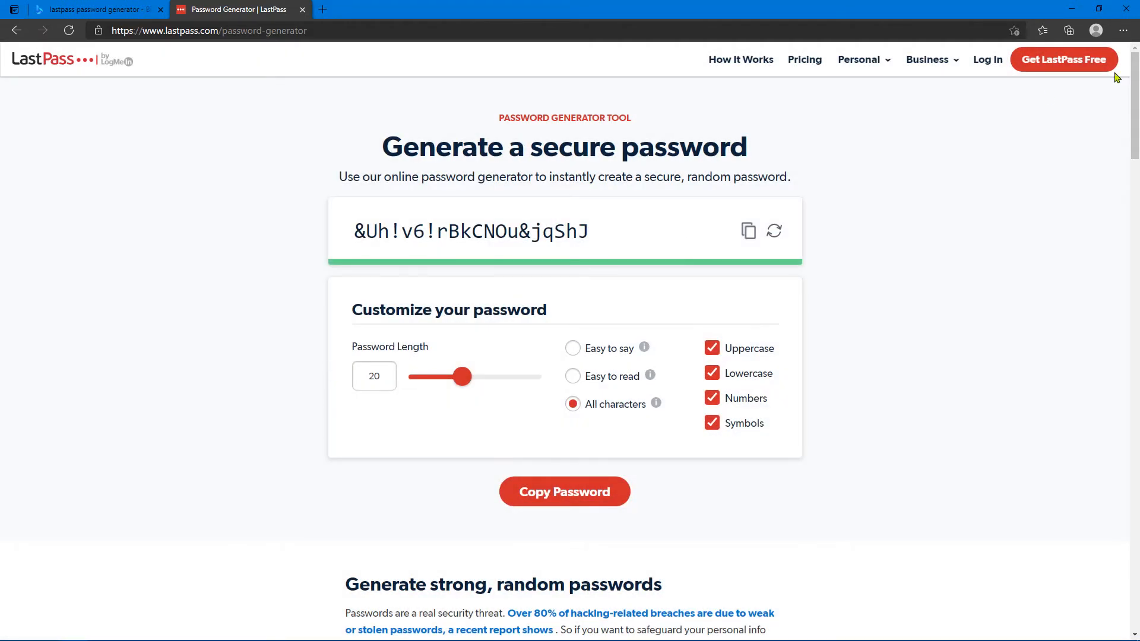
pyautogui.click(1125, 9)
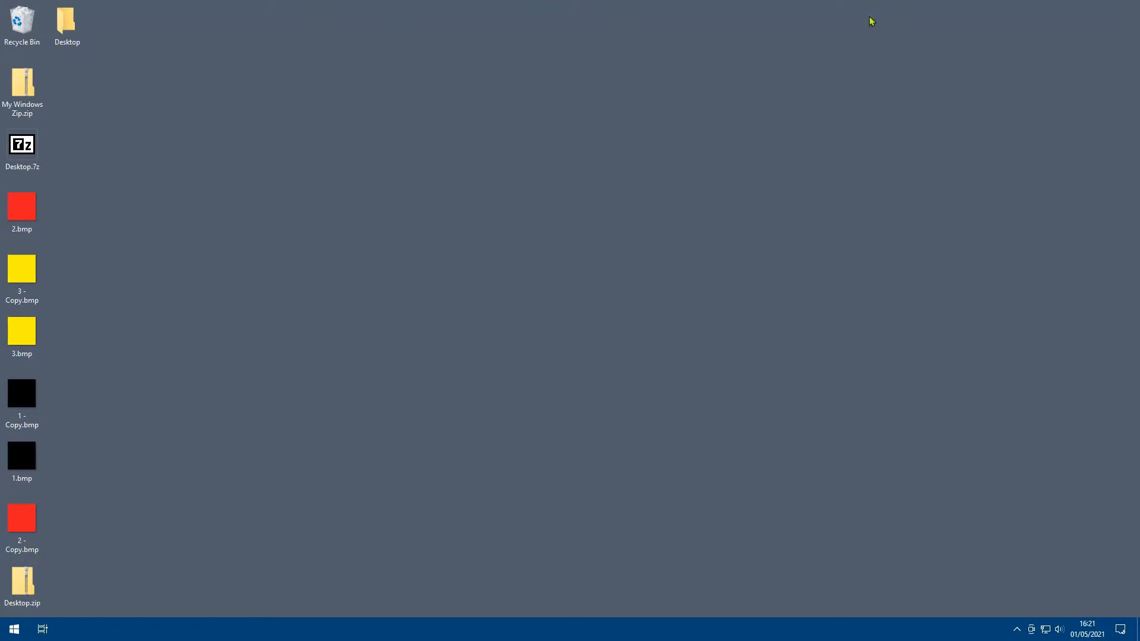
# - Open Notepad, paste the generated password, and enlarge the text to 490% zoom
pyautogui.click(13, 629)
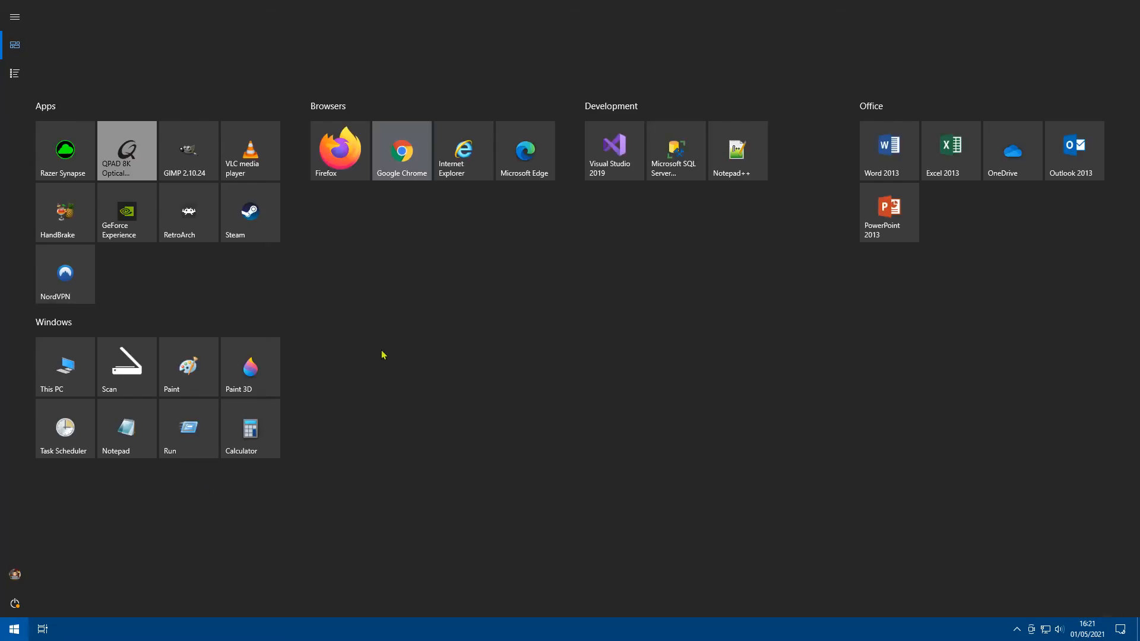
pyautogui.click(122, 430)
pyautogui.hotkey('ctrl', 'v')
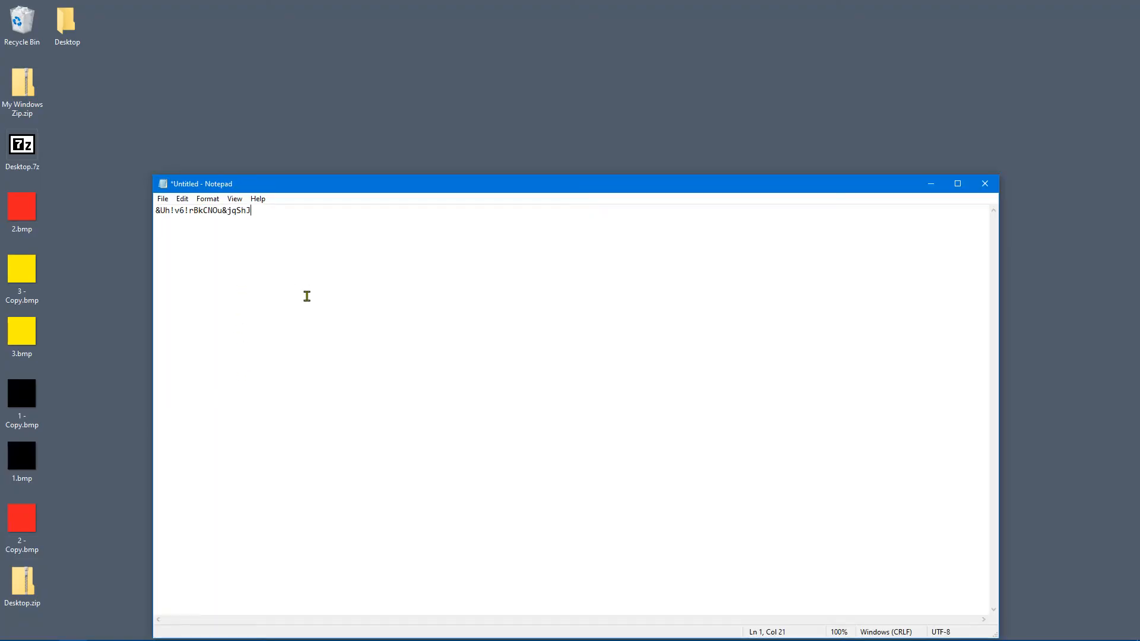
pyautogui.scroll(1, 307, 296)
pyautogui.scroll(20, 307, 296)
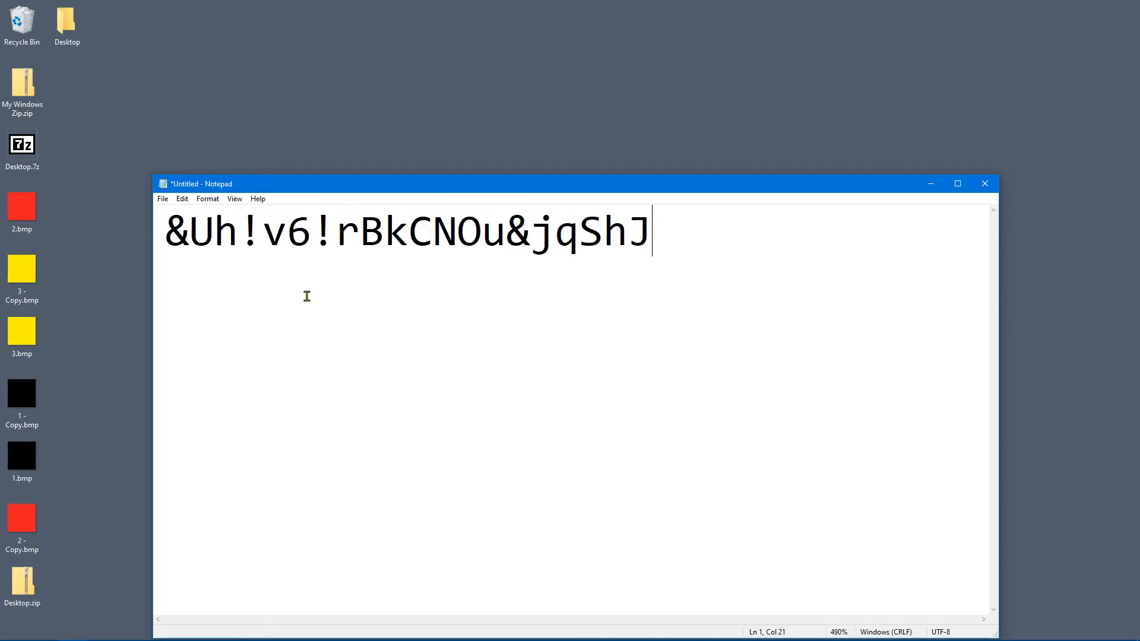
# - Examine the pasted password by highlighting parts and the whole of it, and close Notepad without saving
pyautogui.doubleClick(526, 235)
pyautogui.click(635, 245)
pyautogui.click(654, 248)
pyautogui.moveTo(654, 248); pyautogui.dragTo(162, 238)
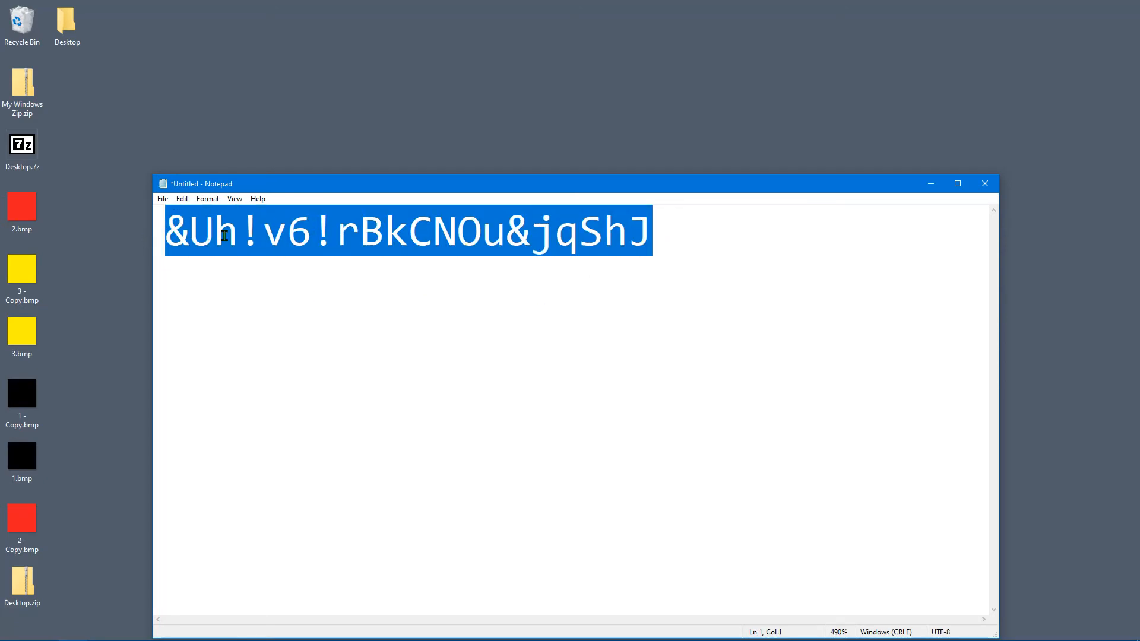
pyautogui.click(458, 250)
pyautogui.doubleClick(285, 246)
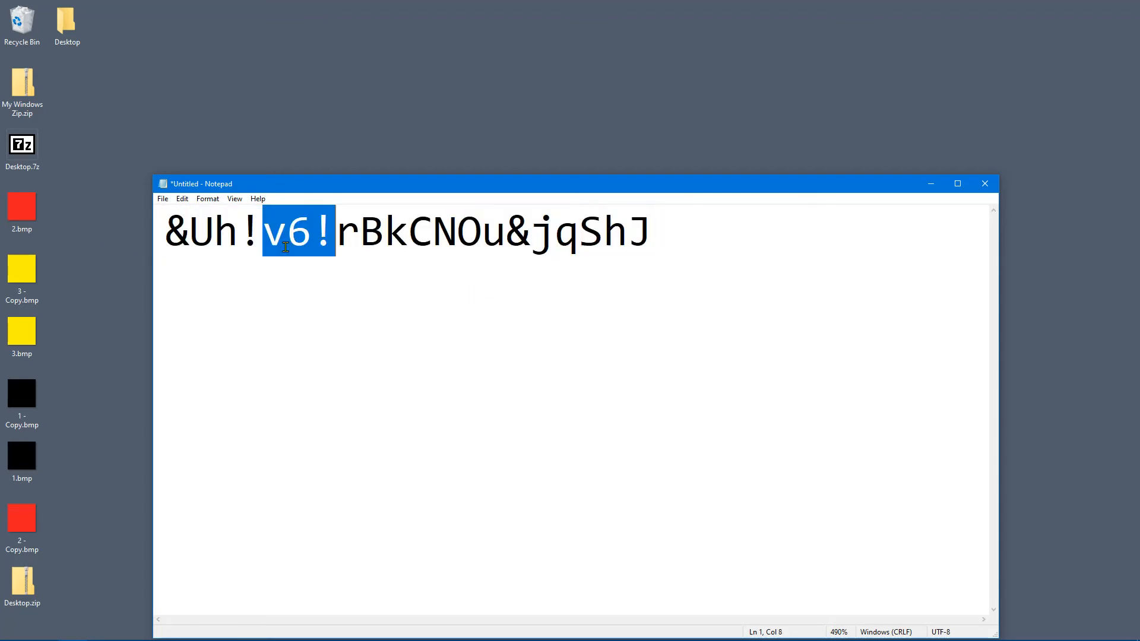
pyautogui.click(286, 247)
pyautogui.moveTo(658, 243); pyautogui.dragTo(78, 236)
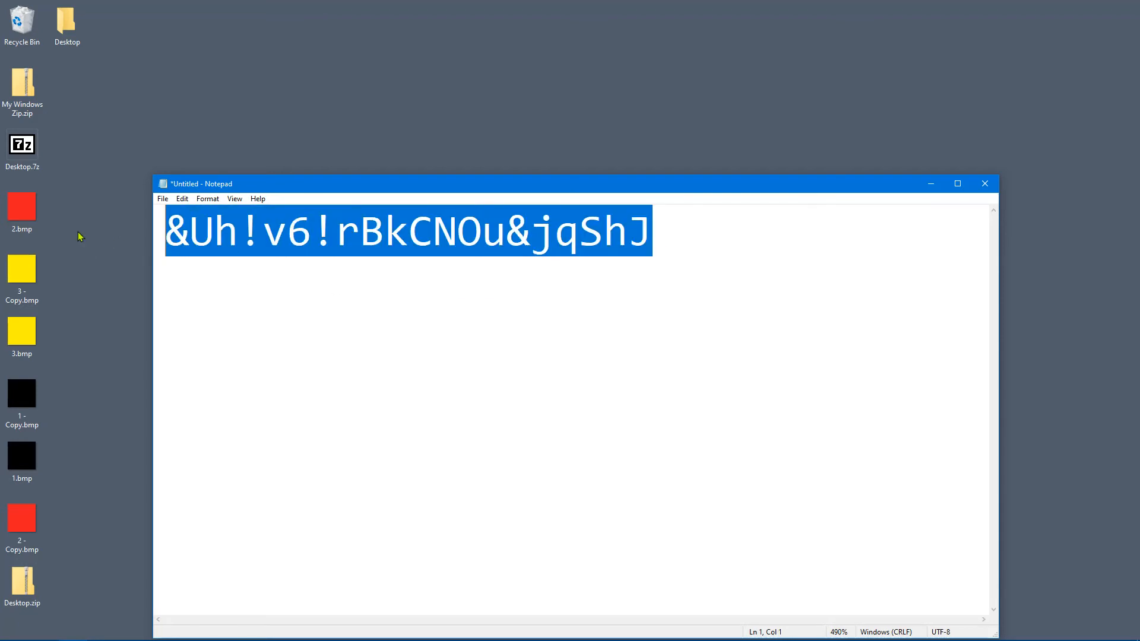
pyautogui.click(700, 244)
pyautogui.click(987, 185)
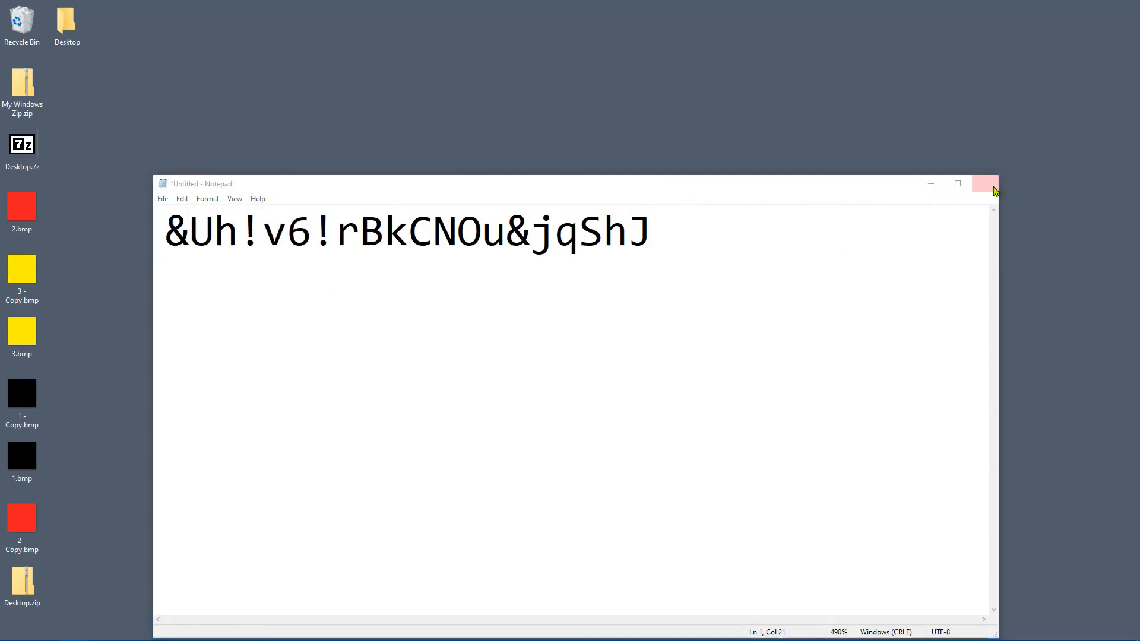
pyautogui.click(590, 327)
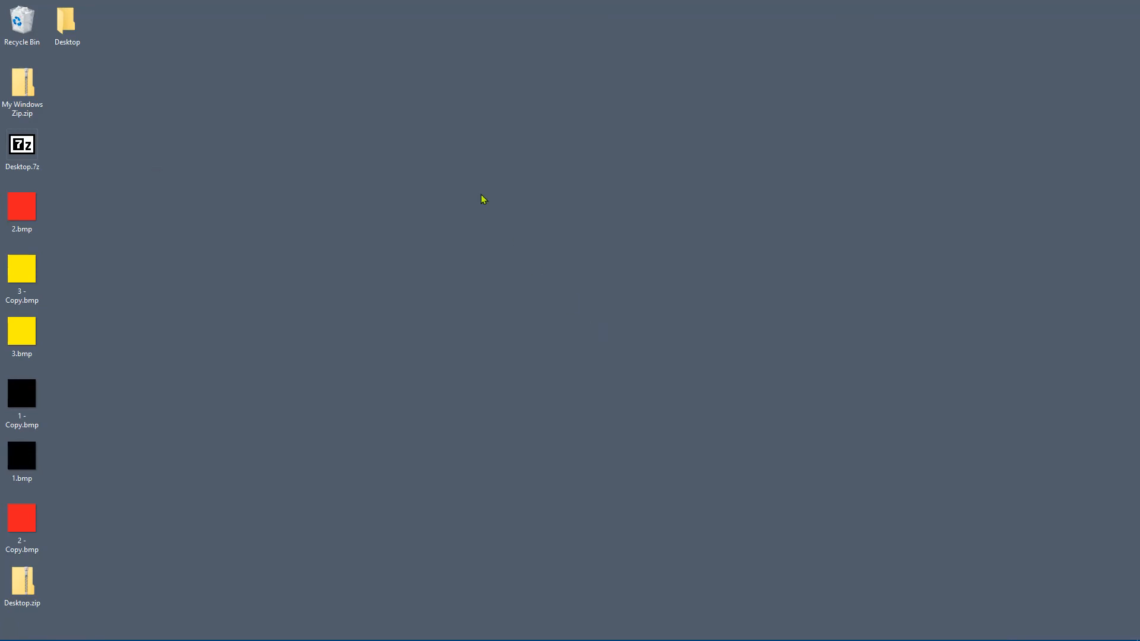